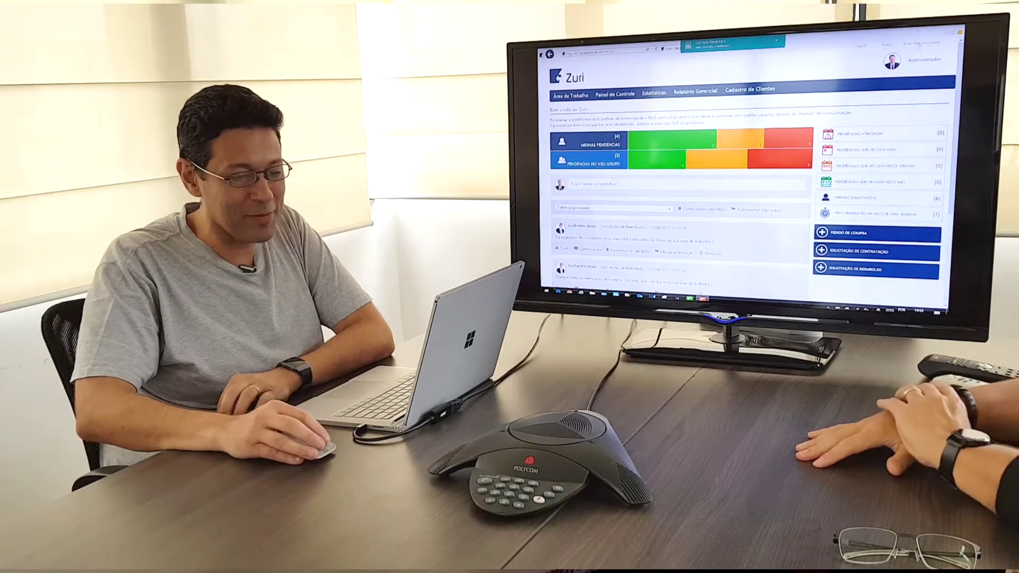
Open the Área Administrativa and go to the Desenho de processos list
left_click(921, 45)
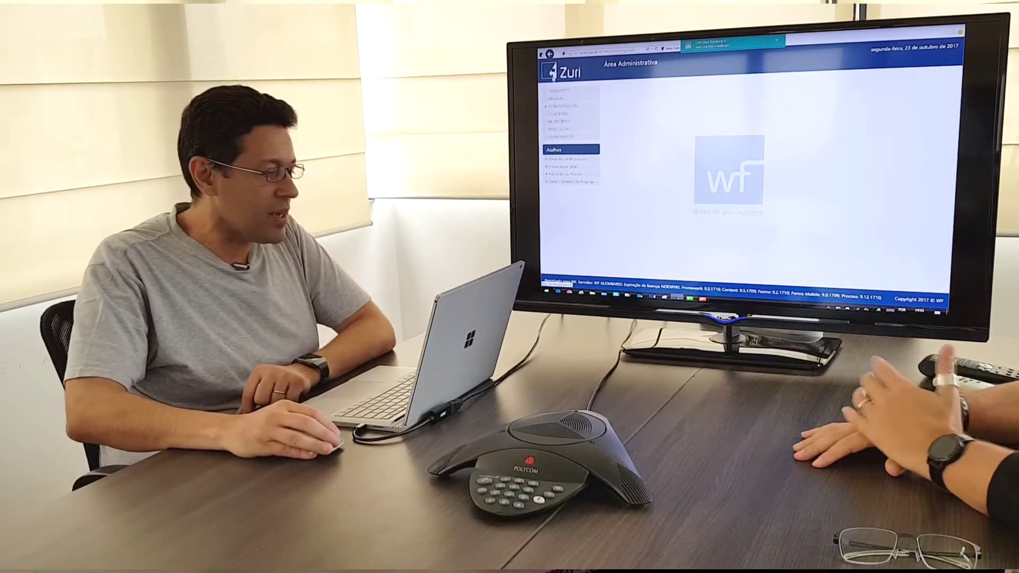
key("alt+Left")
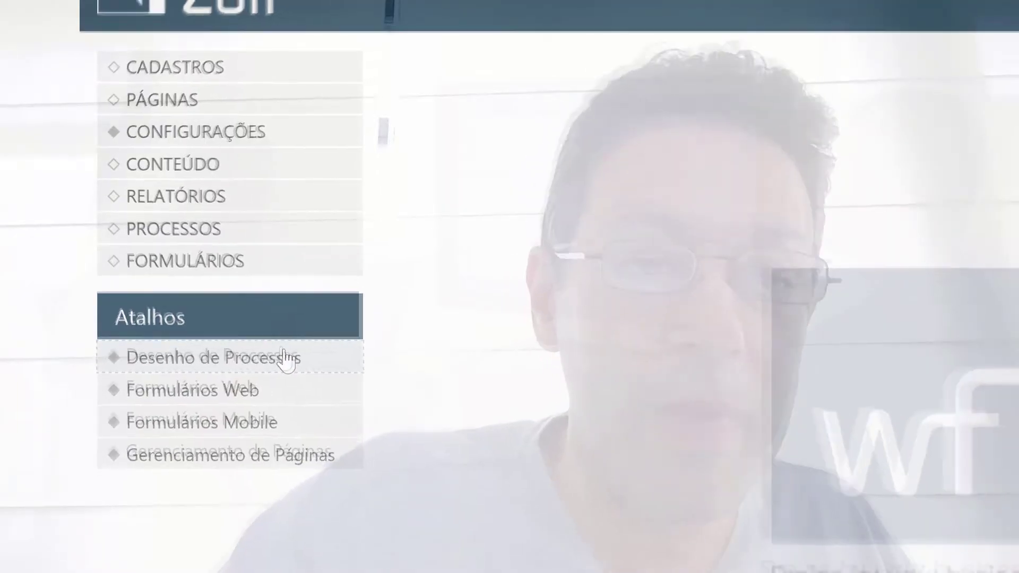
left_click(289, 359)
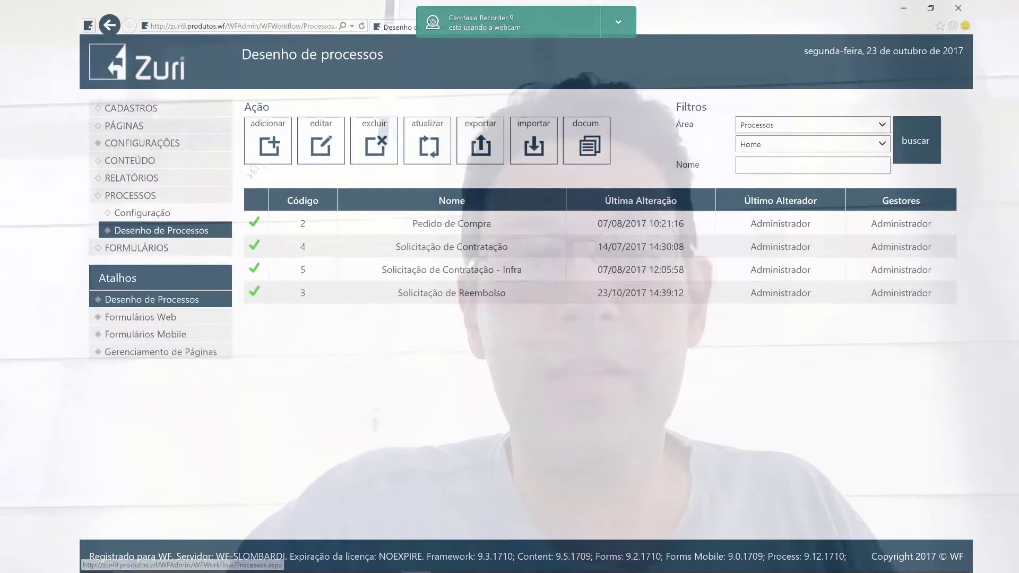
Add a new process named 'Solicitação de Férias' and save it to open its canvas
left_click(269, 143)
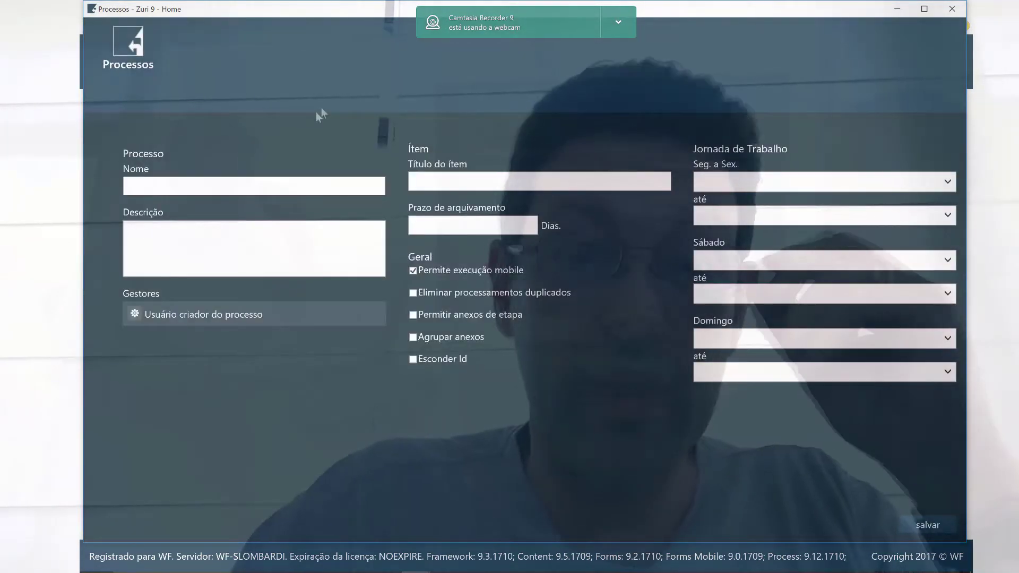
left_click(284, 187)
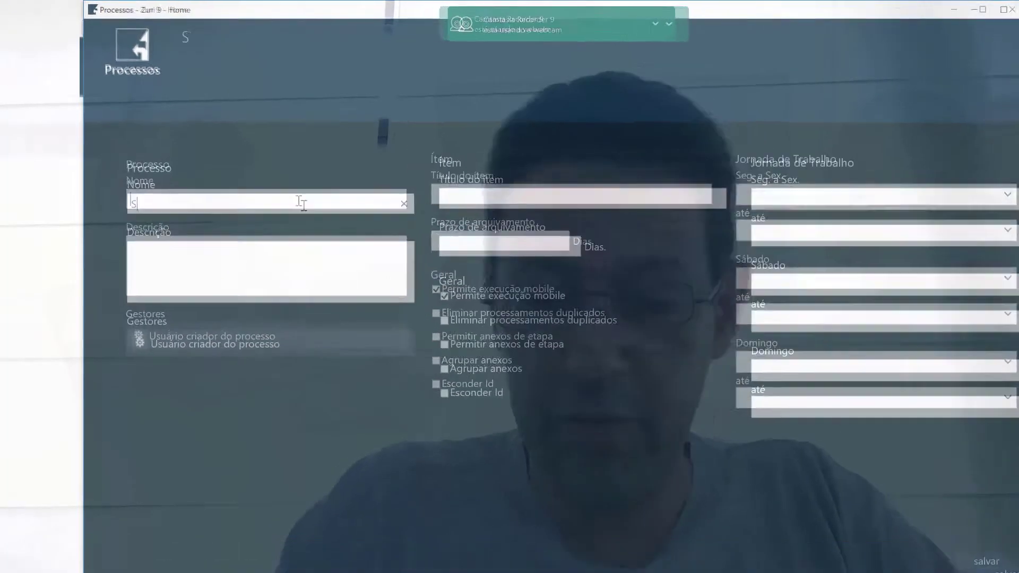
type("Solicitação de")
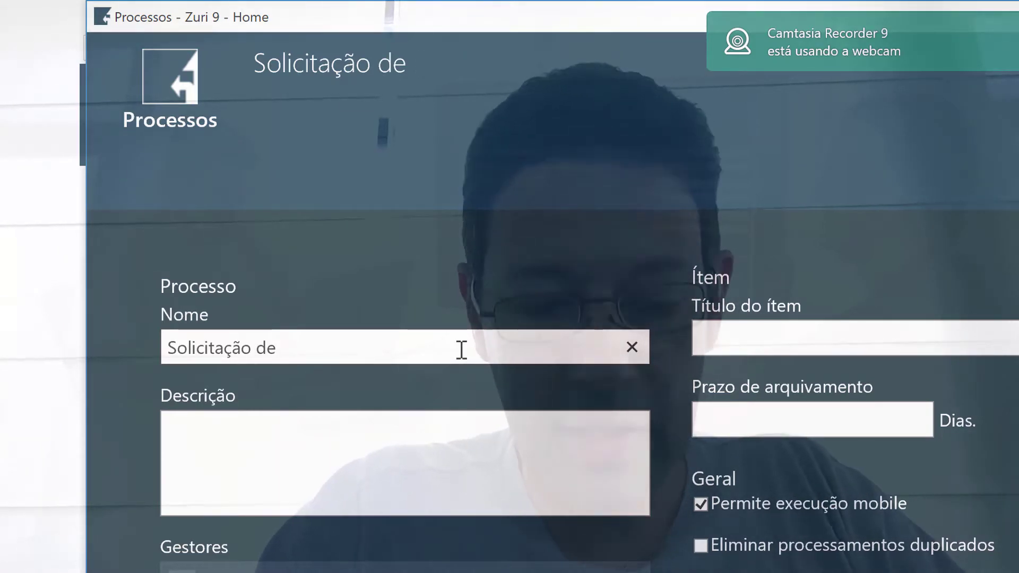
type("érias")
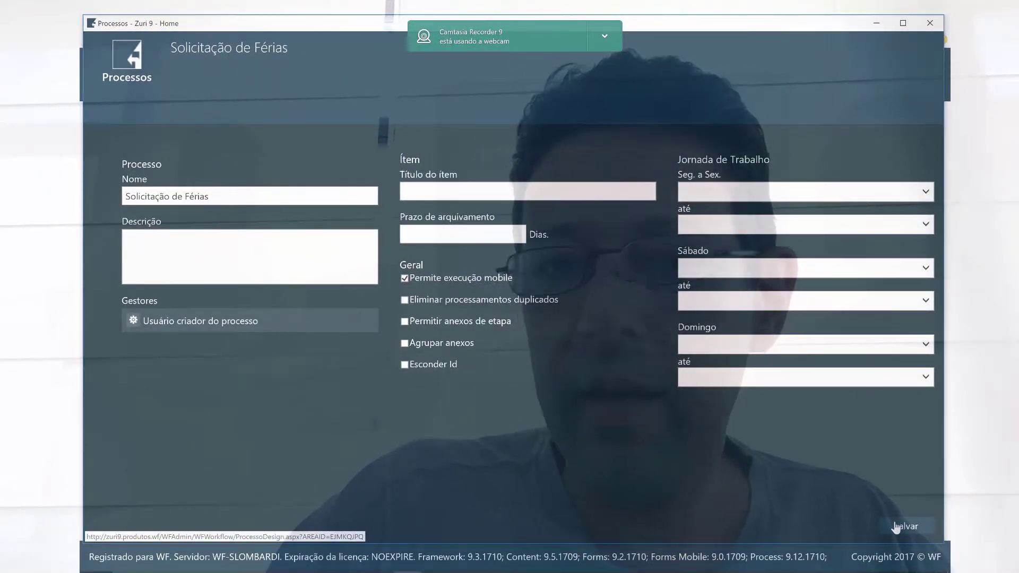
left_click(902, 526)
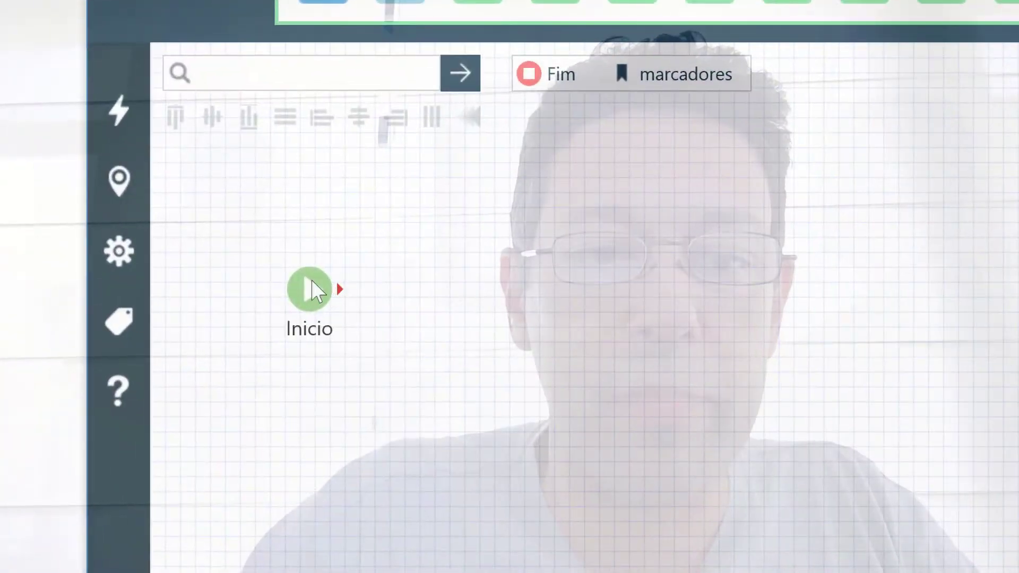
Move the Início start node lower on the Solicitação de Férias canvas
left_click_drag(313, 291, 313, 449)
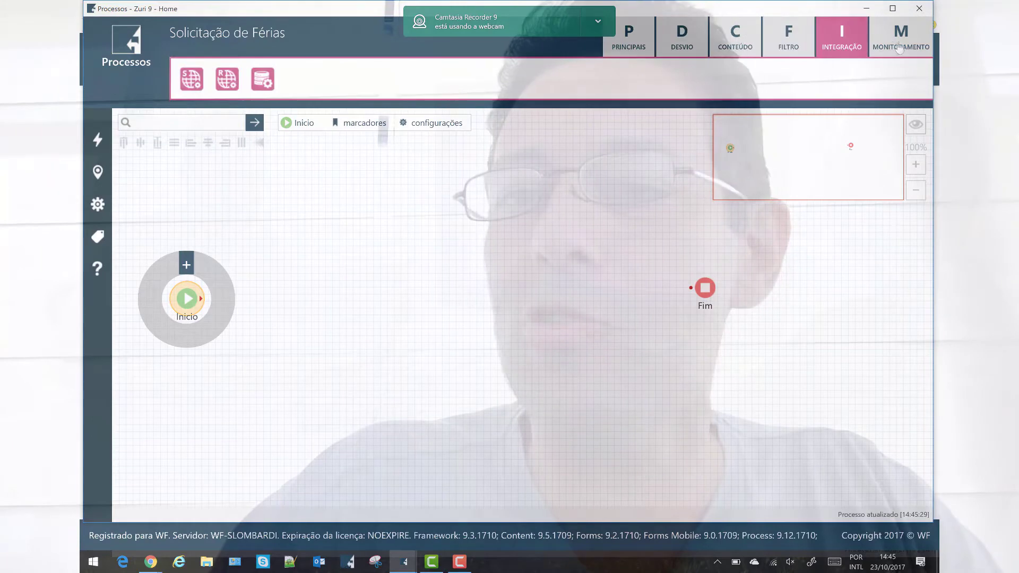
mouse_move(898, 47)
mouse_move(779, 38)
mouse_move(652, 44)
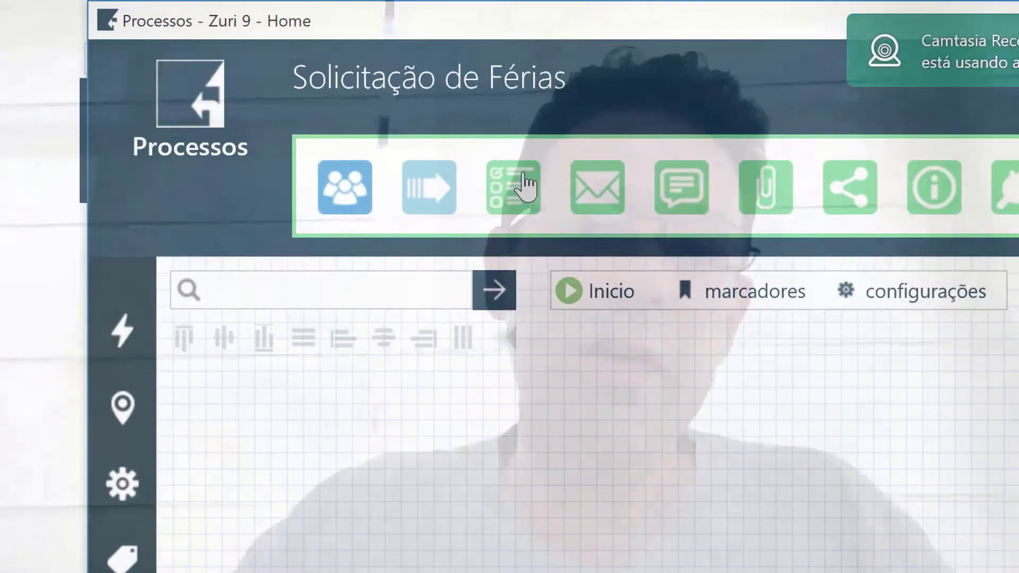
Build the main line: Inicio to Formulario Web, Mensagem, E-mail and Etapa
left_click_drag(524, 177, 334, 412)
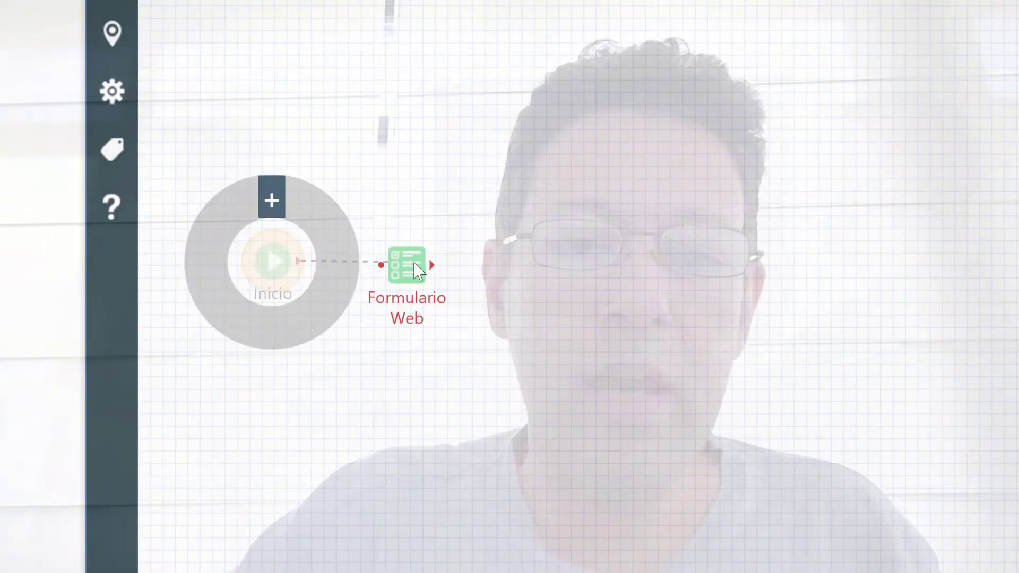
left_click_drag(419, 271, 429, 270)
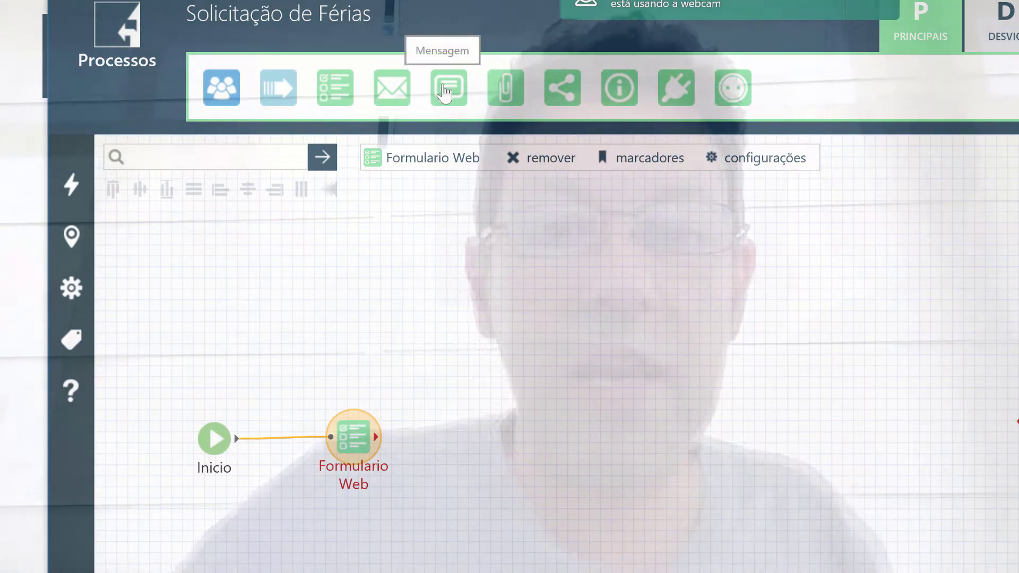
left_click_drag(445, 94, 456, 439)
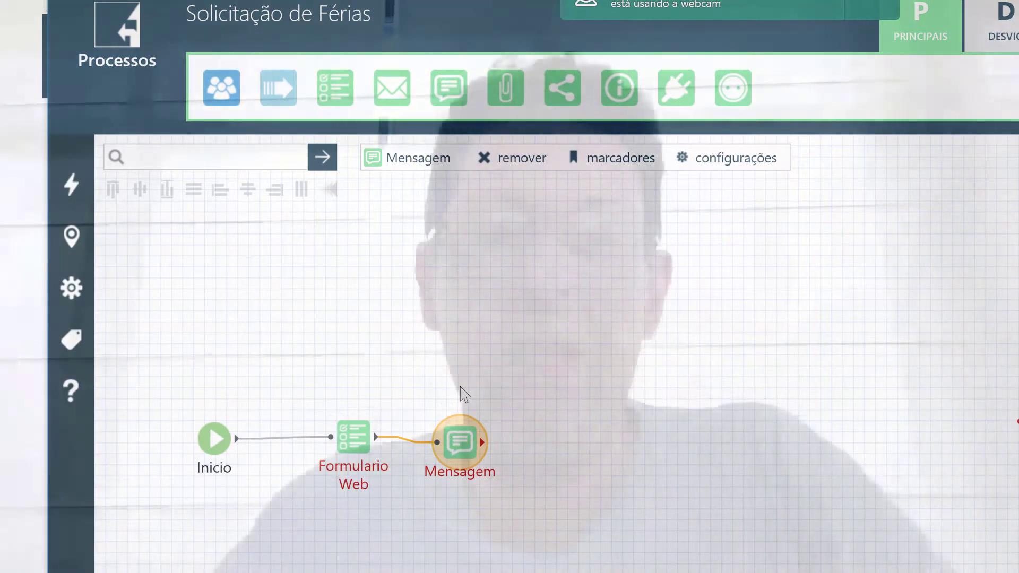
left_click_drag(403, 90, 567, 453)
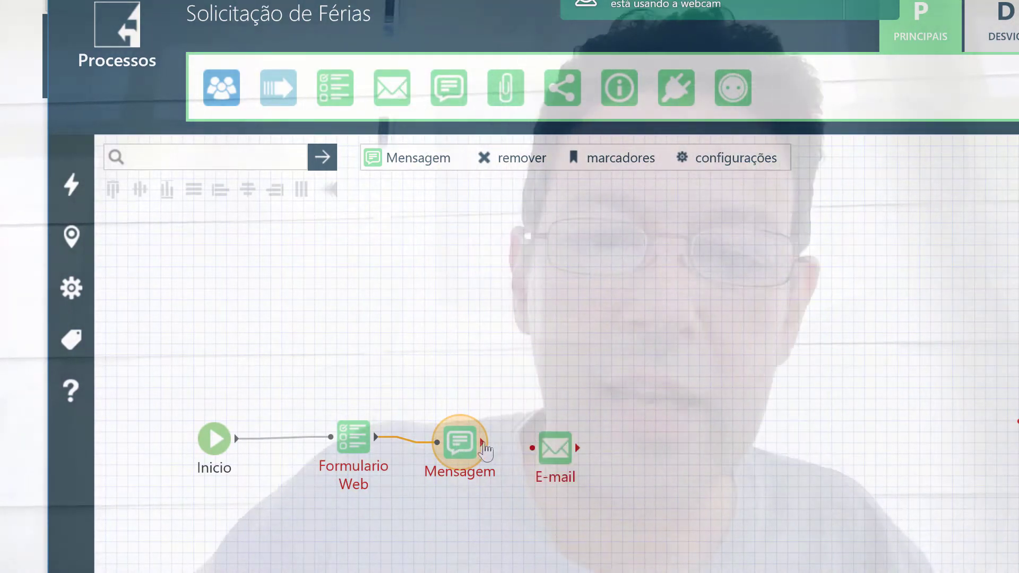
left_click_drag(484, 444, 553, 449)
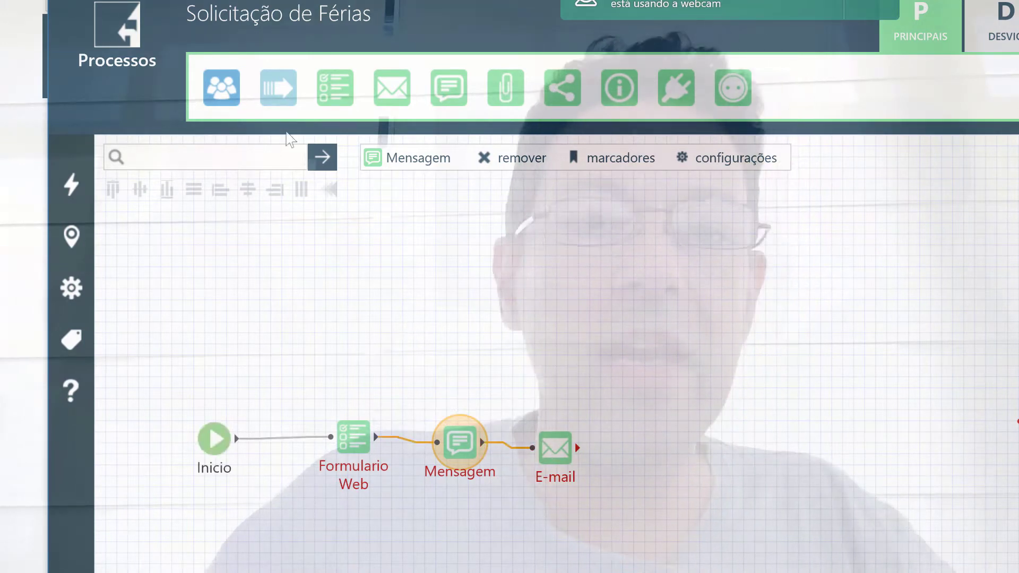
left_click_drag(667, 380, 670, 450)
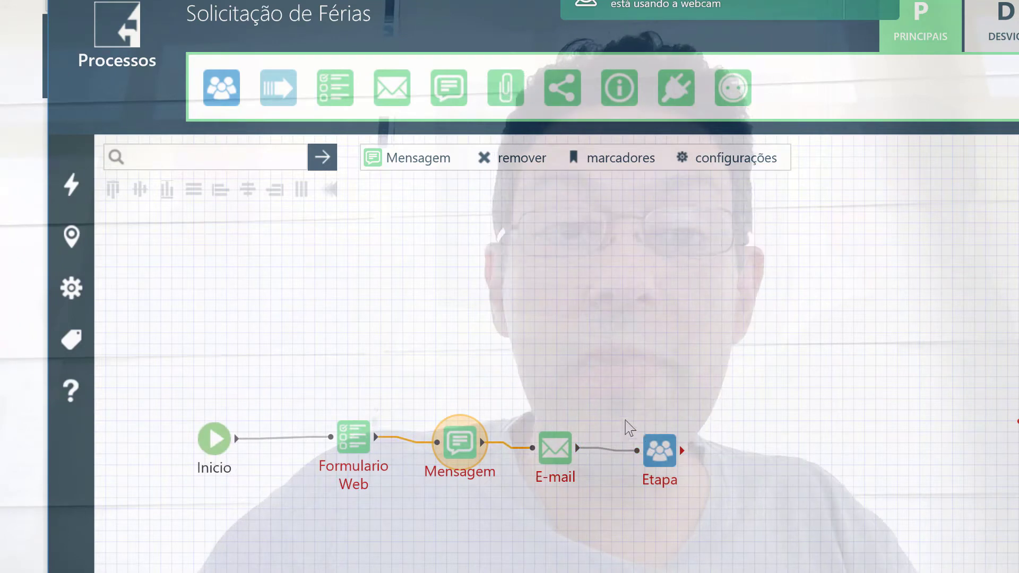
Add two Decisão branches from Etapa, each leading to an E-mail joined to Fim
left_click_drag(283, 93, 732, 413)
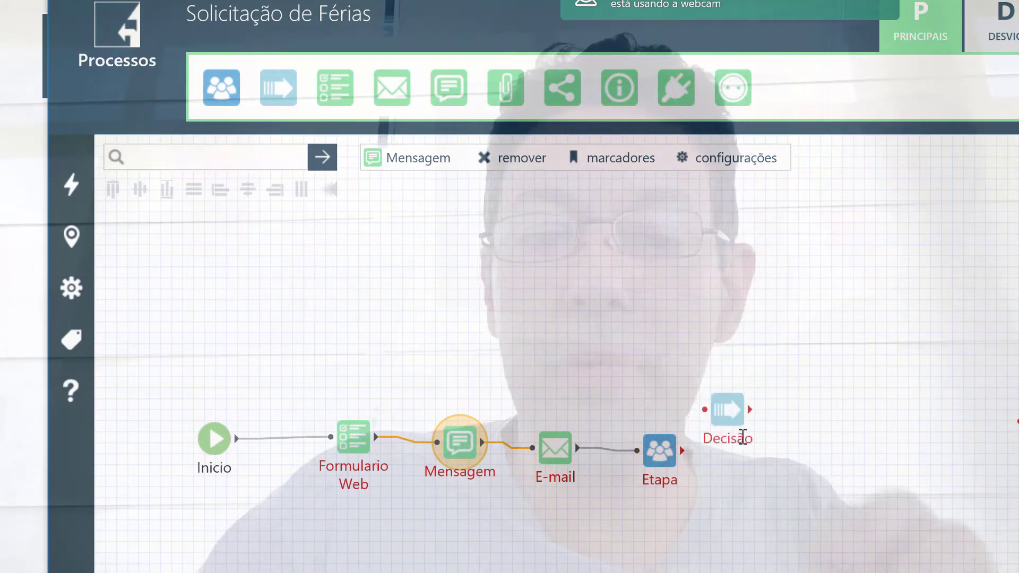
left_click_drag(280, 94, 749, 526)
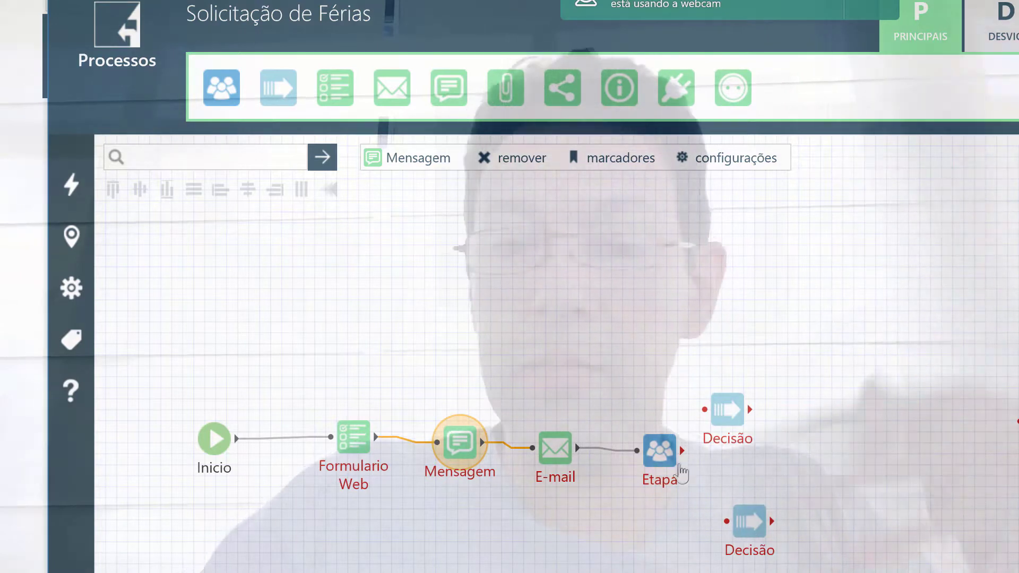
left_click_drag(682, 450, 728, 413)
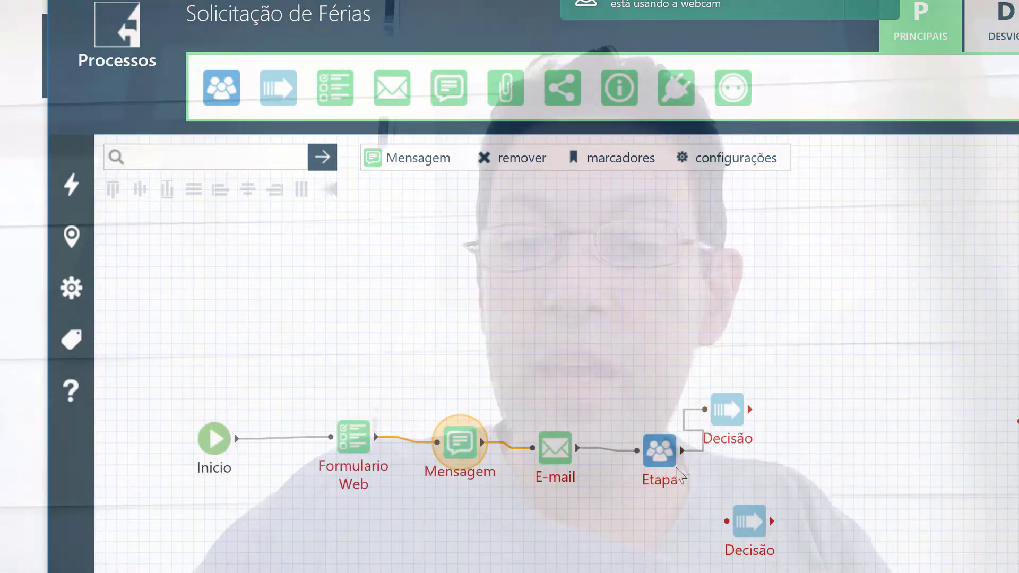
left_click_drag(685, 456, 744, 524)
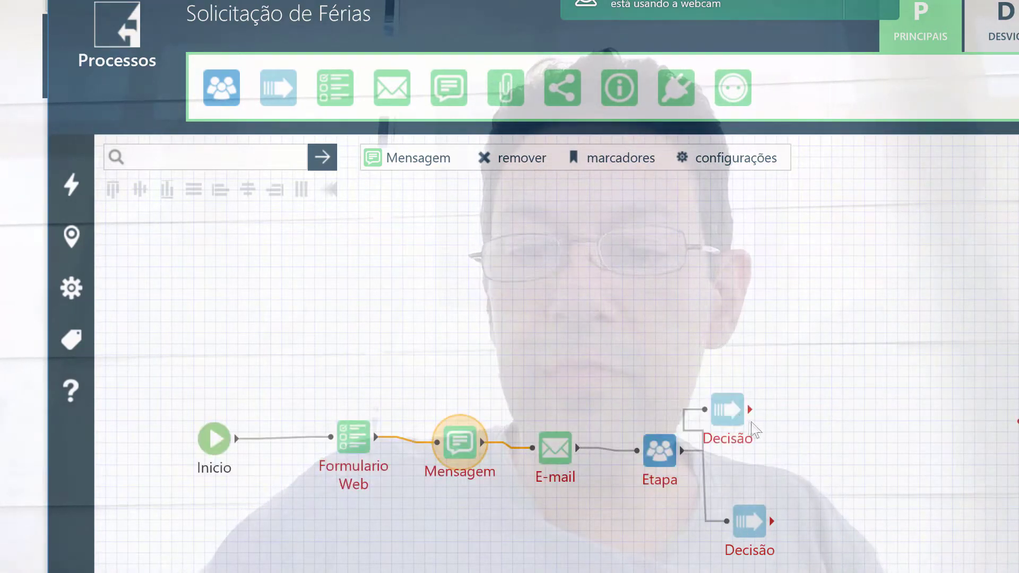
left_click_drag(760, 400, 817, 365)
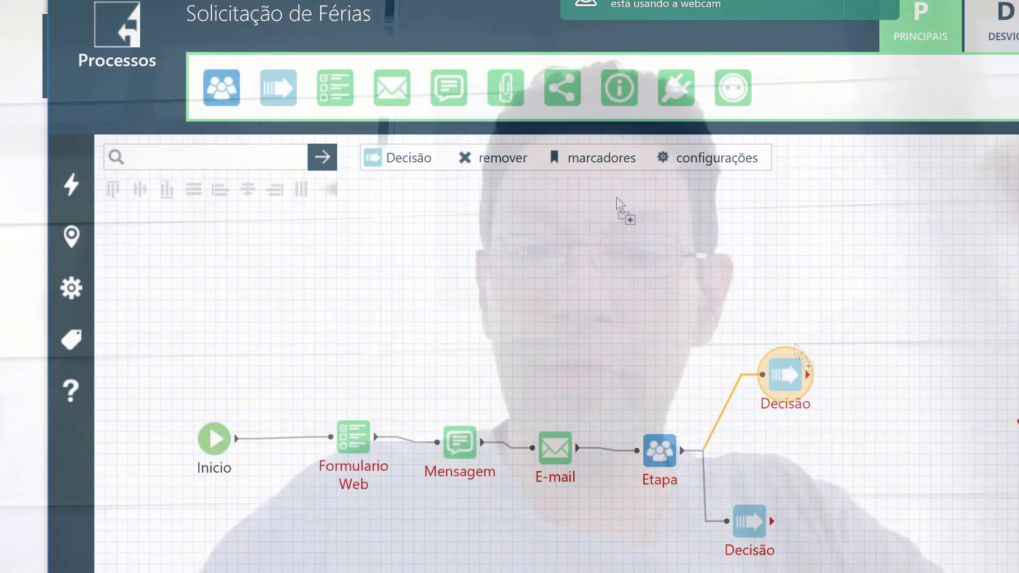
left_click_drag(937, 406, 936, 406)
left_click_drag(808, 376, 890, 395)
left_click_drag(392, 90, 845, 546)
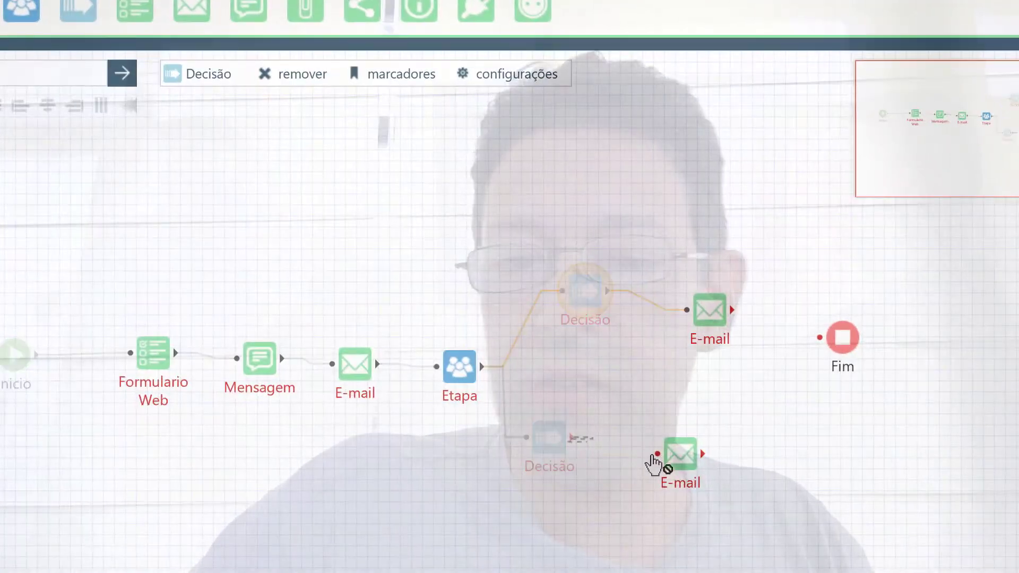
left_click_drag(703, 455, 840, 340)
left_click_drag(732, 311, 838, 344)
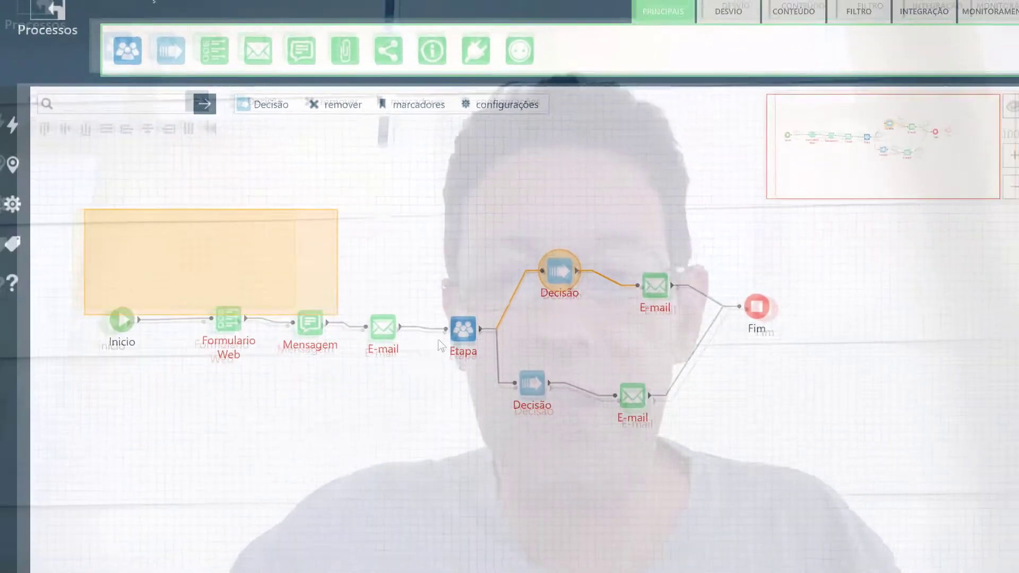
left_click_drag(439, 345, 869, 372)
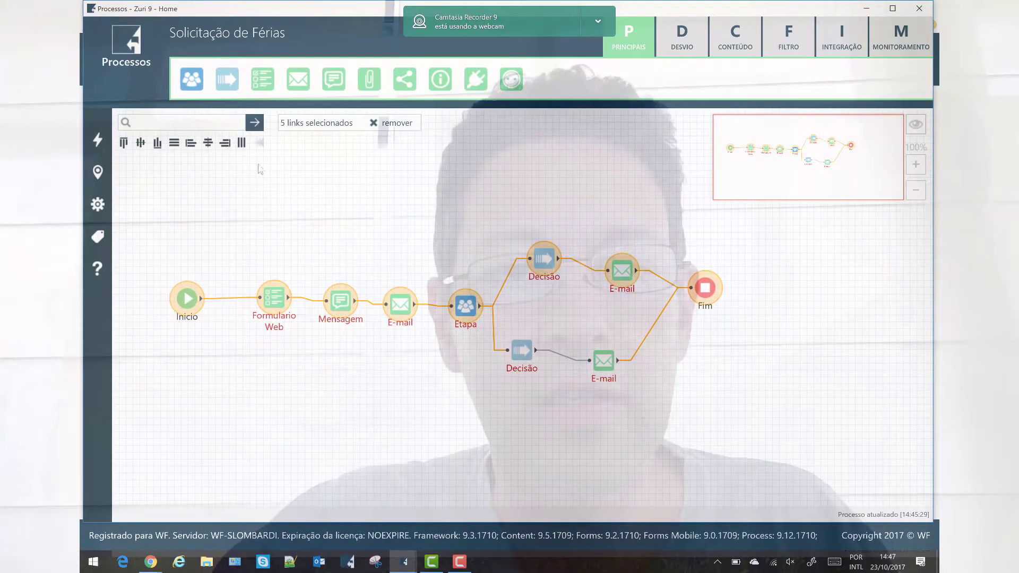
Space the nodes evenly, align the main line horizontally, and stack the two Decisão nodes
left_click(242, 142)
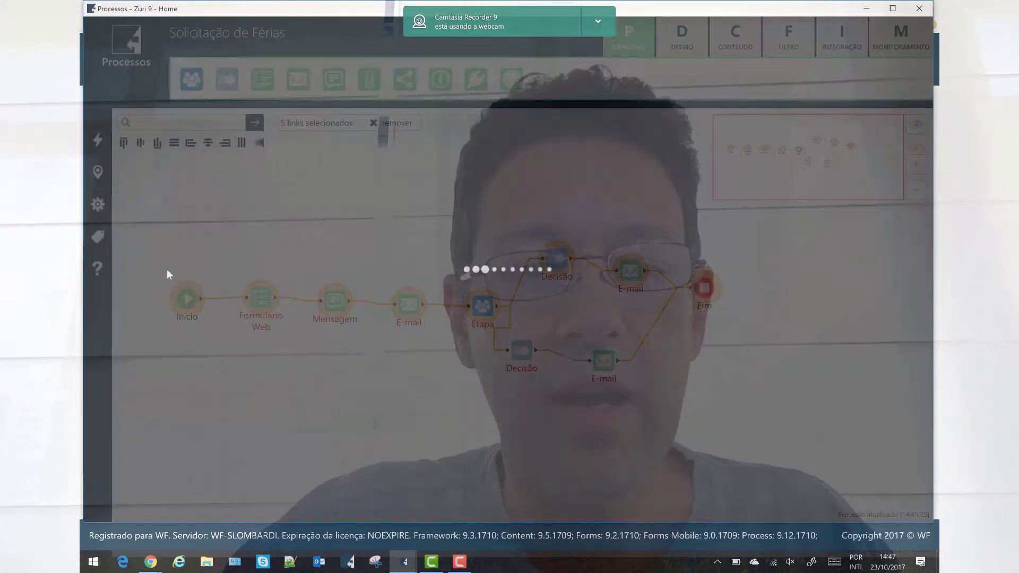
left_click_drag(167, 269, 733, 329)
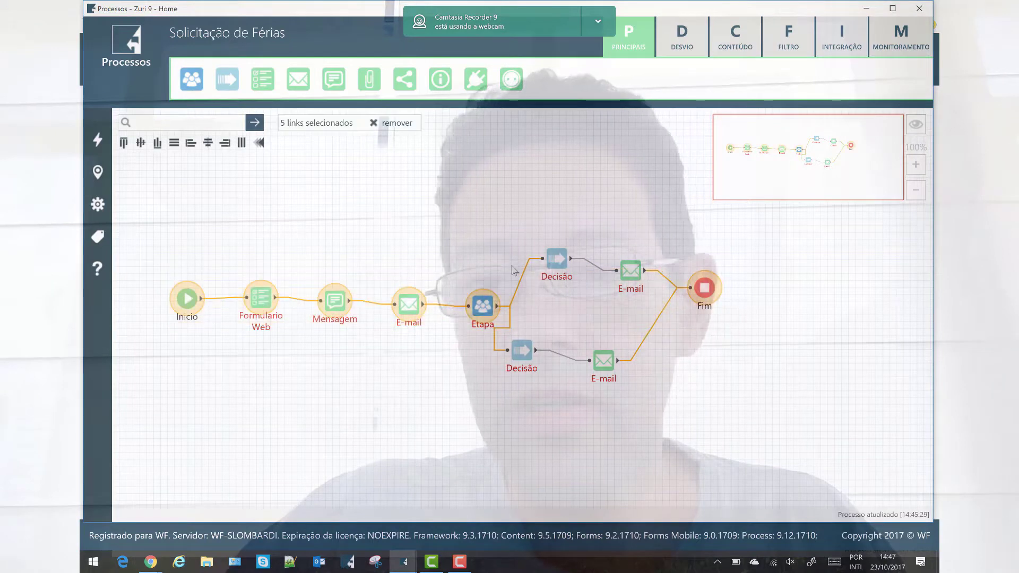
left_click(140, 143)
left_click_drag(677, 288, 672, 291)
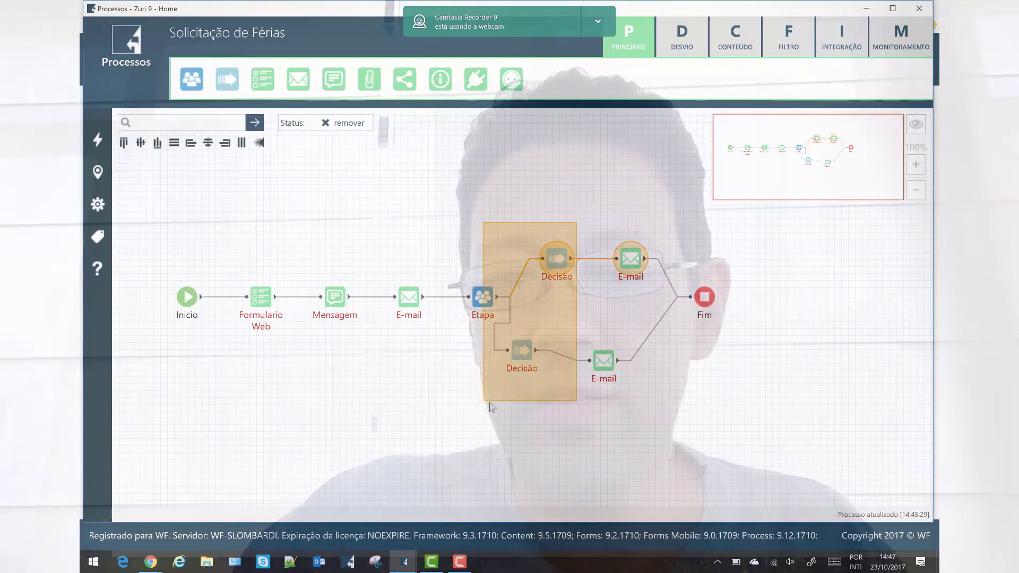
left_click_drag(489, 405, 492, 408)
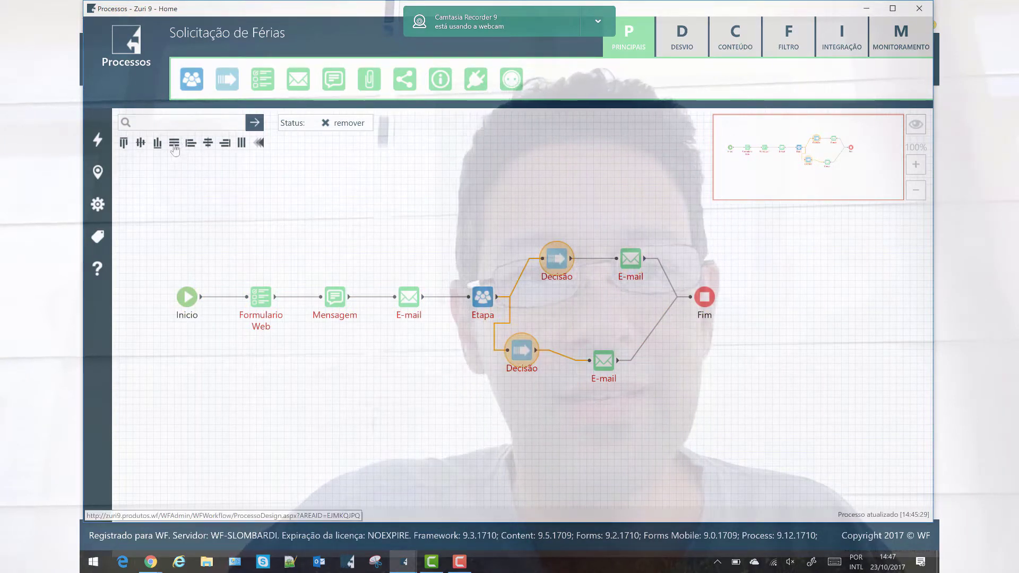
left_click(225, 145)
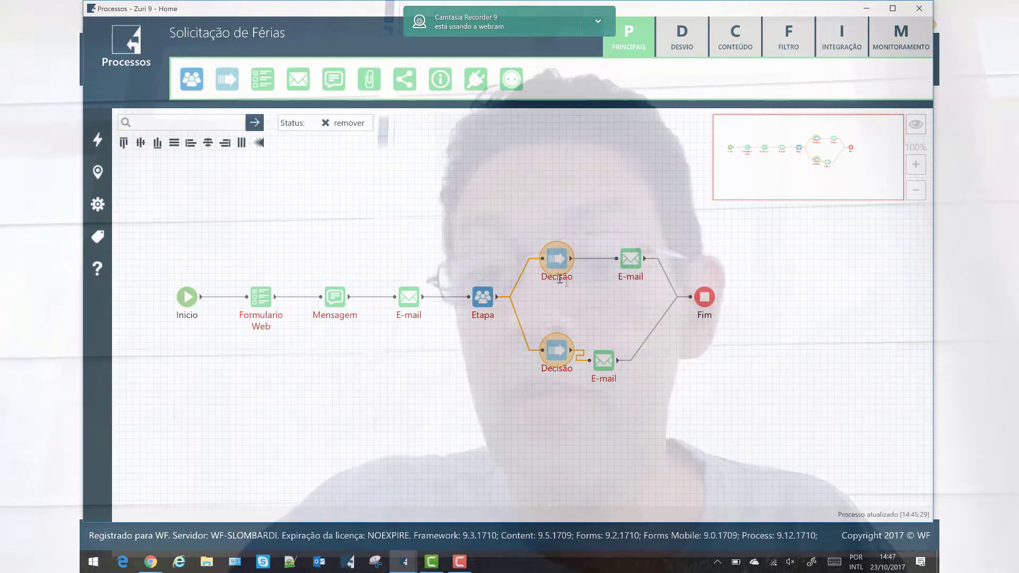
Align the lower branch's E-mail node level with its Decisão node
left_click(613, 363)
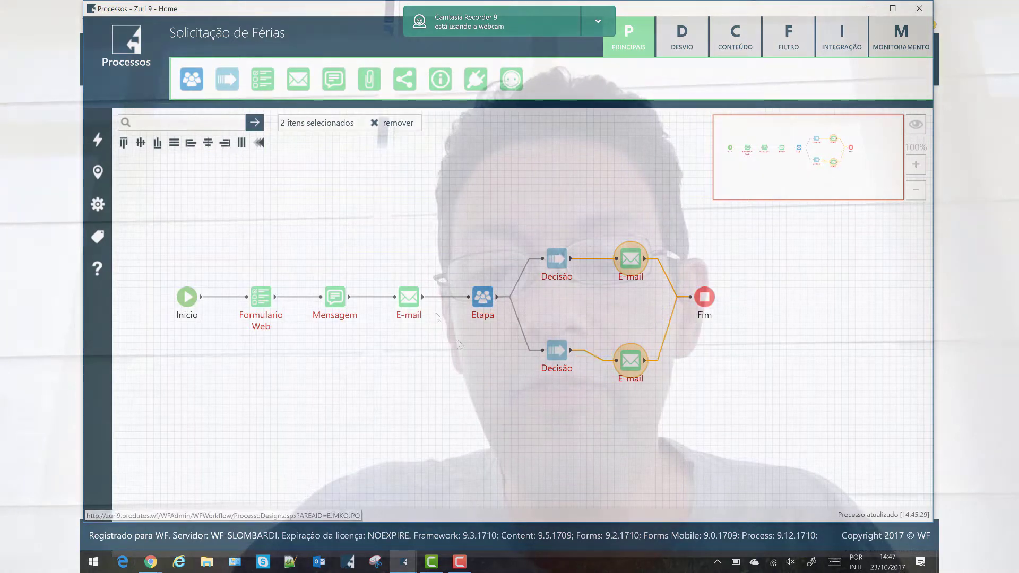
left_click(495, 395)
left_click_drag(552, 364, 618, 333)
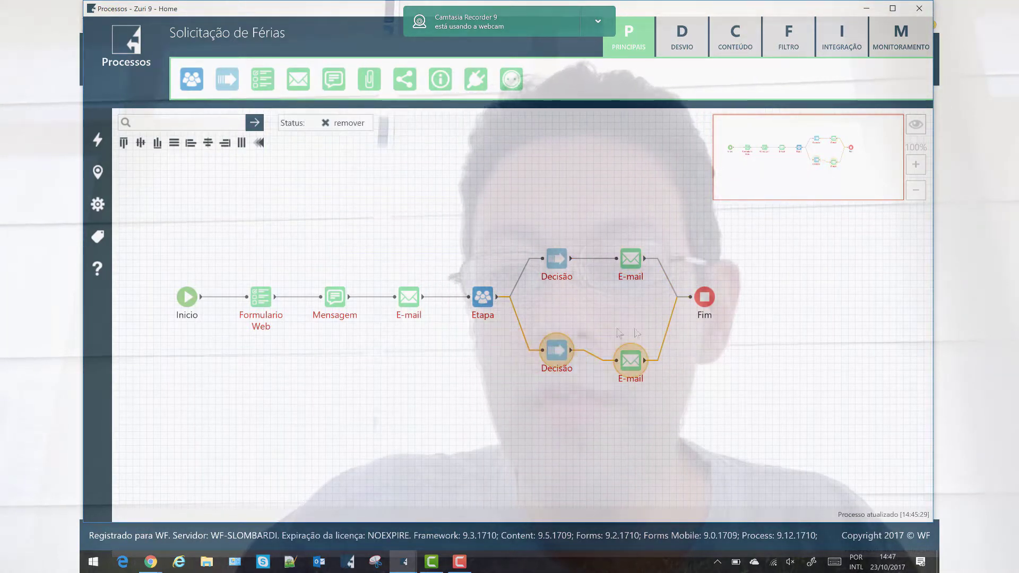
left_click(124, 143)
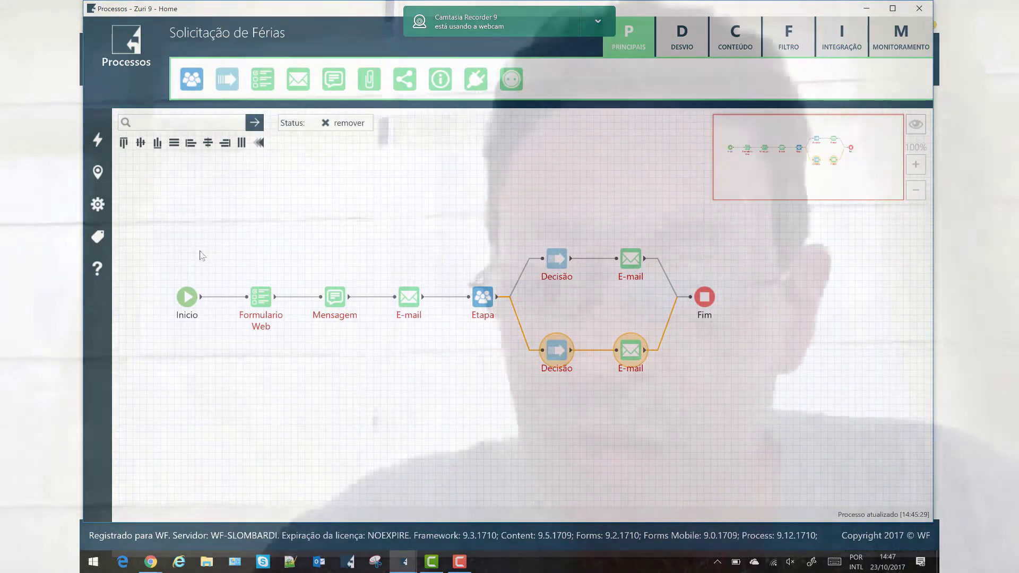
left_click(276, 208)
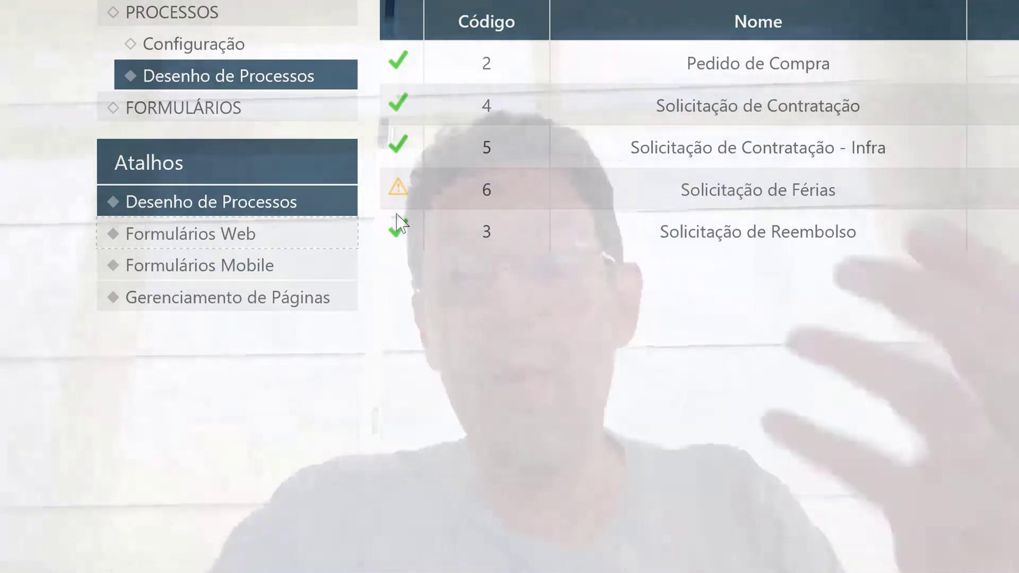
Go to Formulários Web and start adding a new form
left_click(212, 242)
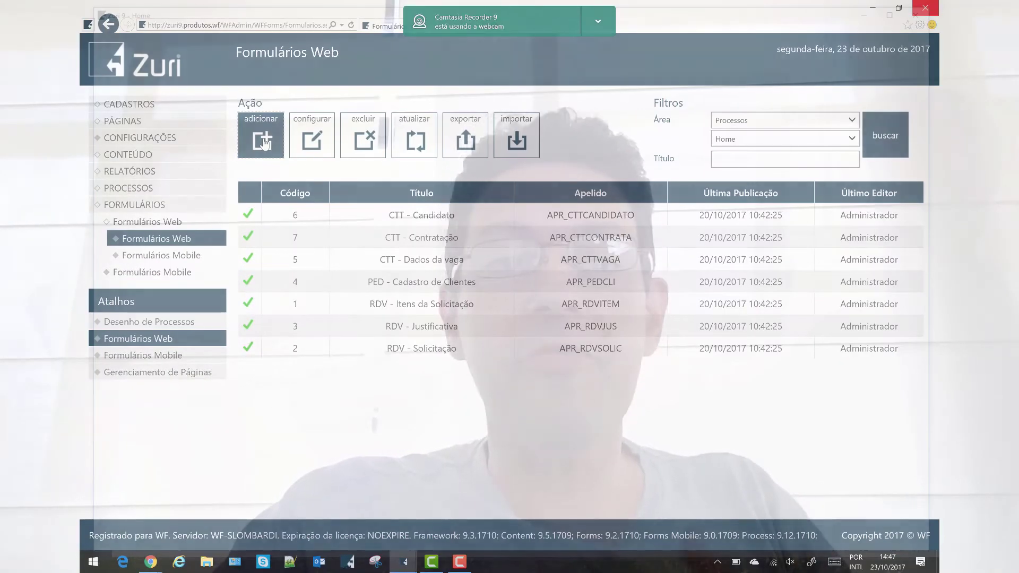
left_click(264, 143)
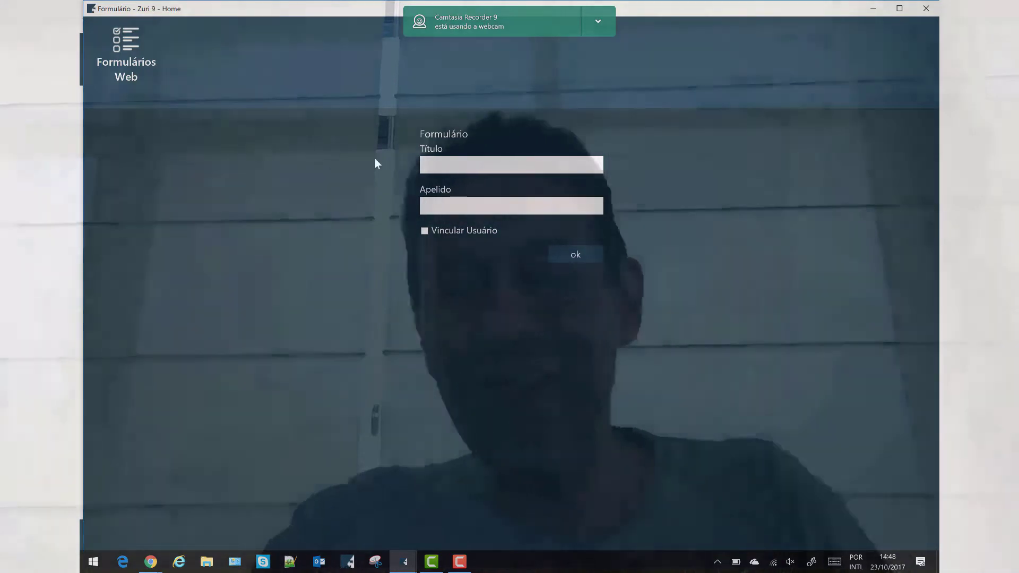
Create the web form titled 'SOLICITACAO DE FERIAS' with alias 'FERIAS'
left_click(440, 162)
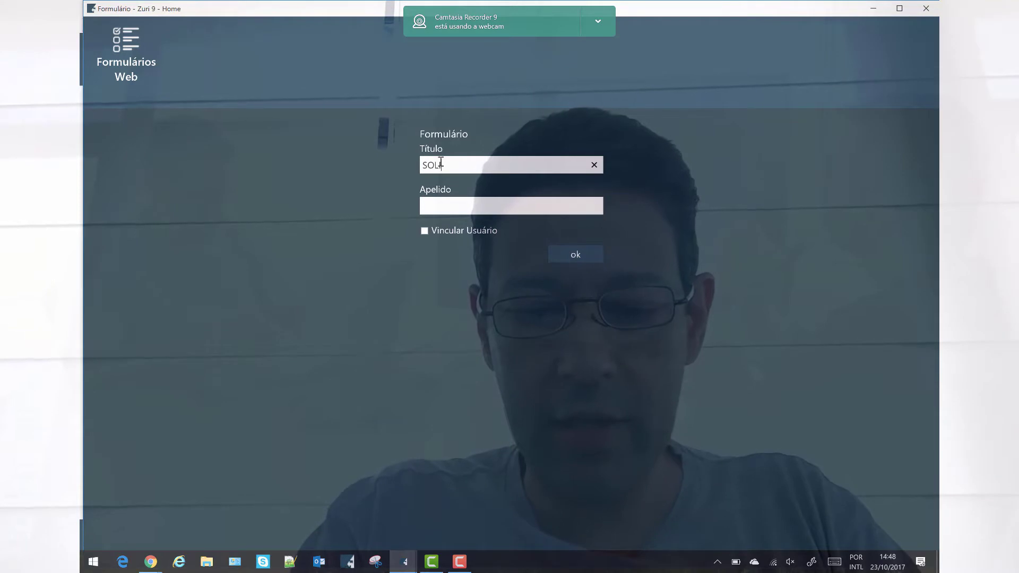
type("ICI")
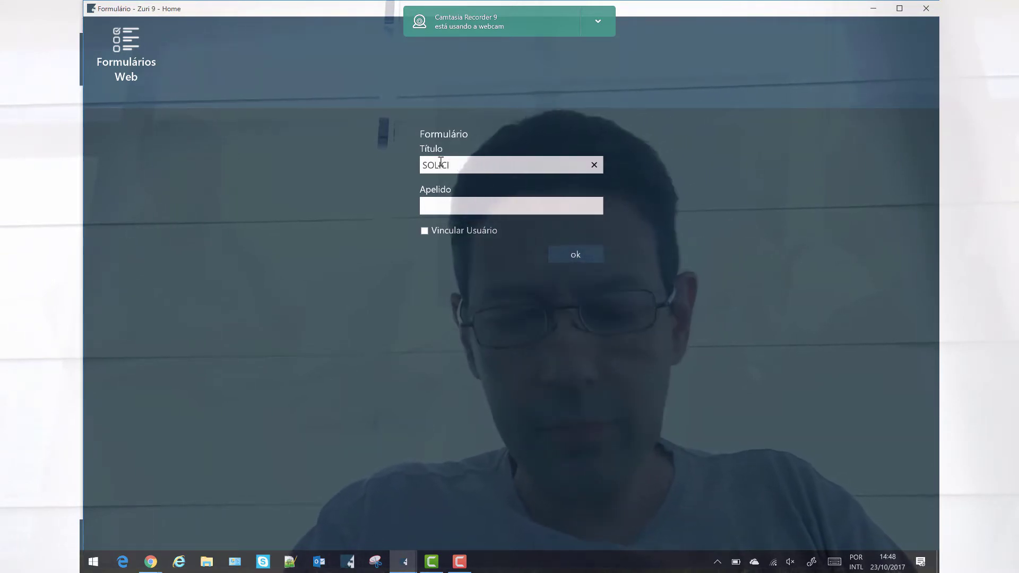
type("TACAO DE FERIAS")
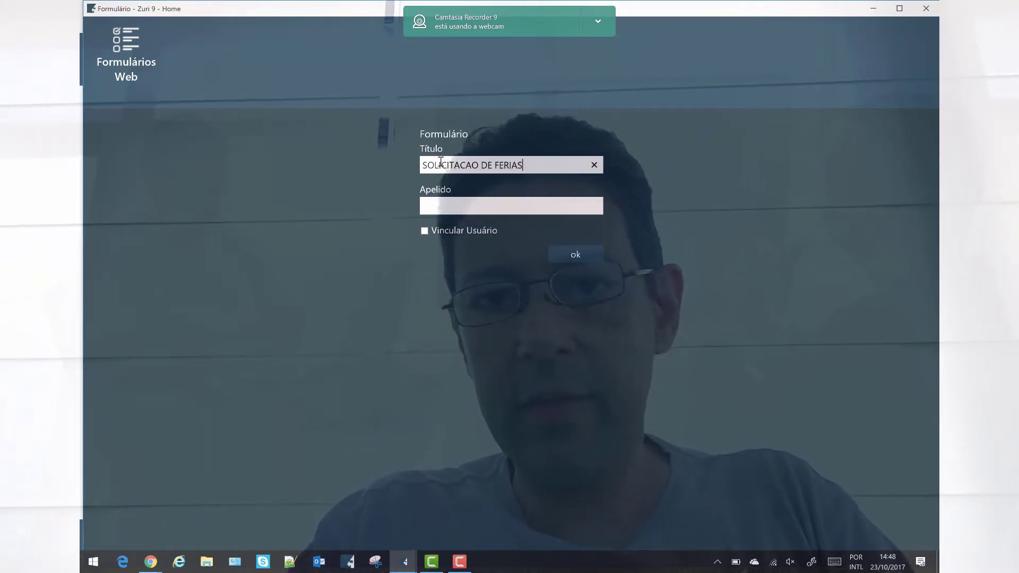
key("Tab")
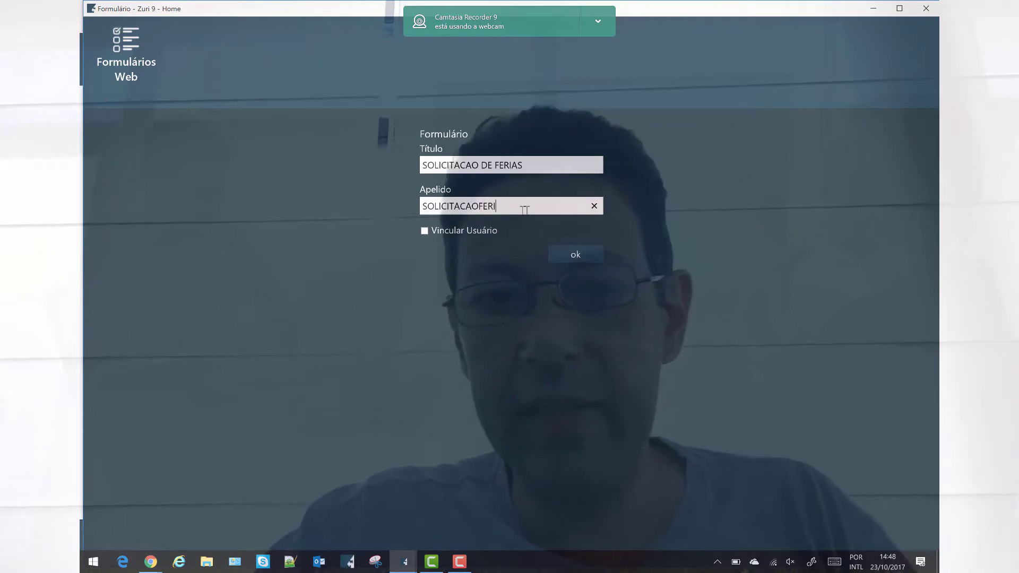
double_click(469, 205)
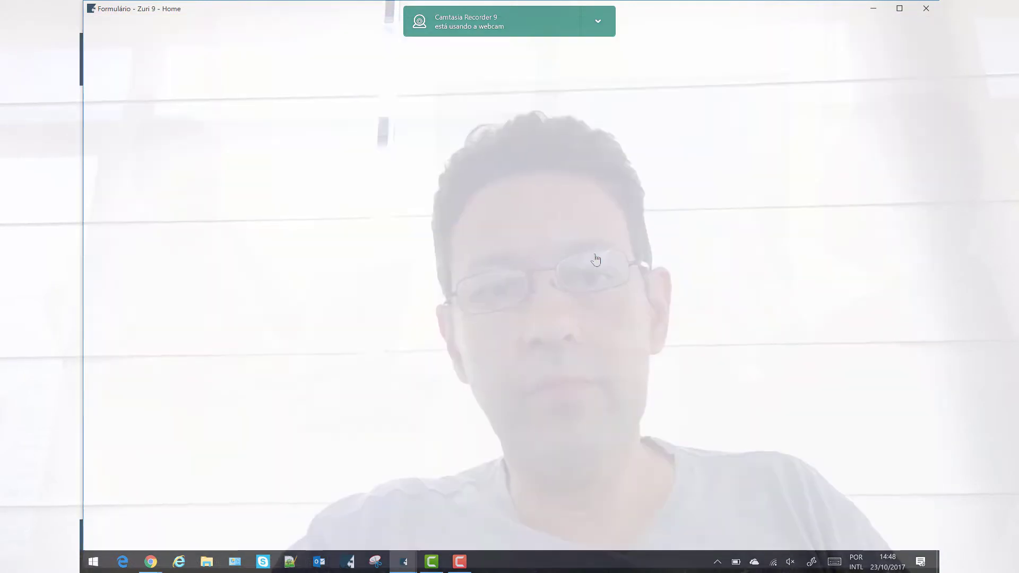
left_click(596, 259)
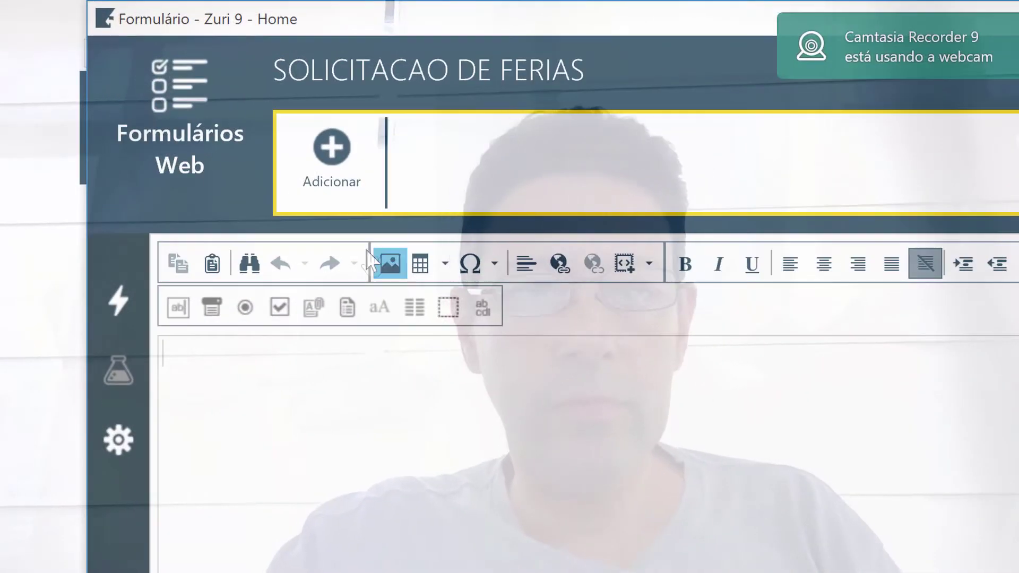
Insert a 2×3 table labelled Solicitante, Departamento and Data solicitada, fixing spacing and typos
left_click(445, 263)
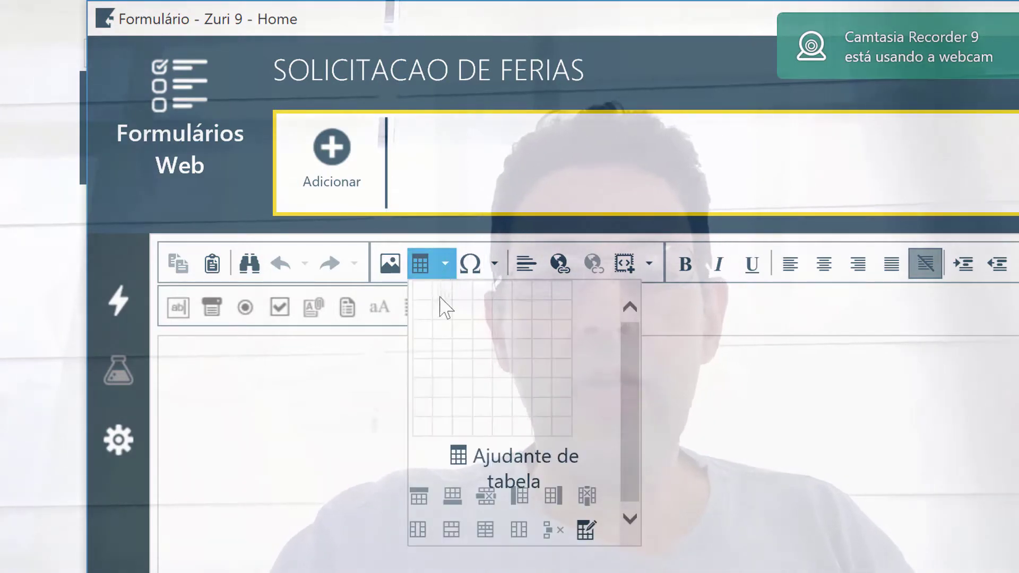
left_click(439, 337)
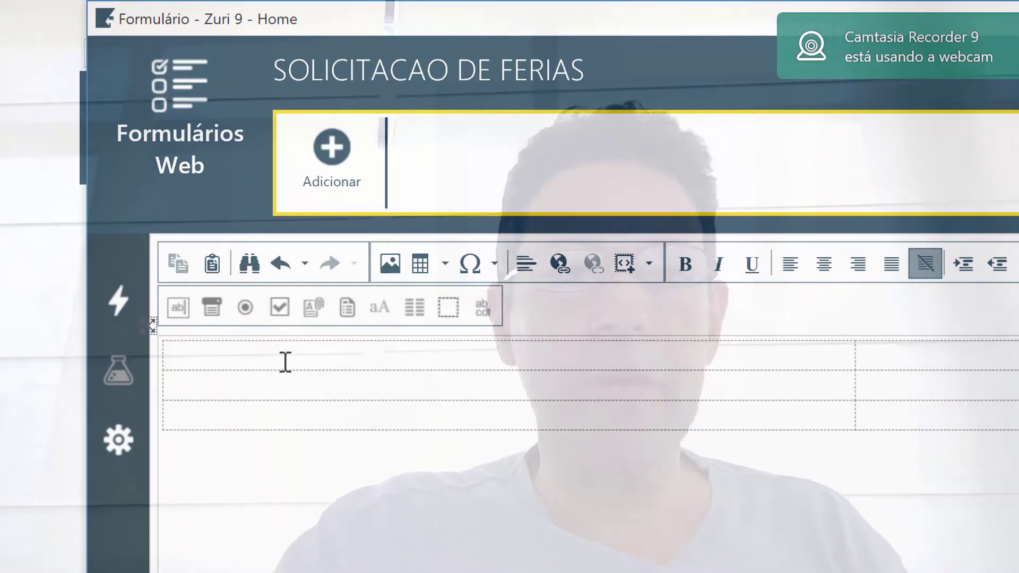
type("Solicitante ")
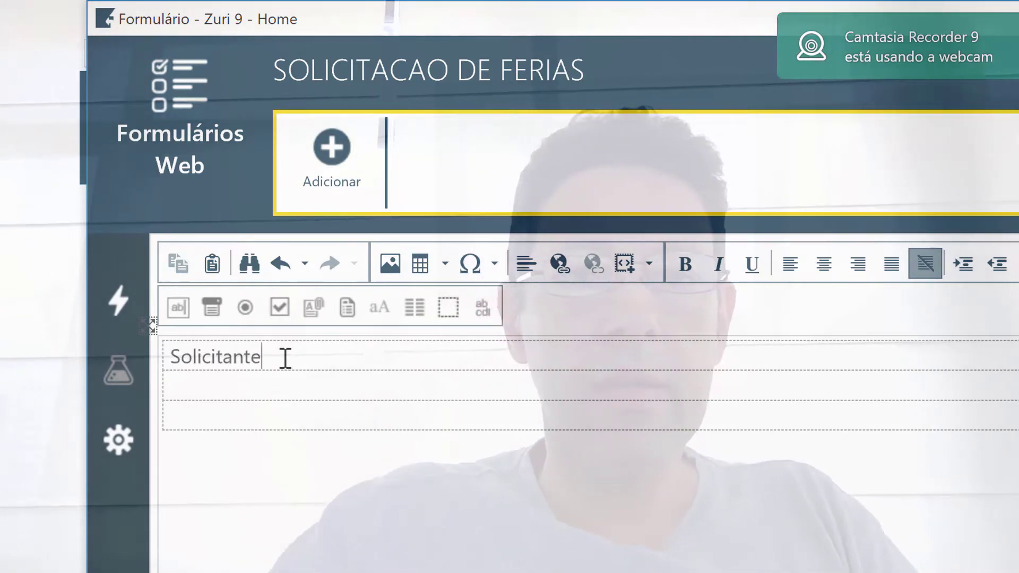
type("D")
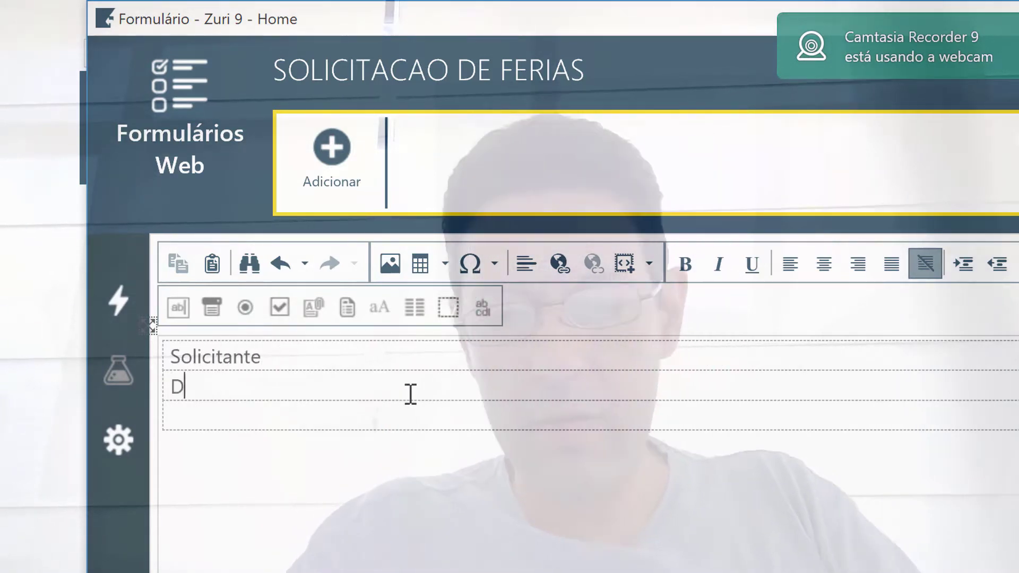
type("epartamento")
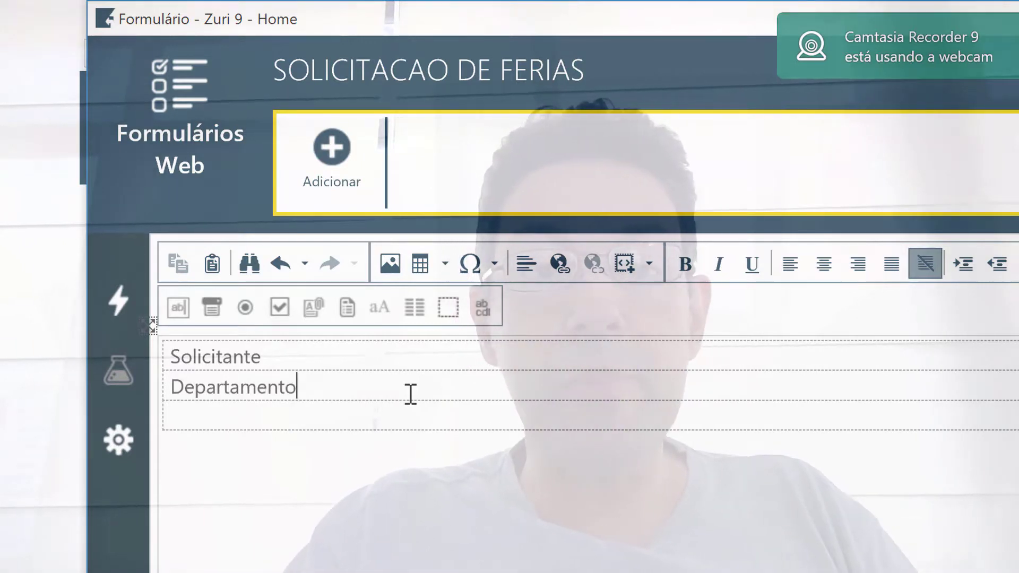
key("Home")
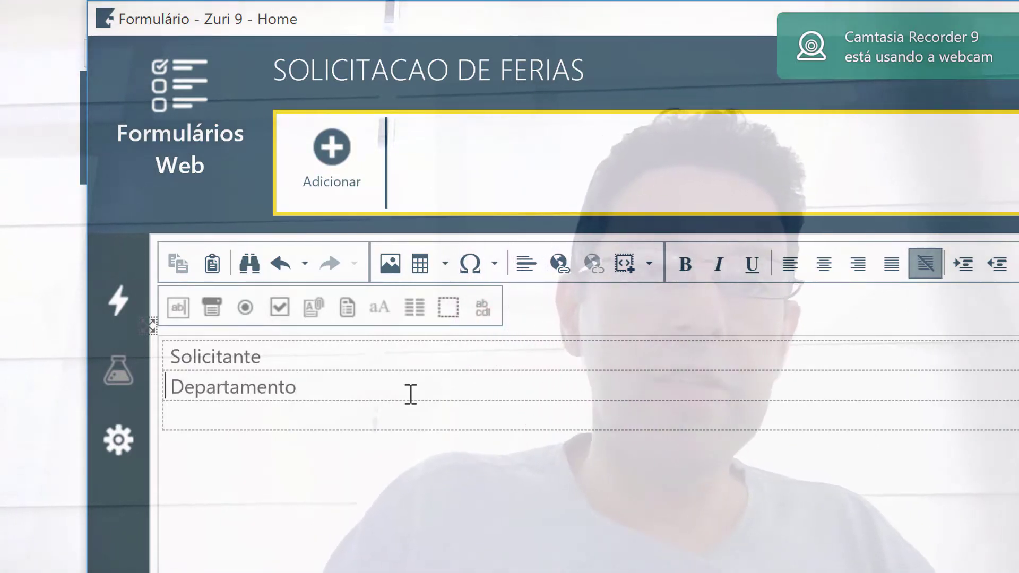
key("BackSpace")
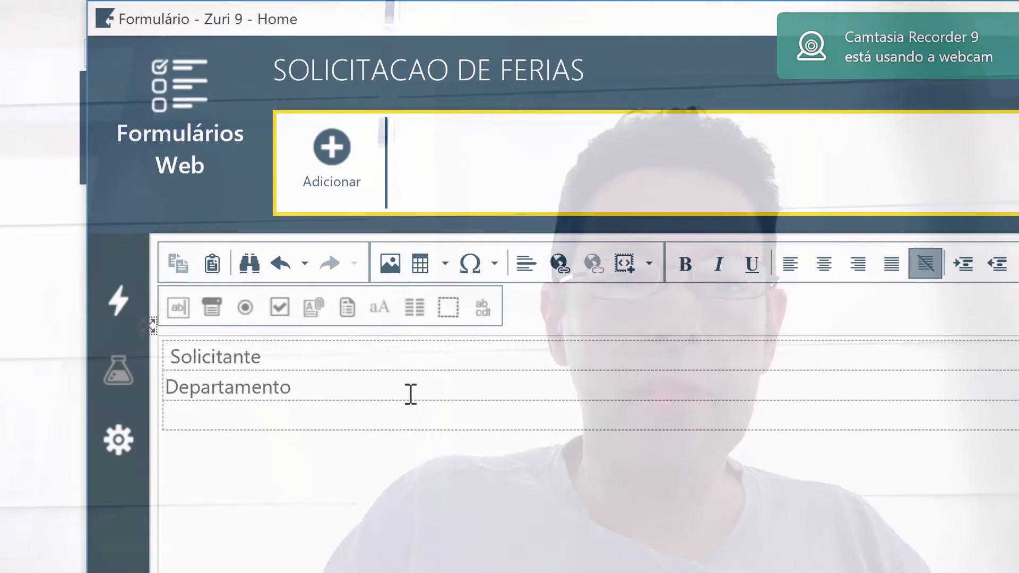
left_click(175, 387)
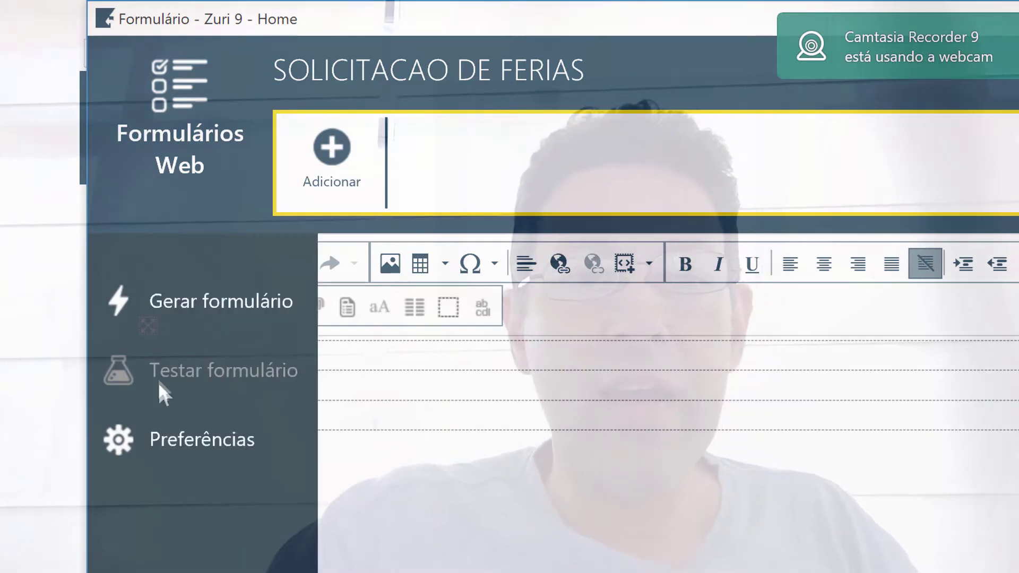
key("BackSpace")
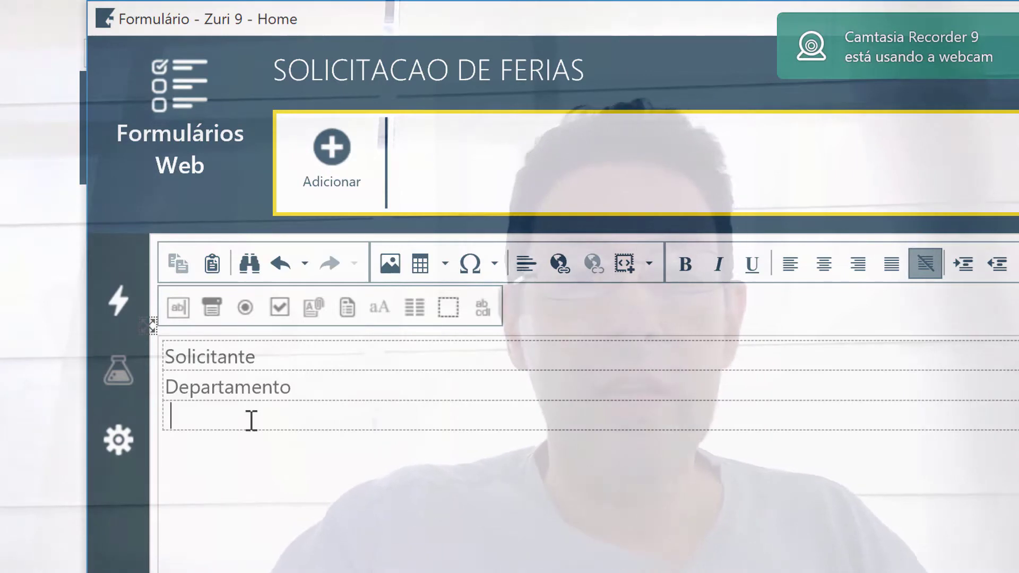
key("BackSpace")
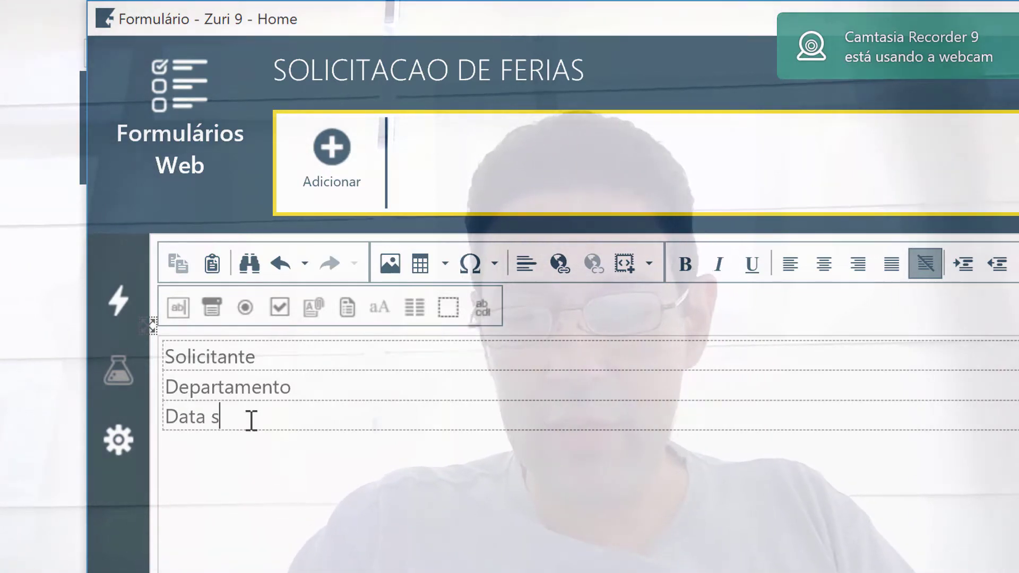
type("Data solicitacada")
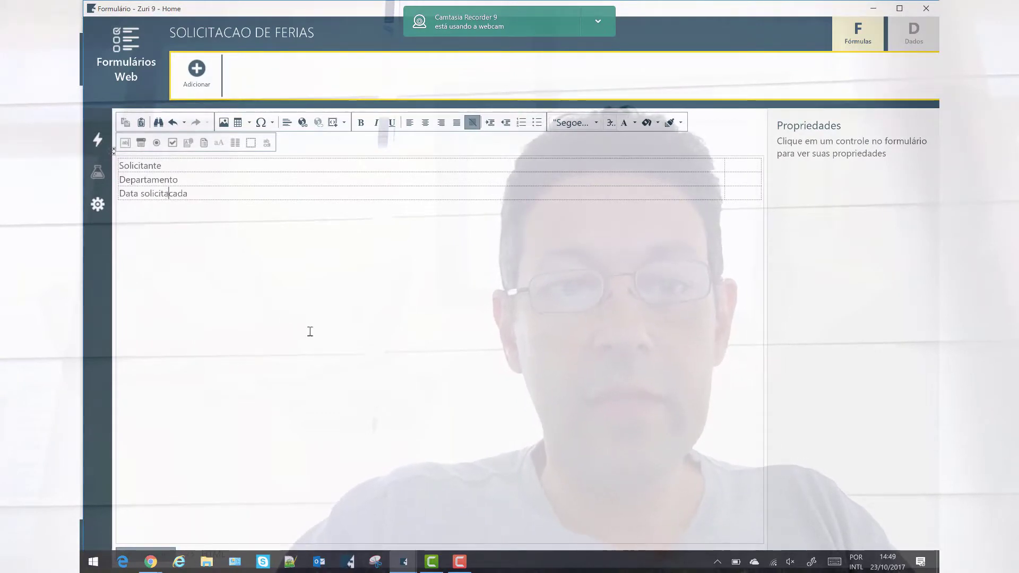
key("Right")
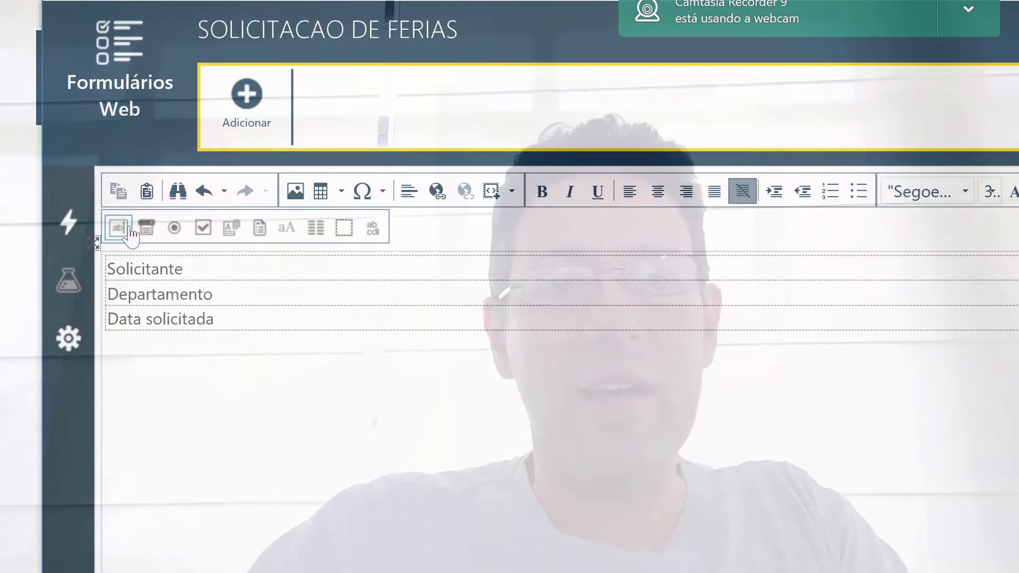
Add text boxes beside Solicitante and Data solicitada and a Departamento dropdown, aliasing the date DATASOLICITADA
left_click(119, 227)
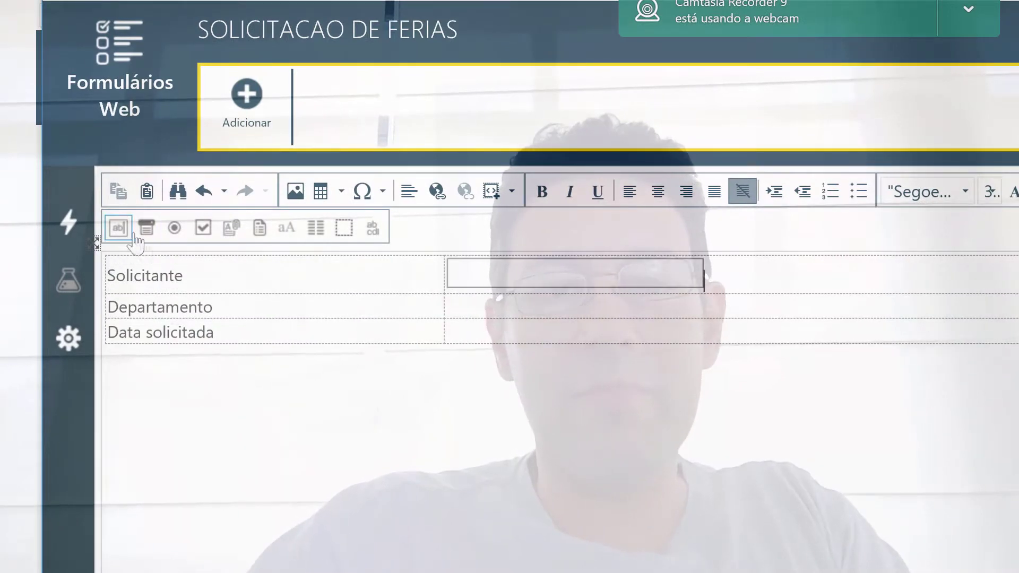
left_click(472, 314)
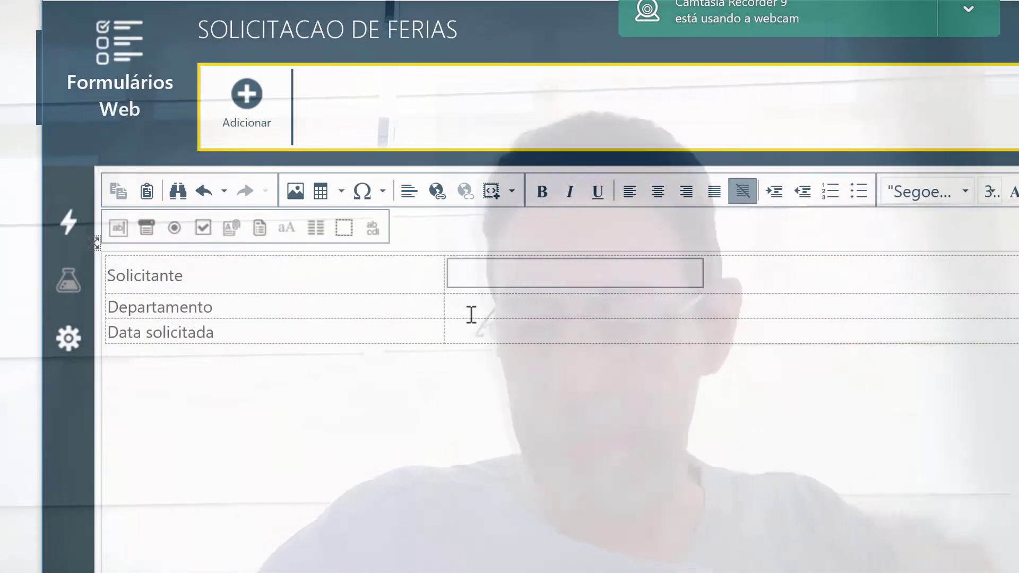
left_click(146, 228)
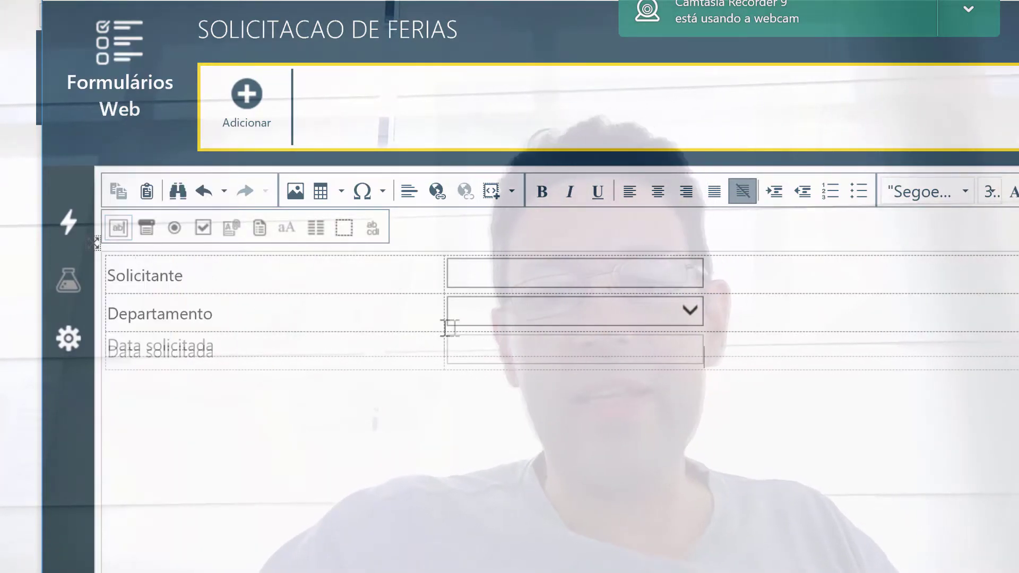
left_click(568, 353)
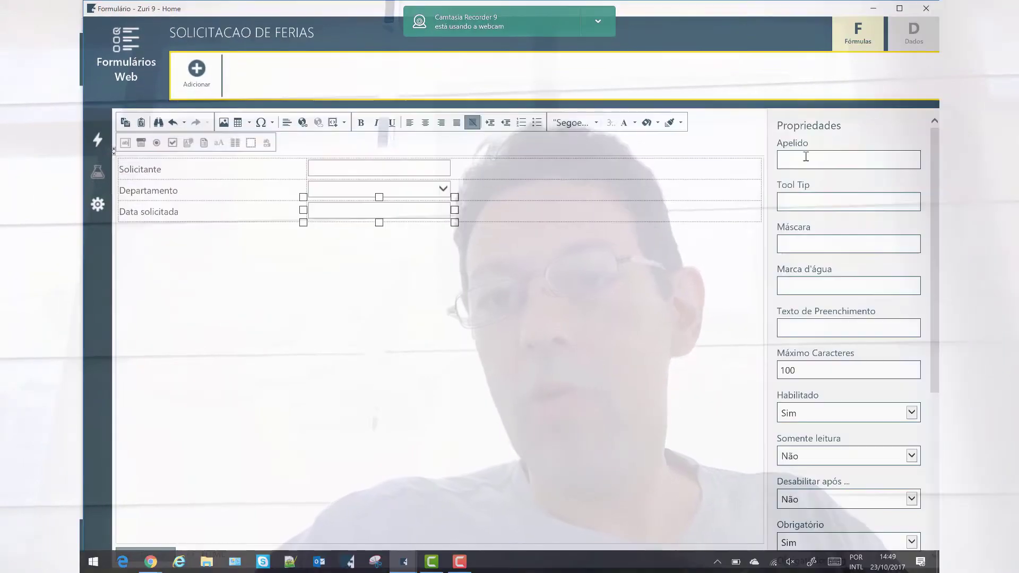
left_click(806, 157)
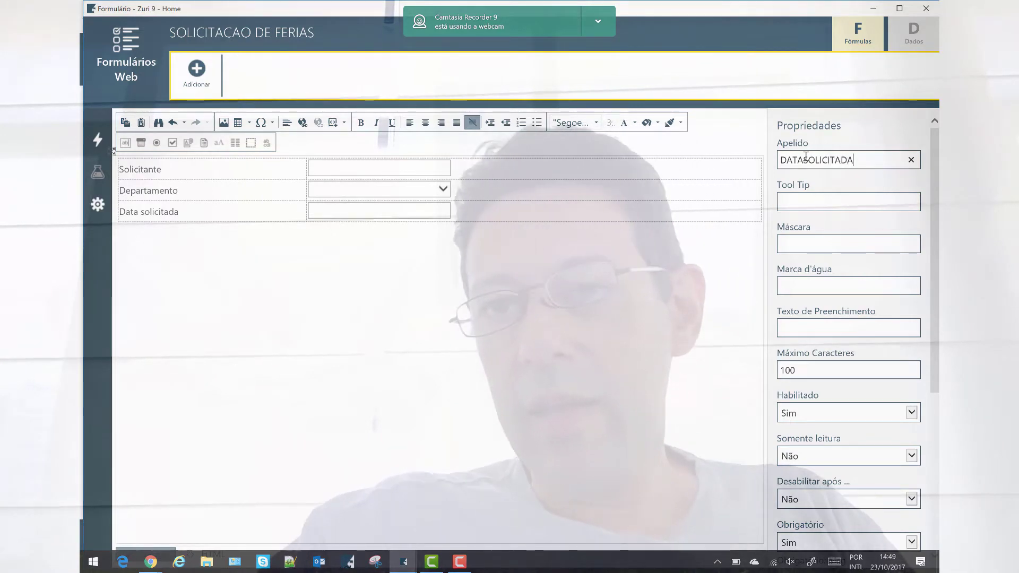
Open the data source choices (procedure, xml, web service, formulário) for the Departamento dropdown
scroll(835, 463, "down", 5)
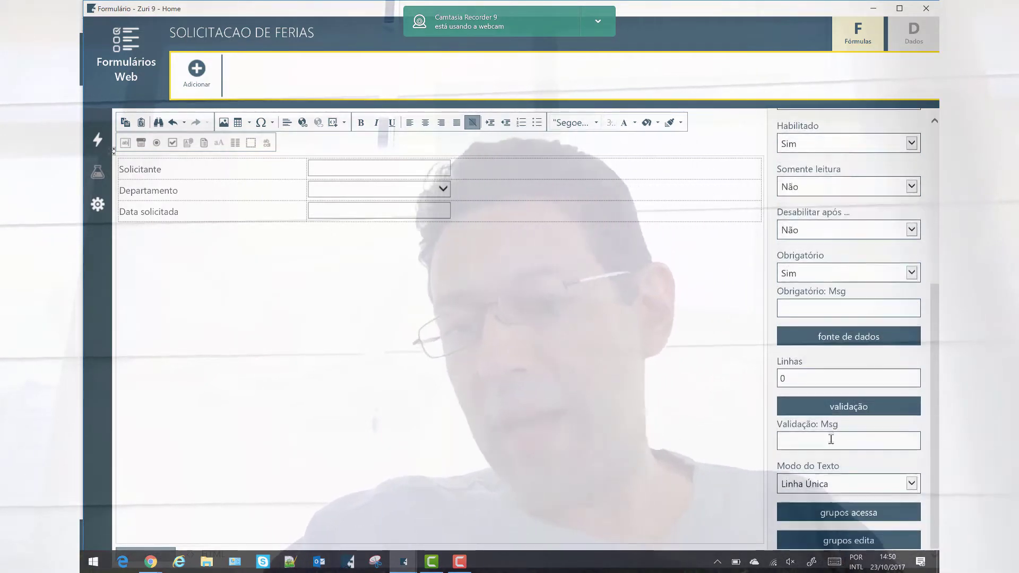
left_click(844, 410)
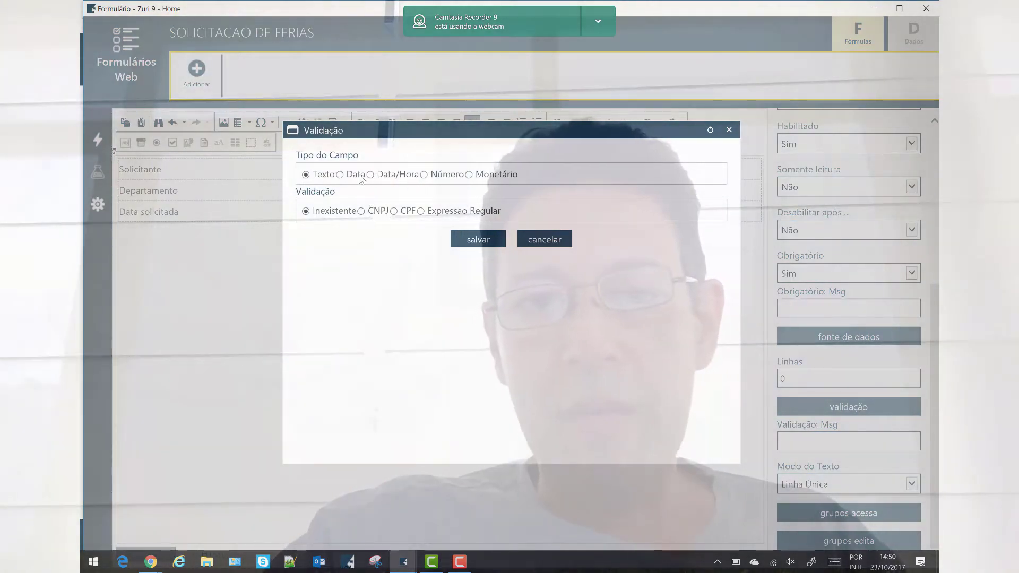
key("Escape")
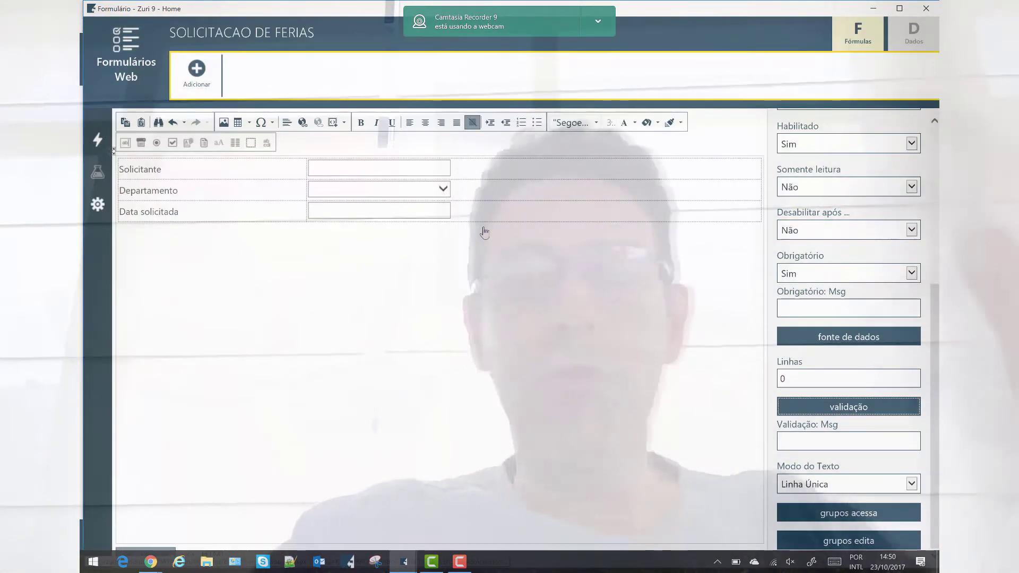
left_click(396, 190)
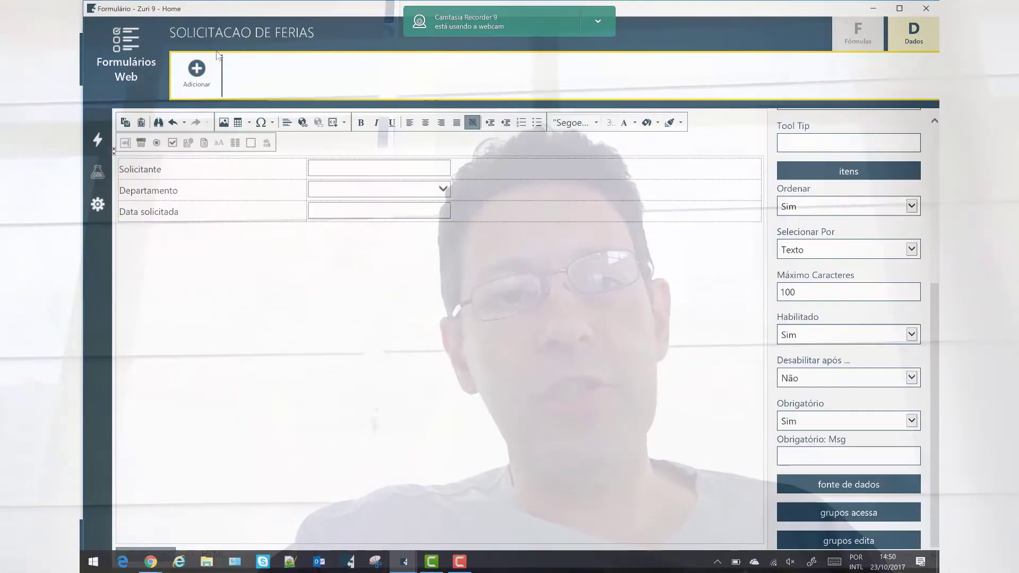
left_click(194, 72)
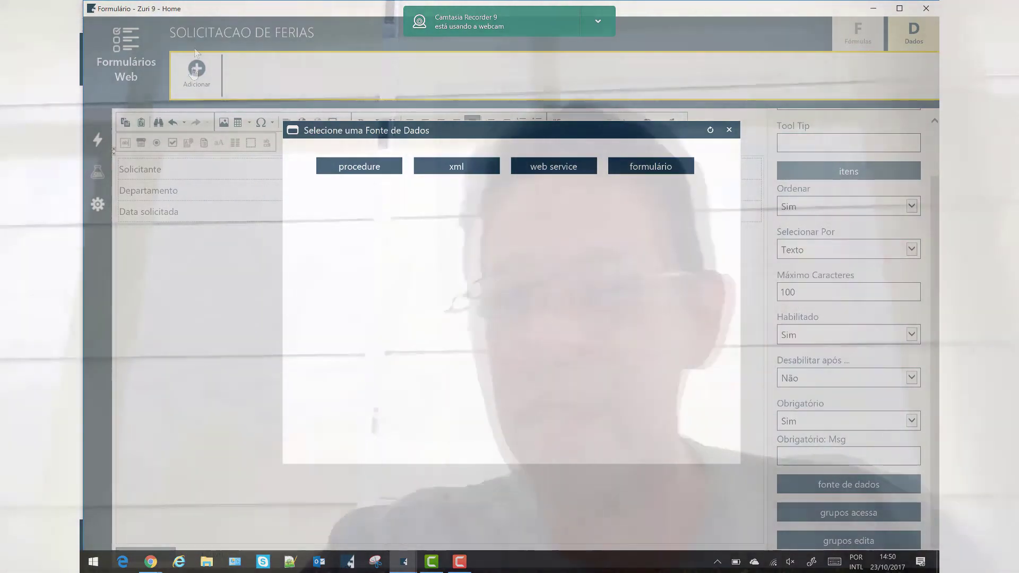
Add Administrativo with value ADM as a third Departamento dropdown item after RH and TI
left_click(729, 129)
left_click(418, 176)
left_click(887, 173)
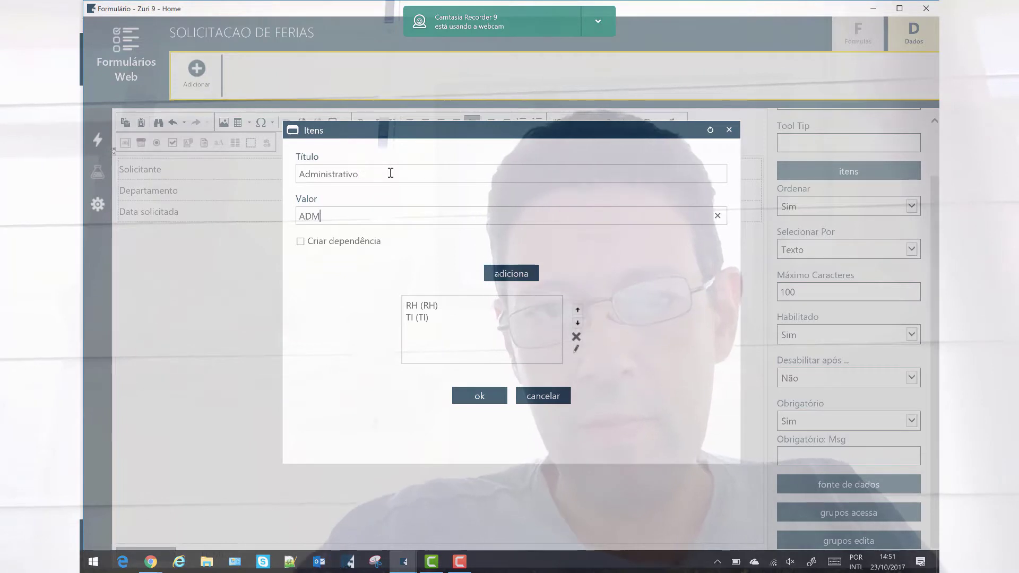
left_click(509, 273)
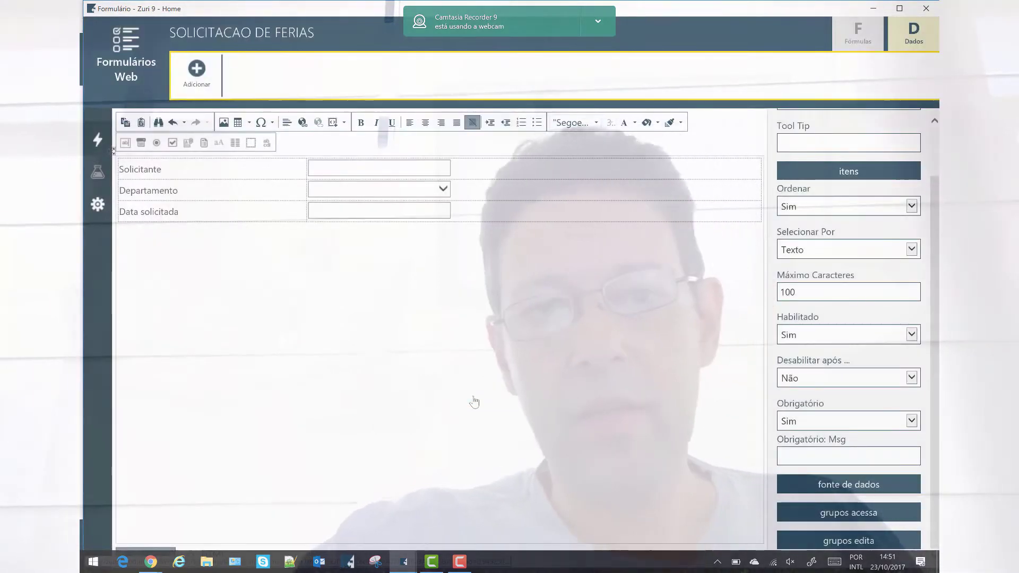
Try generating the form and dismiss the missing-alias warning
left_click(340, 169)
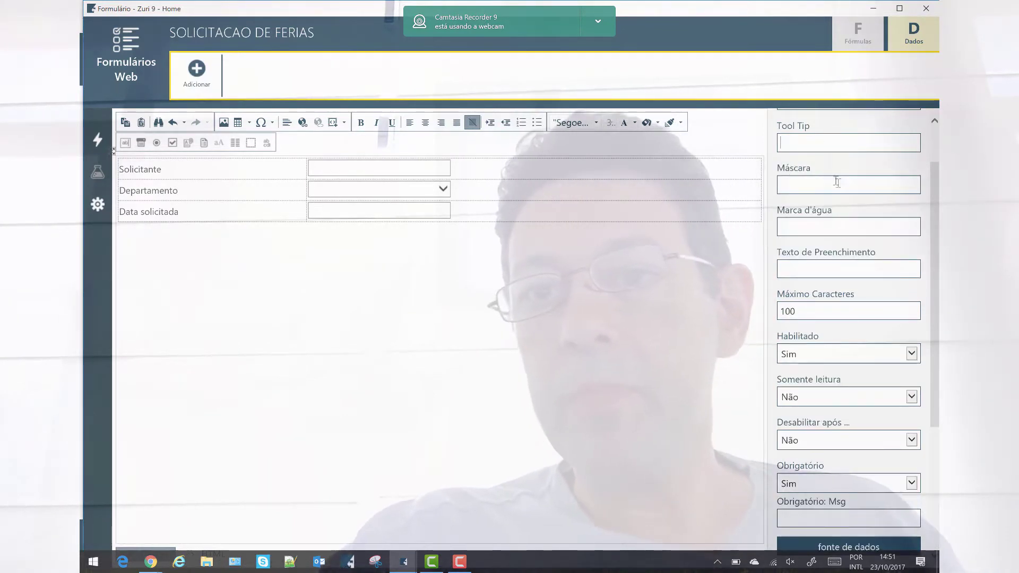
scroll(807, 161, "up", 1)
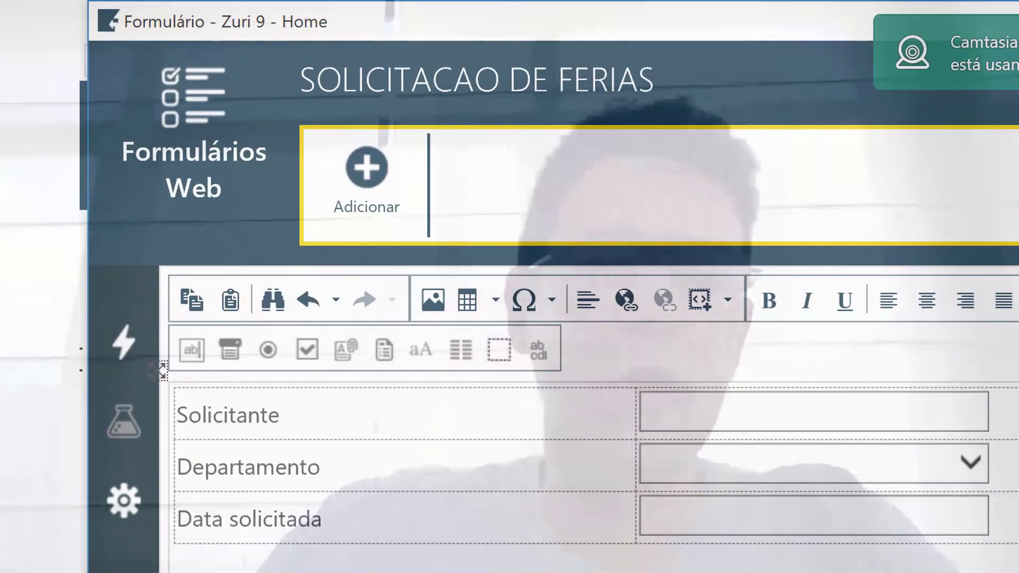
mouse_move(135, 341)
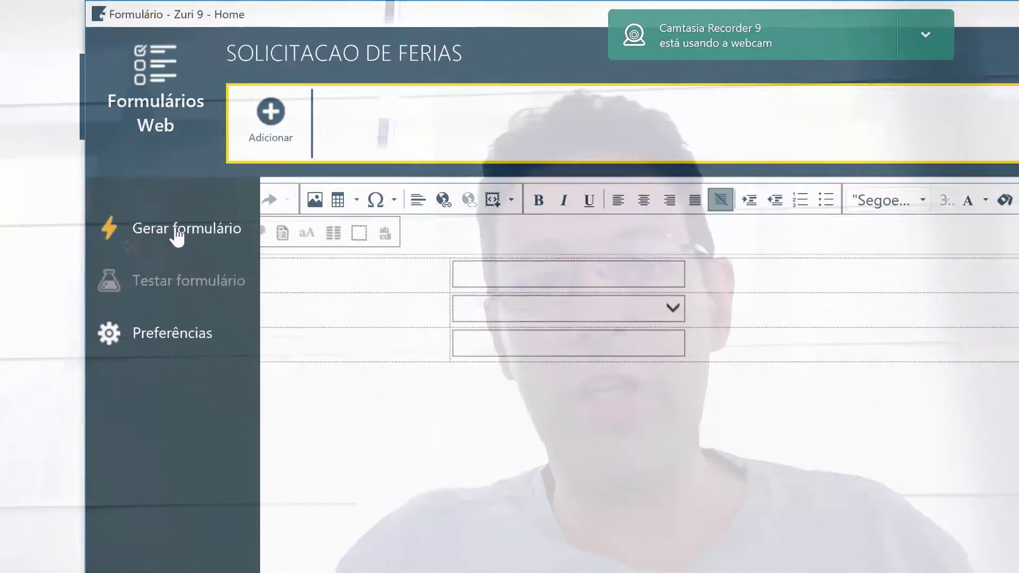
left_click(227, 353)
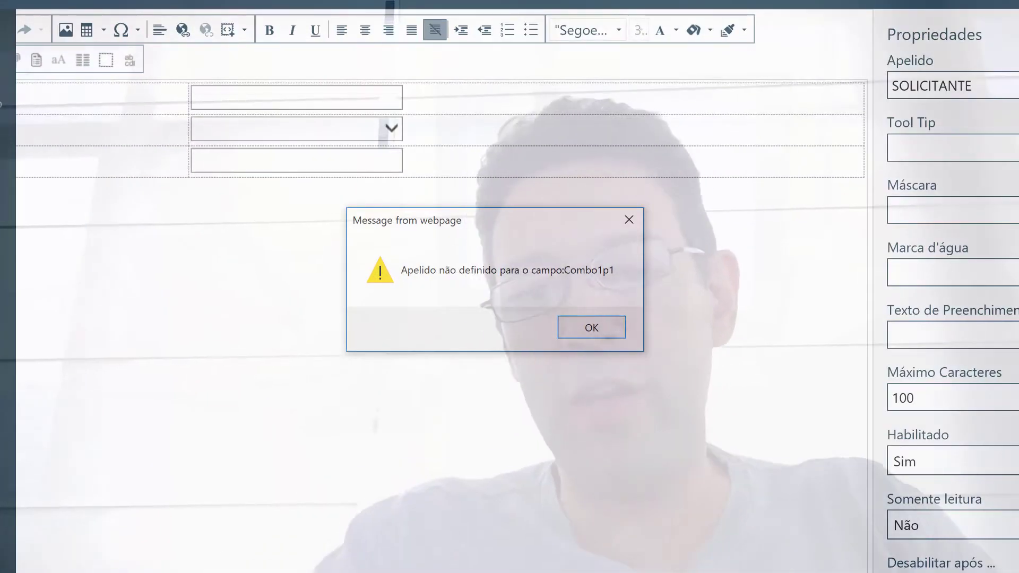
left_click(592, 327)
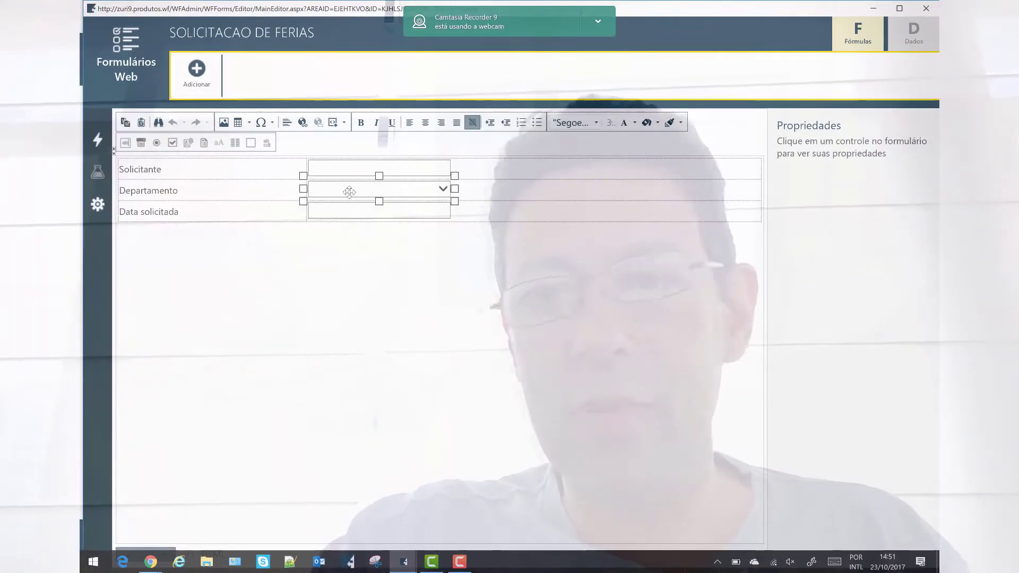
Give the Departamento dropdown the alias DEP and regenerate the form successfully
left_click(349, 193)
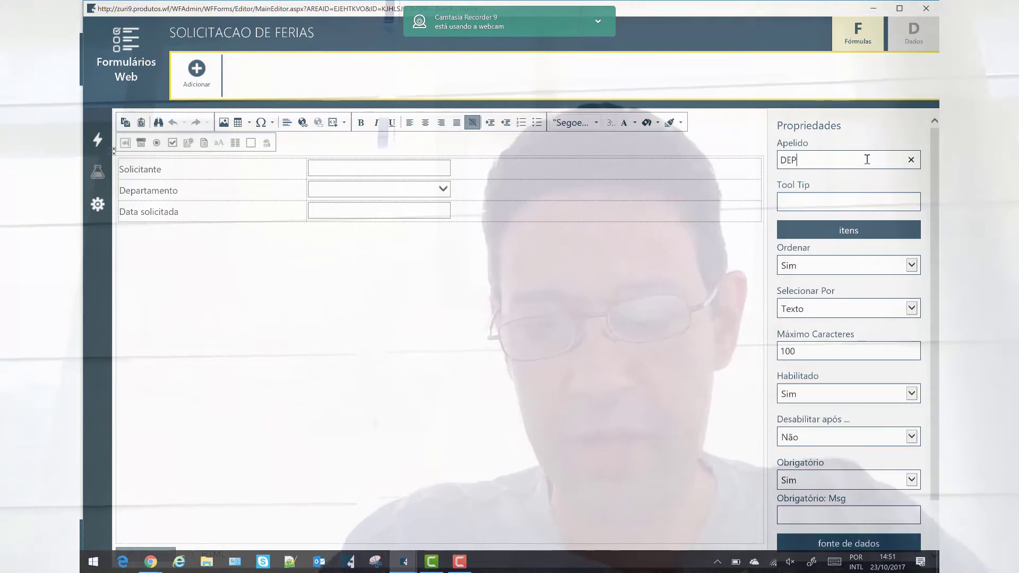
left_click(98, 148)
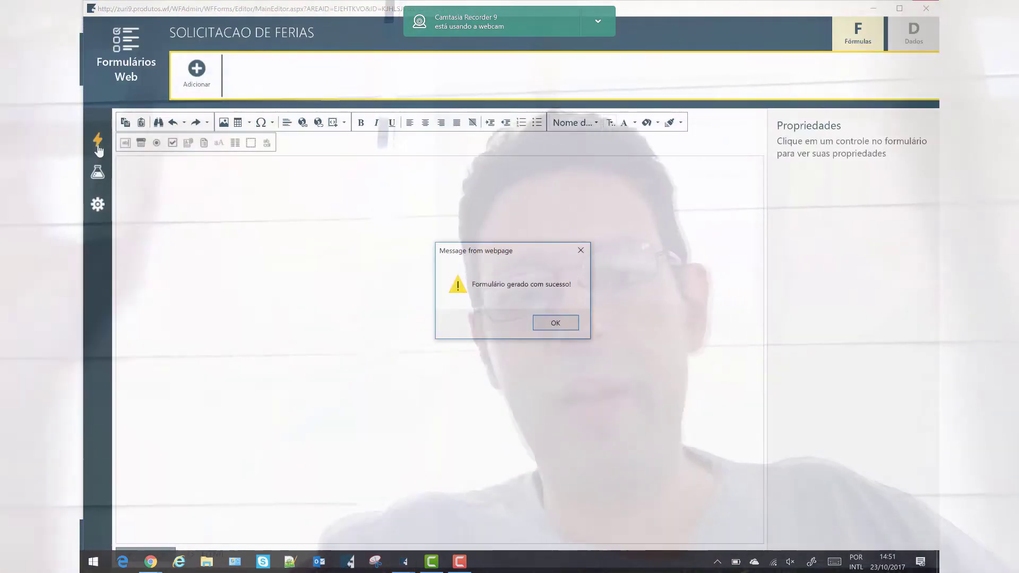
left_click(554, 323)
Test-preview the form with department RH and date 12/10/2017, then close the editor
mouse_move(111, 188)
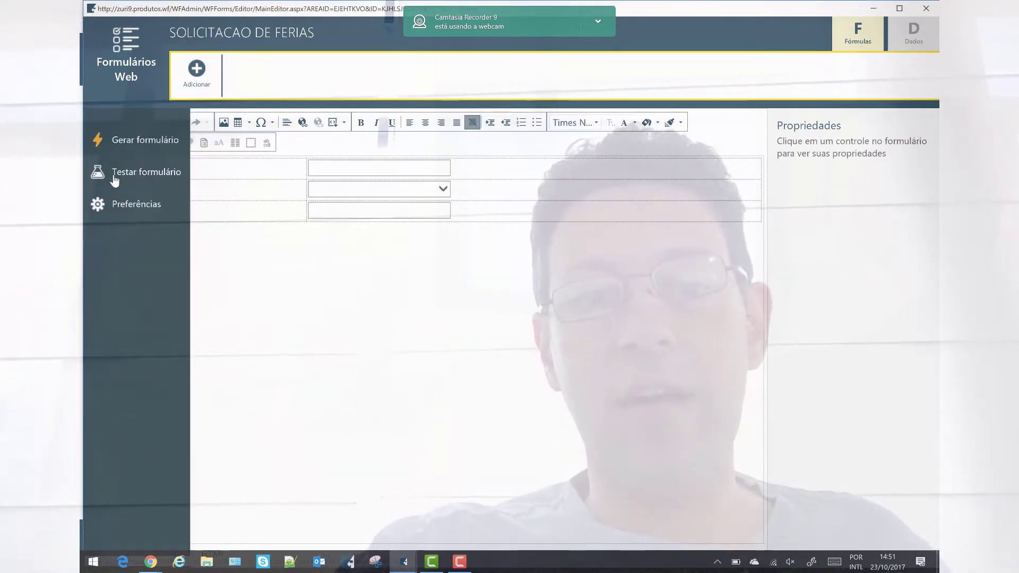
left_click(114, 178)
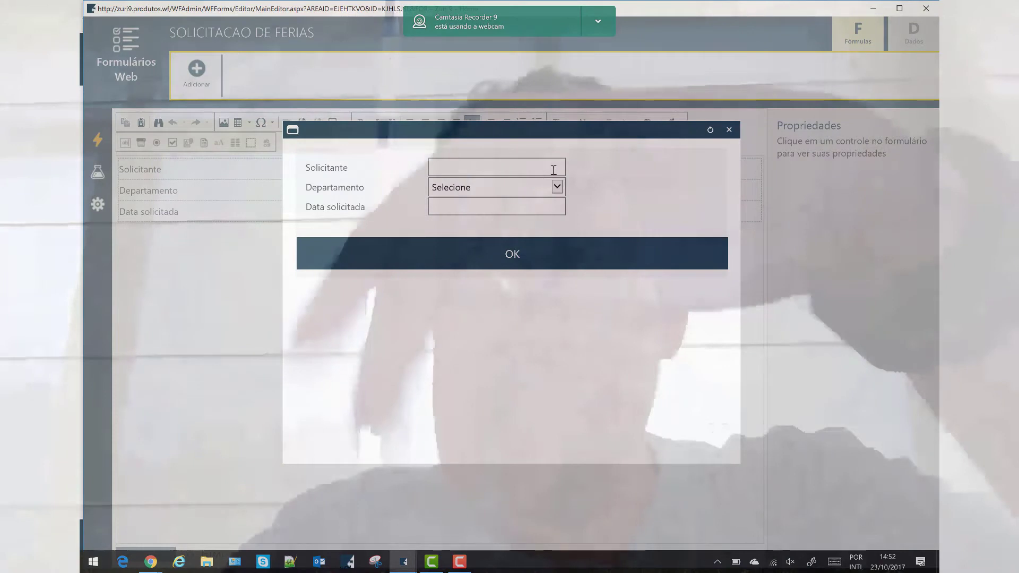
left_click(553, 170)
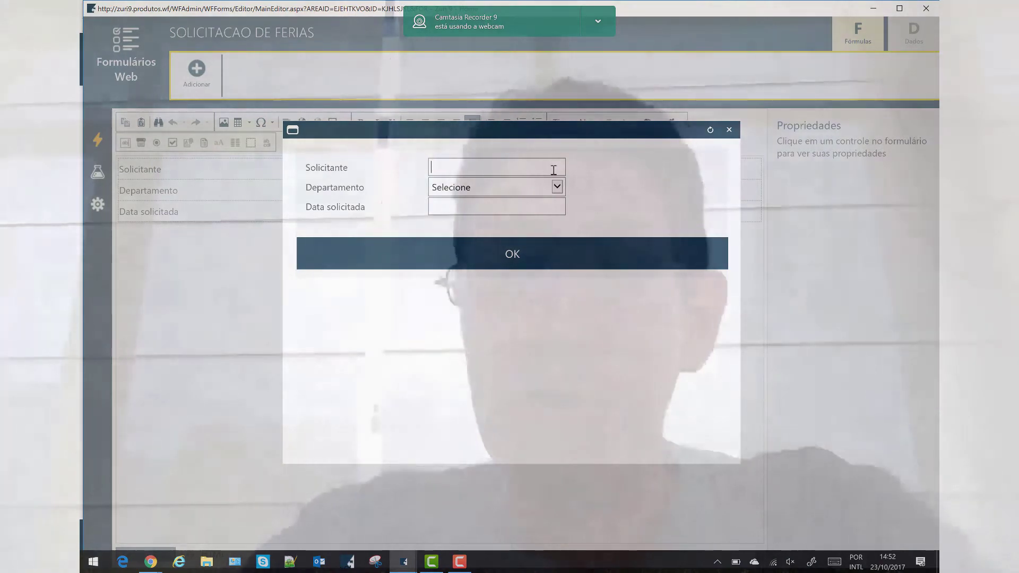
left_click(552, 187)
left_click(523, 208)
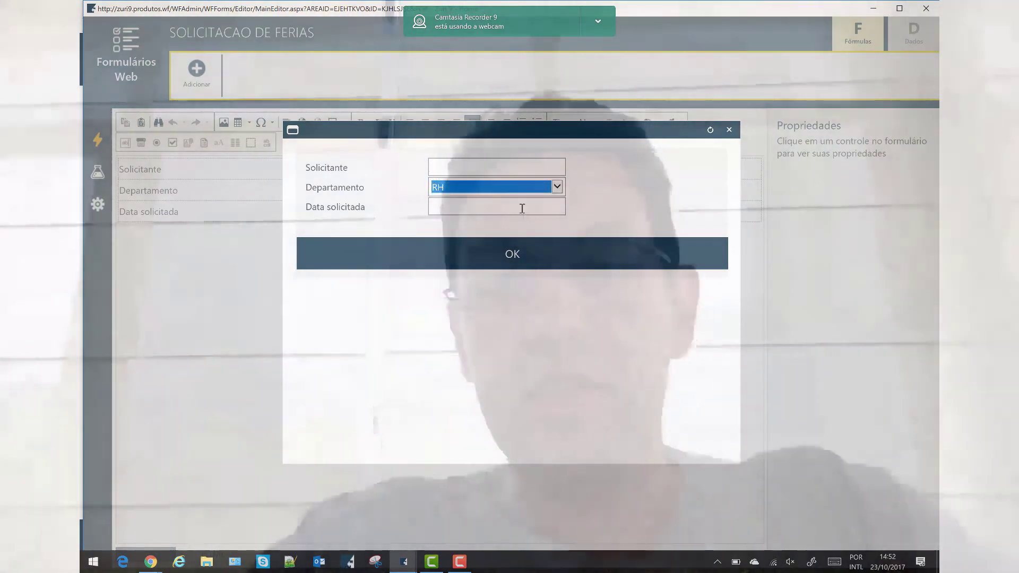
left_click(511, 202)
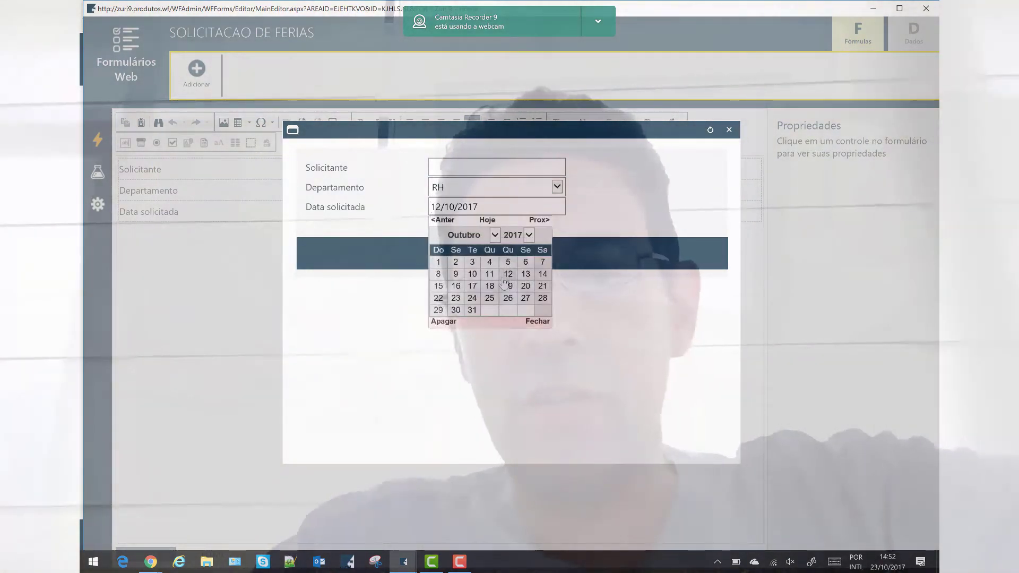
left_click(630, 254)
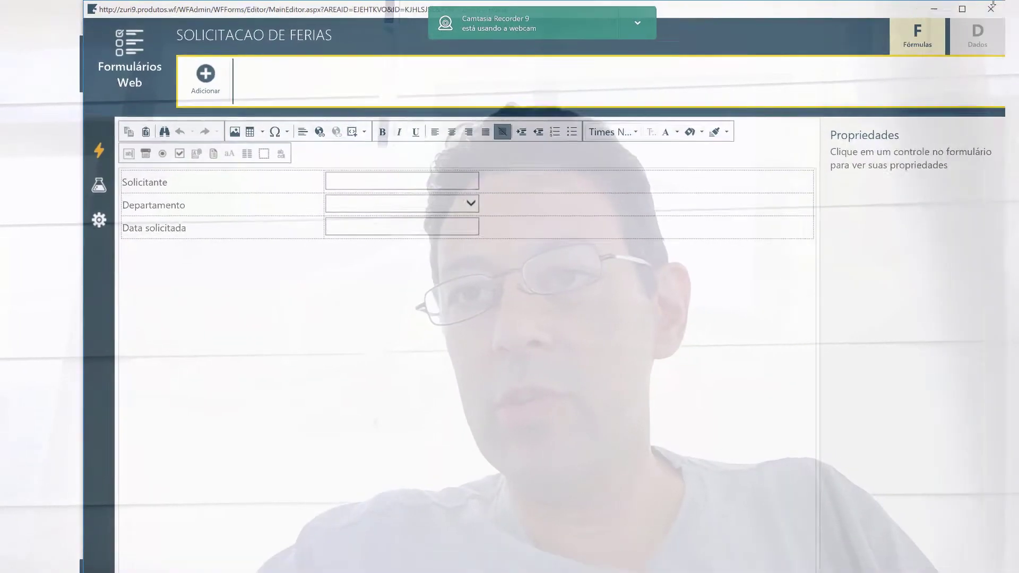
left_click(991, 8)
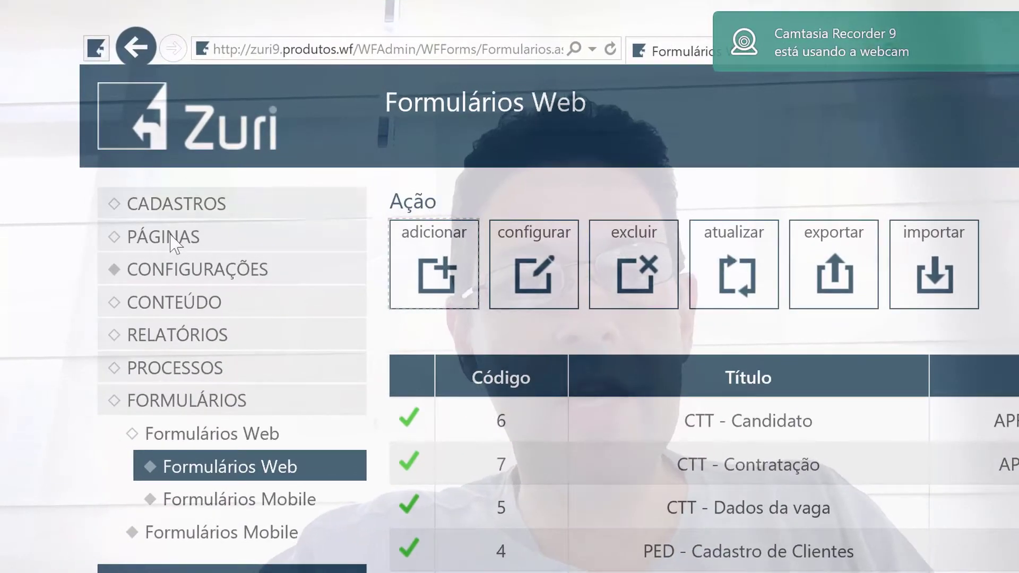
Set the Tema to Tijolo in Configuração de Tema and view the home page
left_click(172, 243)
left_click(186, 345)
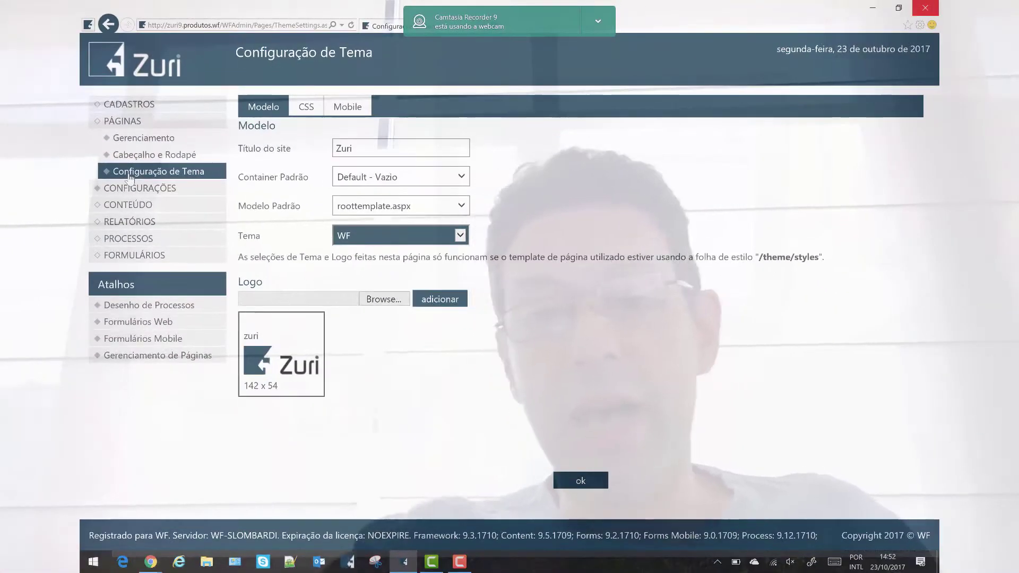
left_click(461, 237)
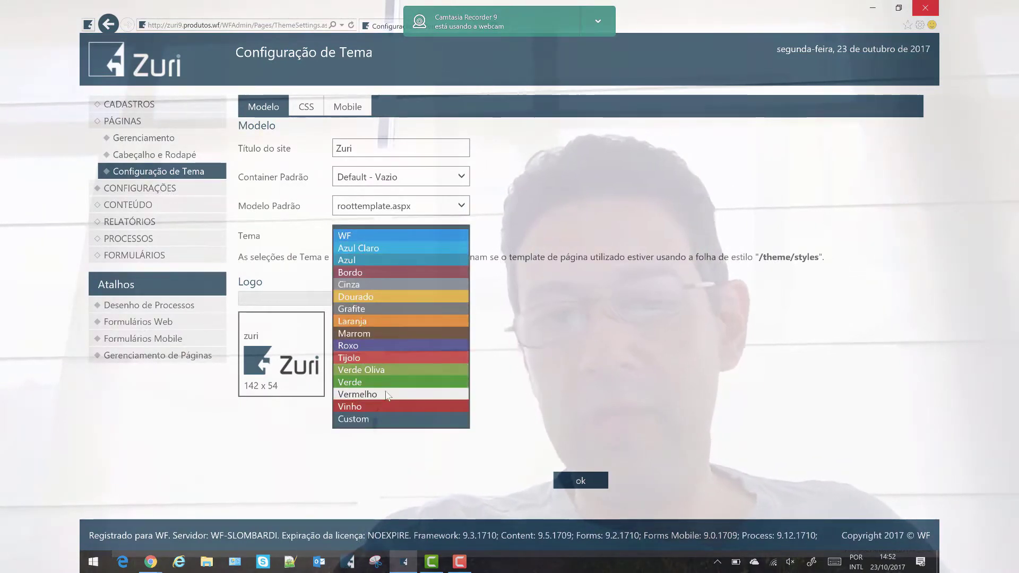
left_click(388, 355)
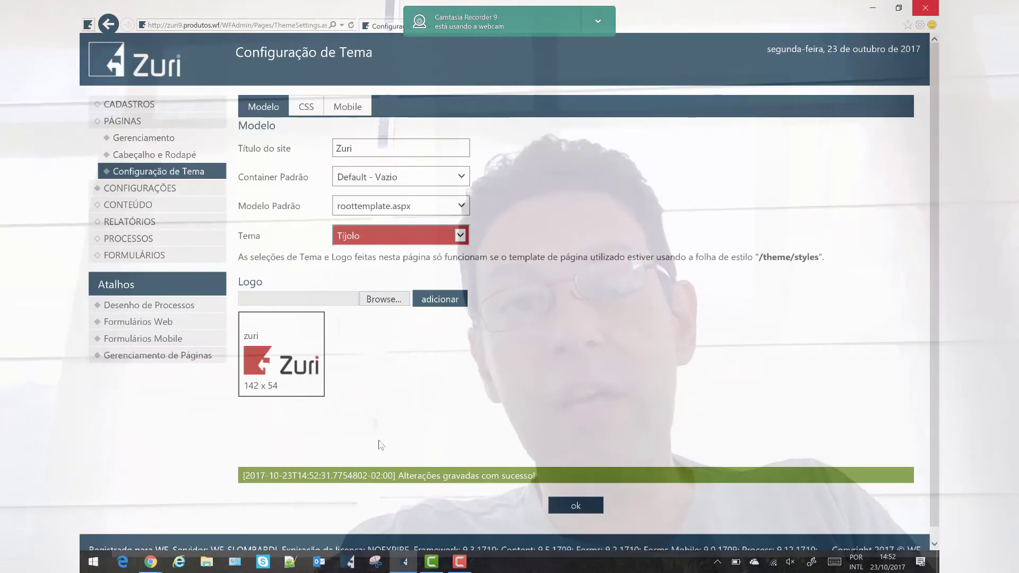
left_click(141, 75)
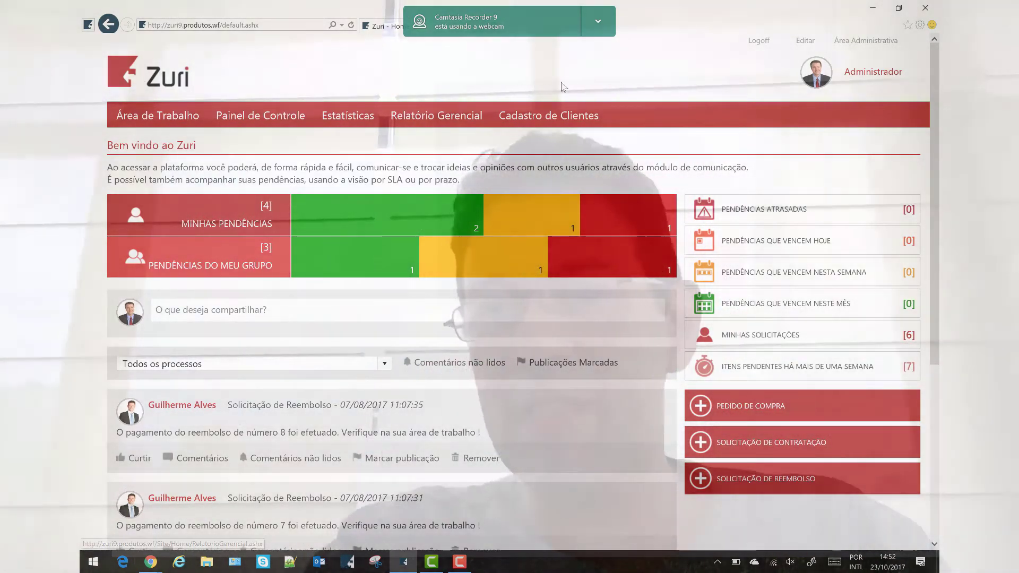
Reopen SOLICITACAO DE FERIAS from Formulários Web, preview it in Tijolo, and show its HTML source
left_click(863, 43)
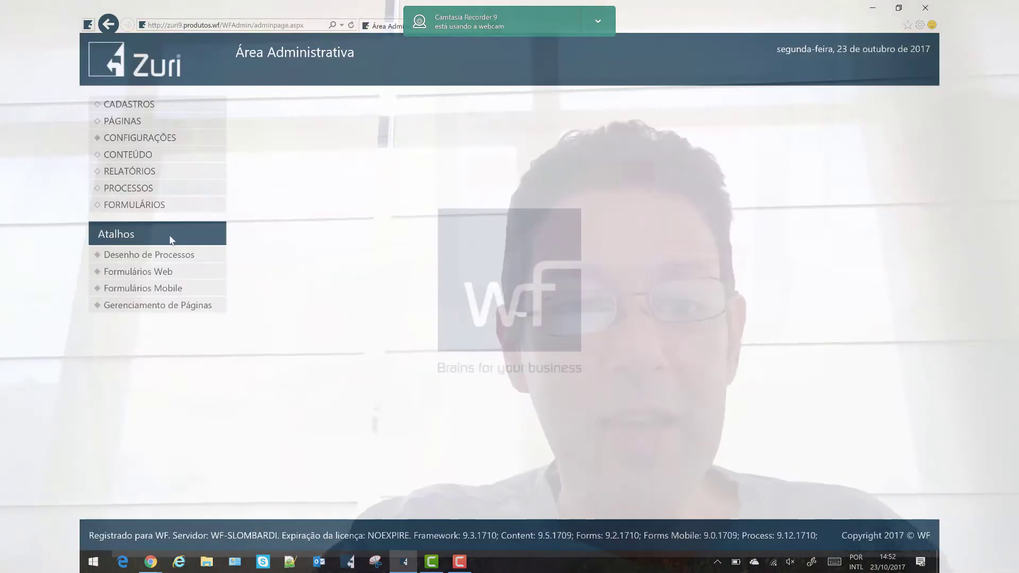
left_click(146, 271)
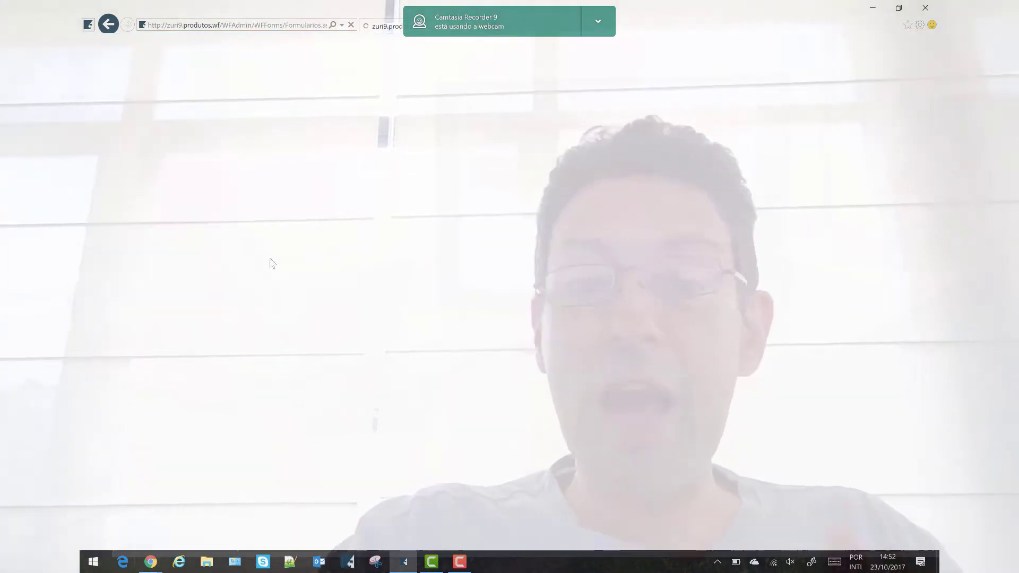
double_click(396, 371)
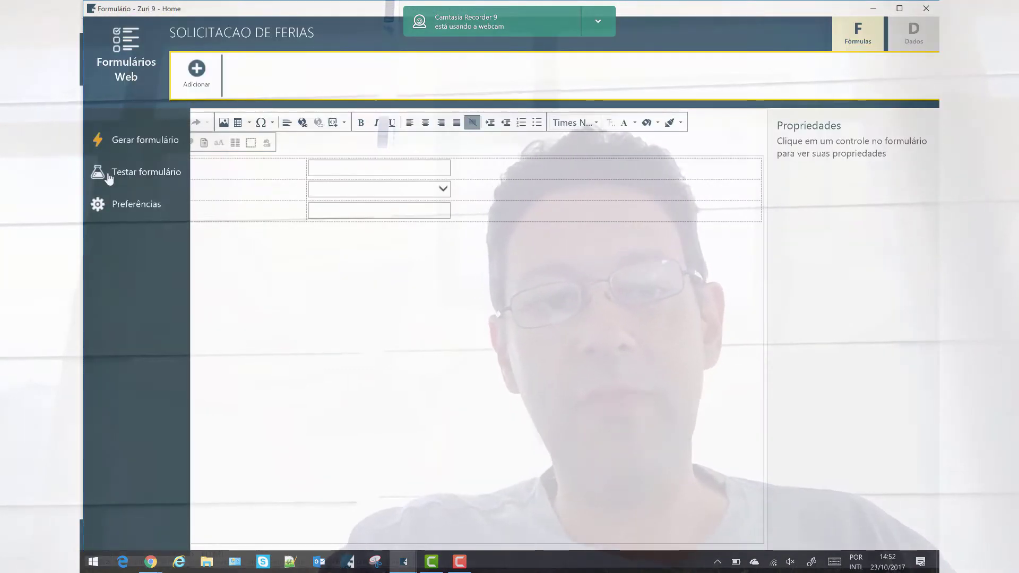
left_click(108, 175)
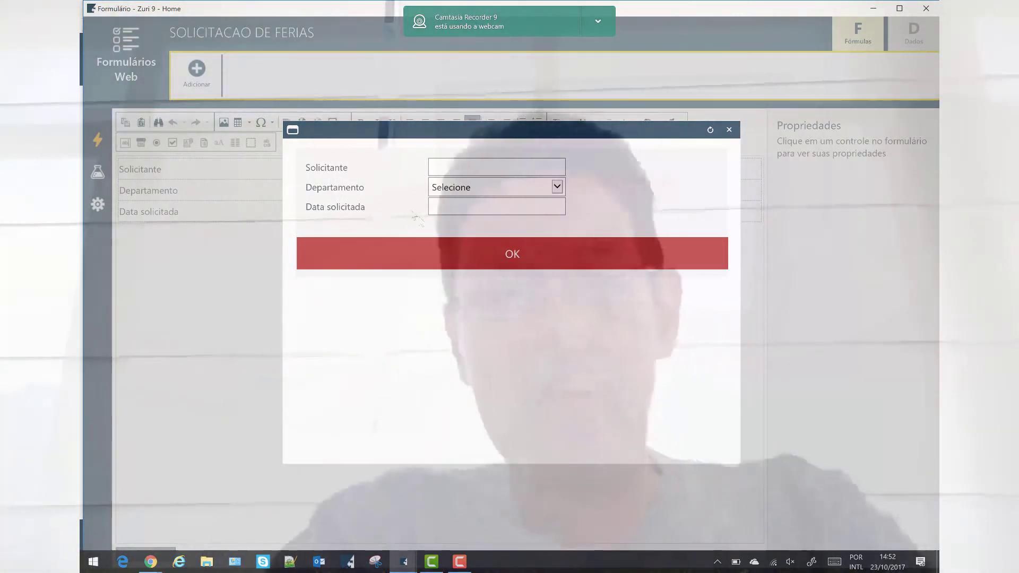
left_click(729, 130)
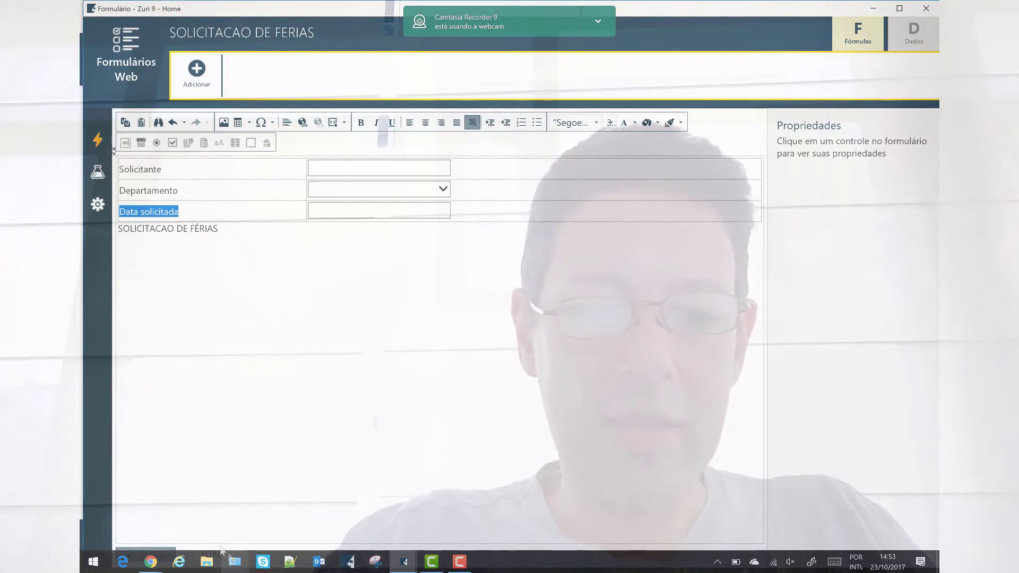
left_click(203, 552)
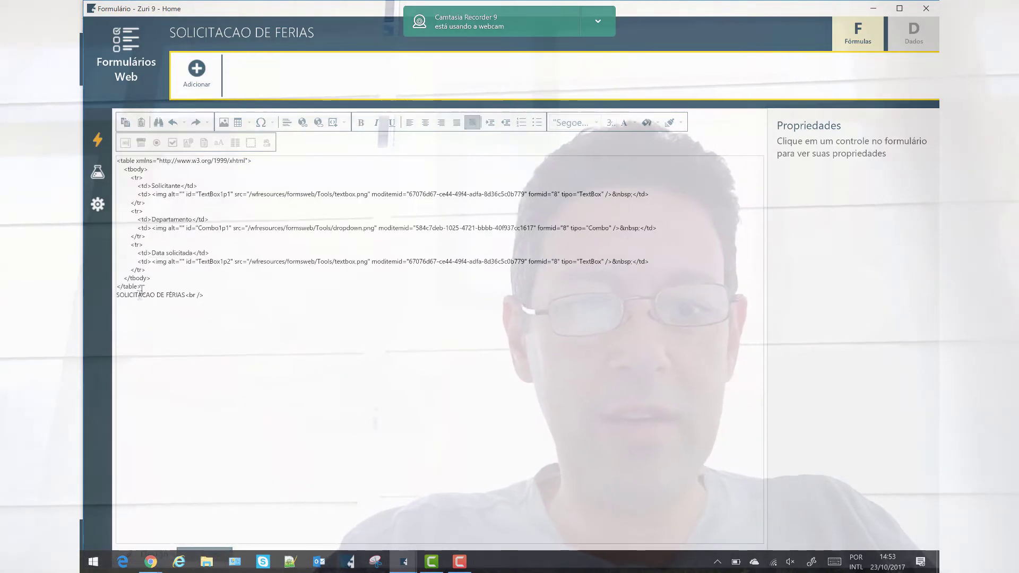
Delete the form table's HTML markup and undo to restore it
left_click_drag(143, 286, 94, 175)
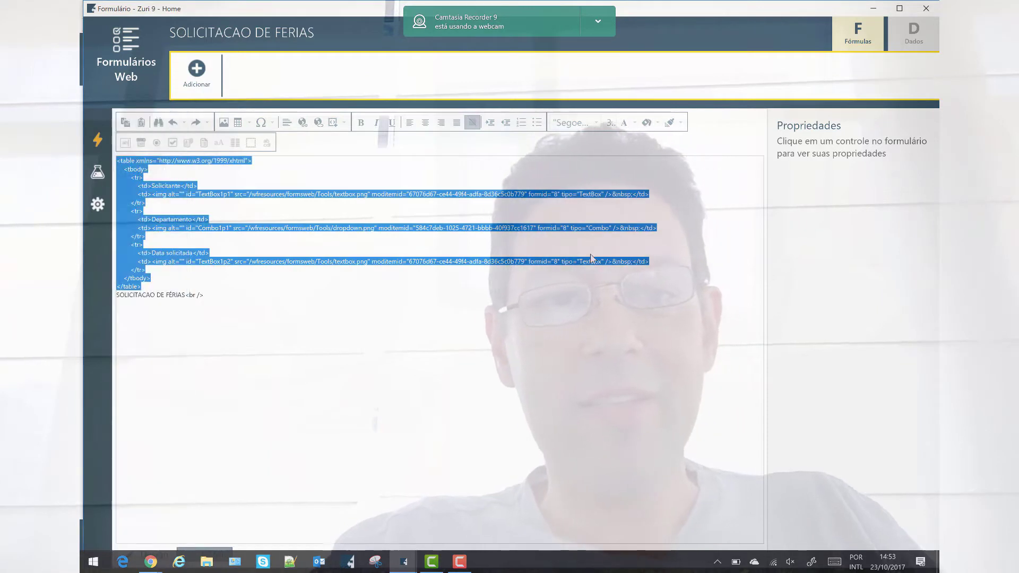
key("Delete")
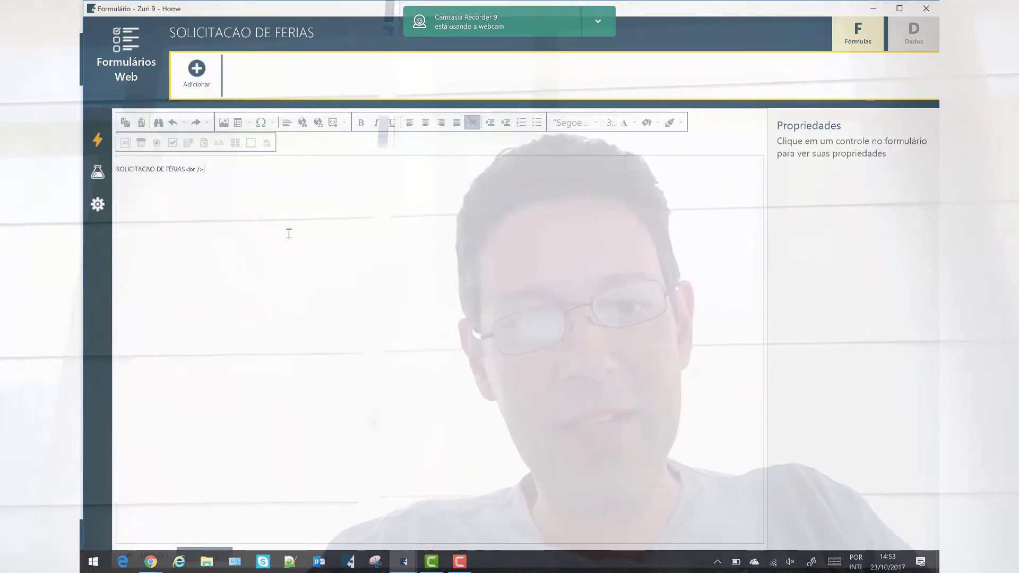
key("ctrl+z")
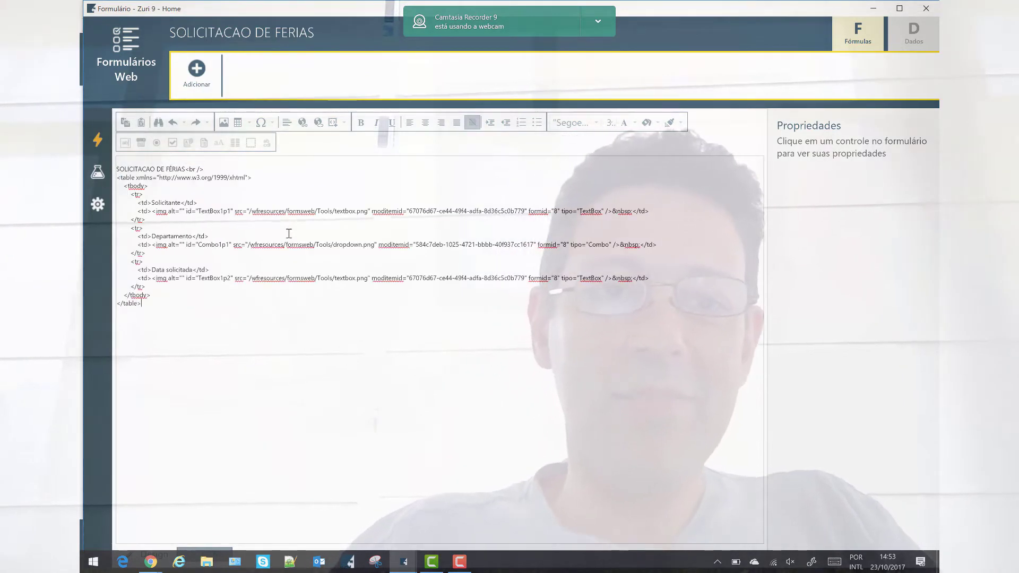
Centre the SOLICITACAO DE FÉRIAS heading in Design view and generate the form
left_click(161, 548)
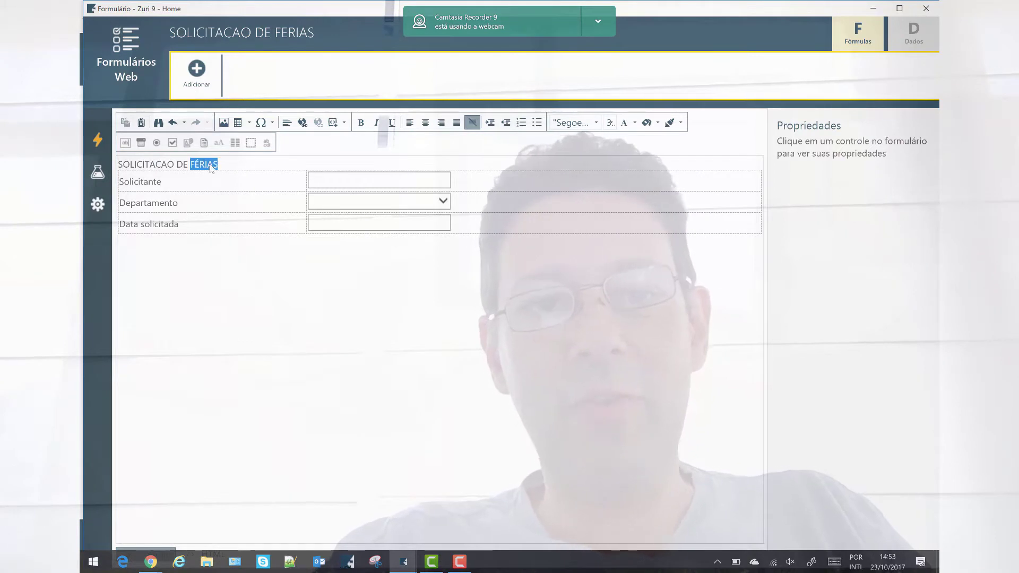
triple_click(191, 164)
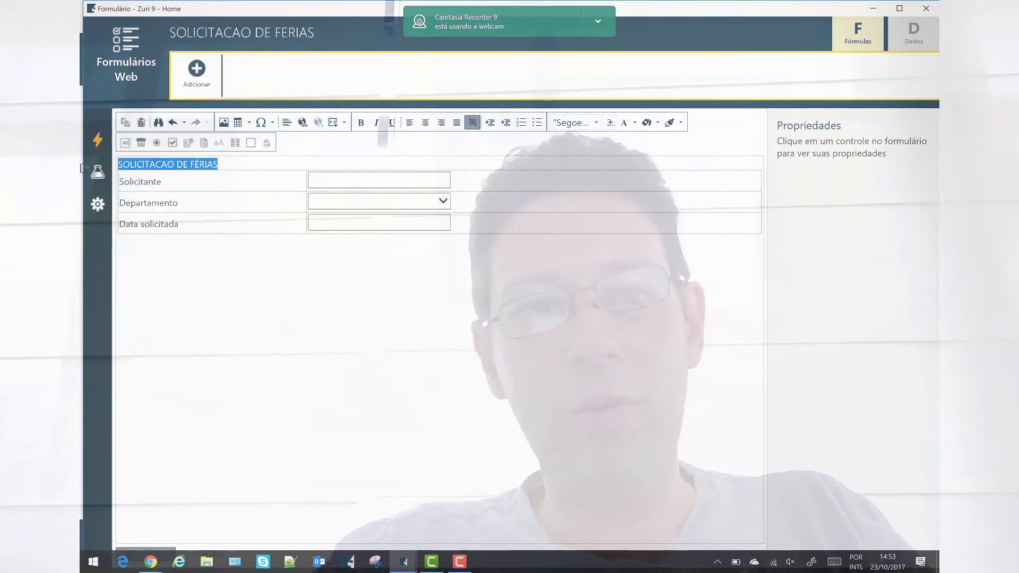
left_click(427, 123)
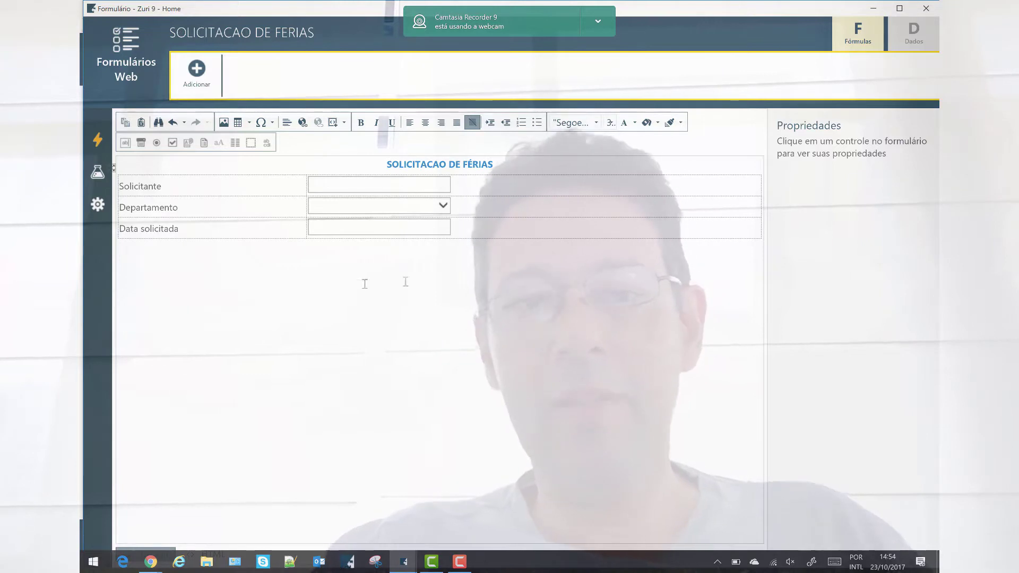
mouse_move(142, 149)
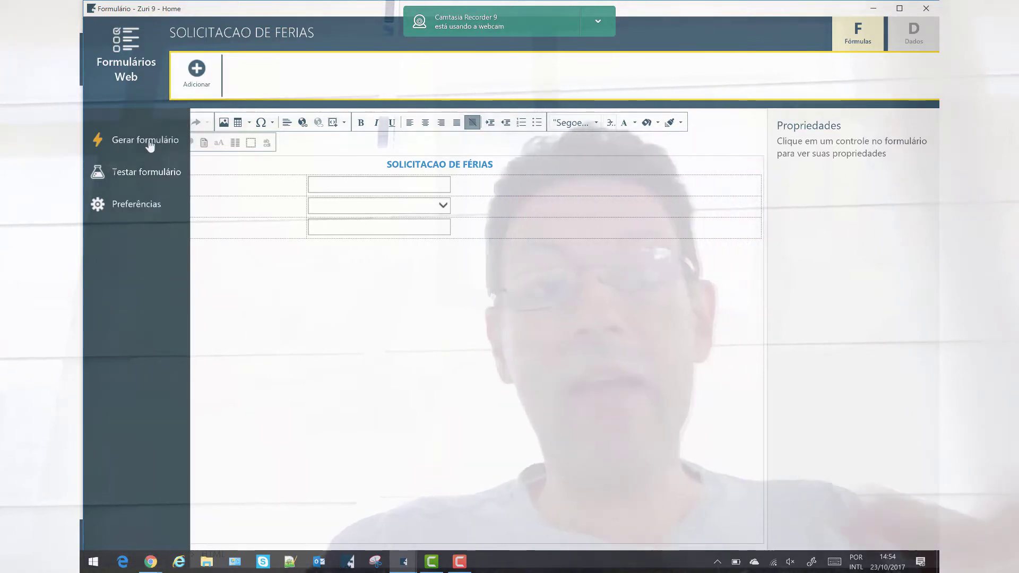
left_click(149, 144)
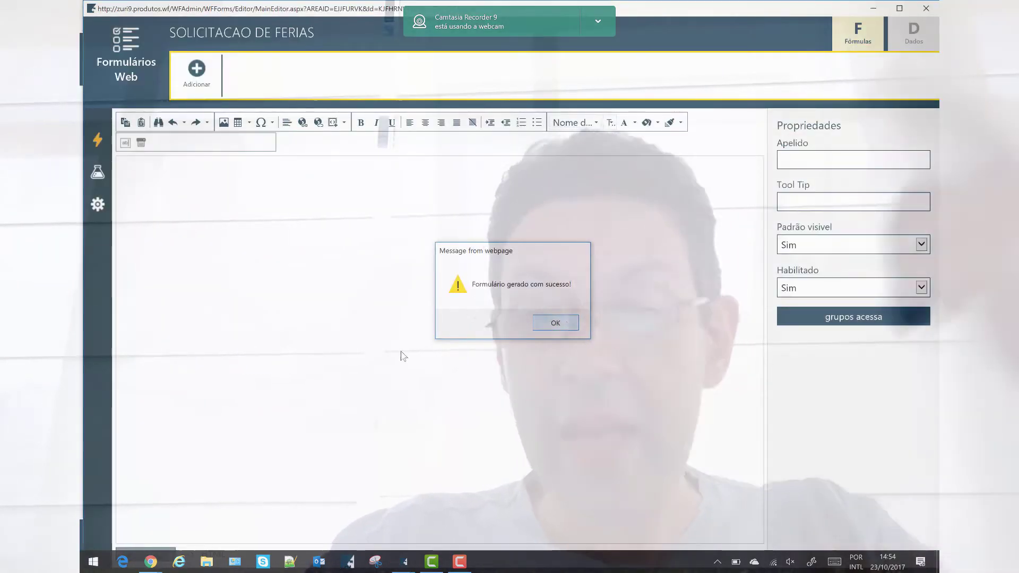
Confirm the generation message, test-preview the vacation request form, then close its editor
key("Return")
mouse_move(142, 181)
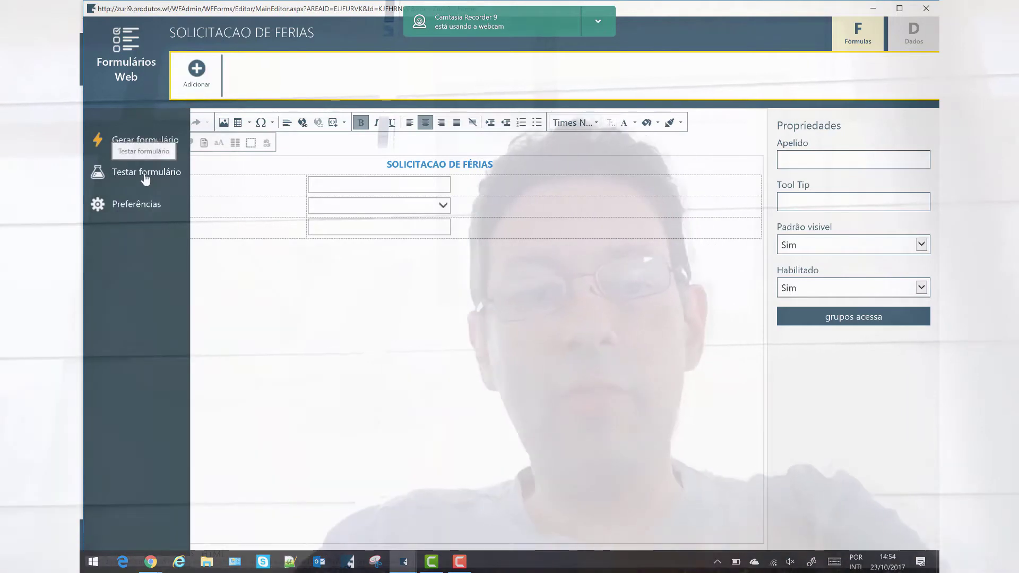
left_click(146, 177)
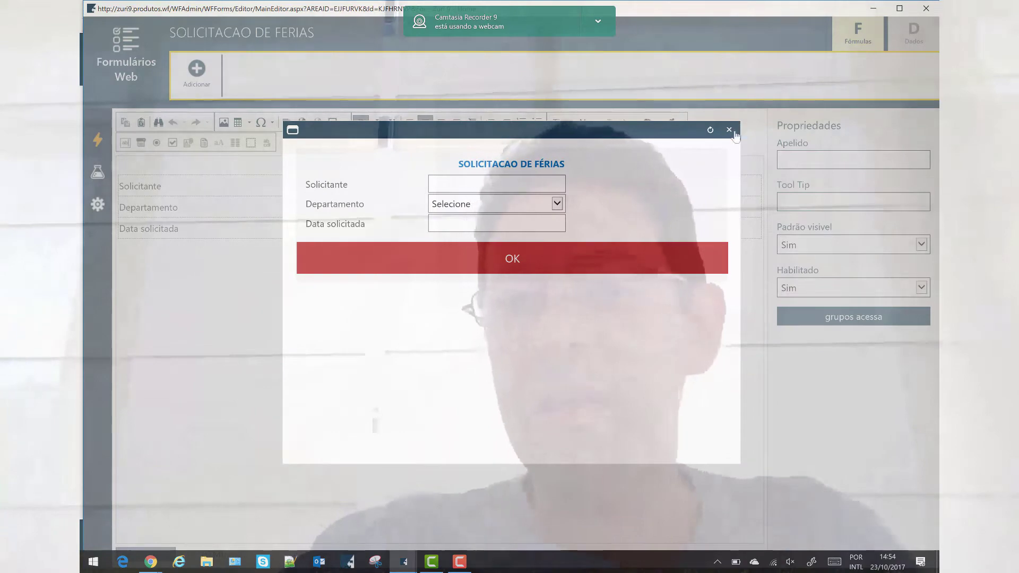
left_click(729, 130)
left_click(935, 7)
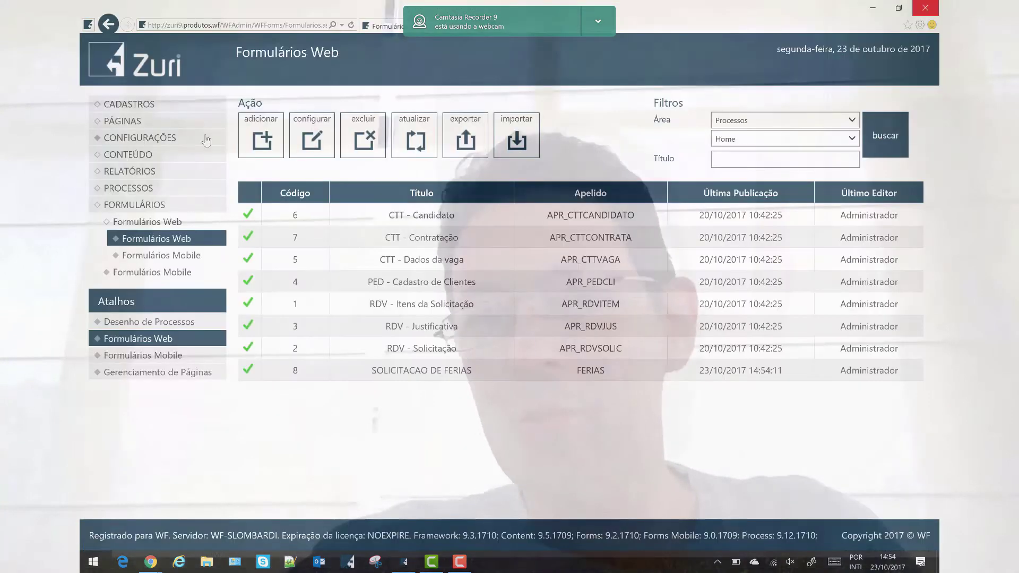
Set the site theme to WF and reopen the Solicitação de Férias process in the designer
left_click(131, 122)
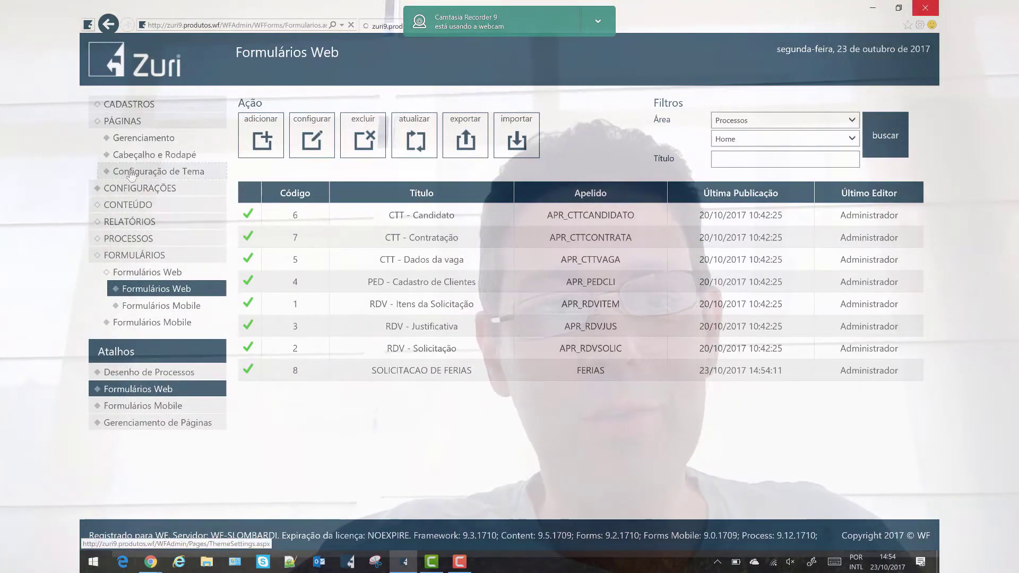
left_click(131, 173)
left_click(402, 235)
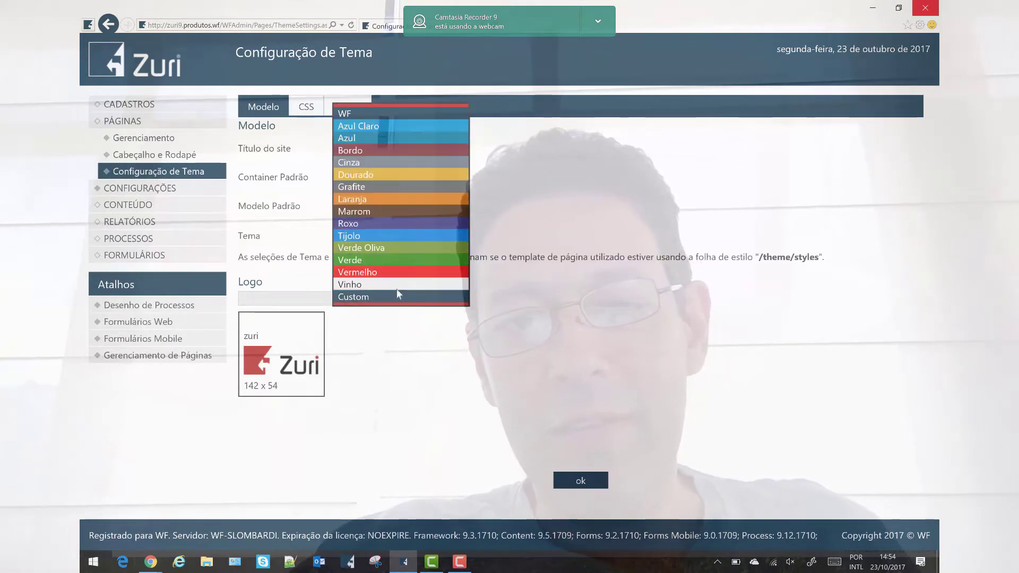
left_click(378, 115)
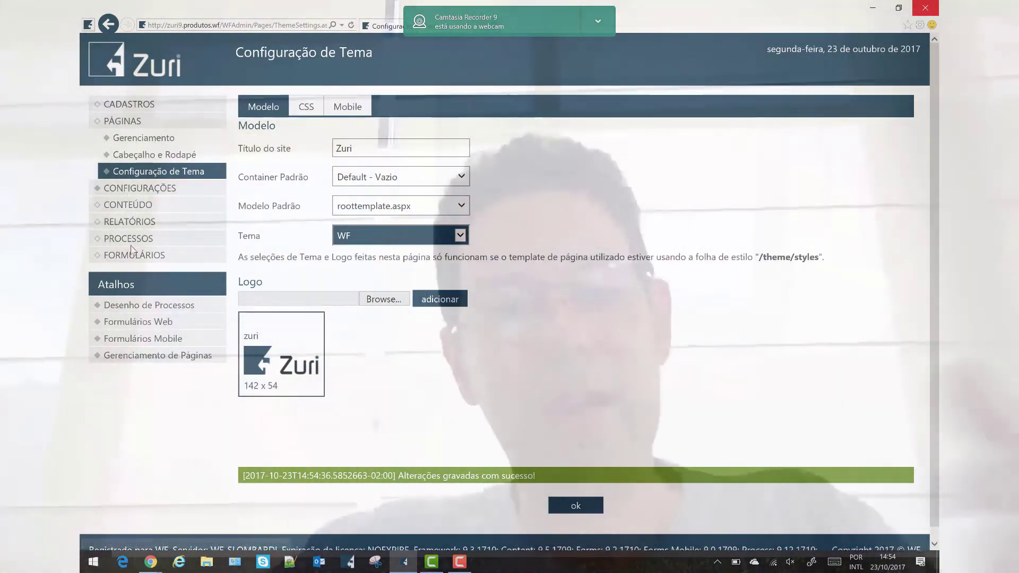
left_click(137, 311)
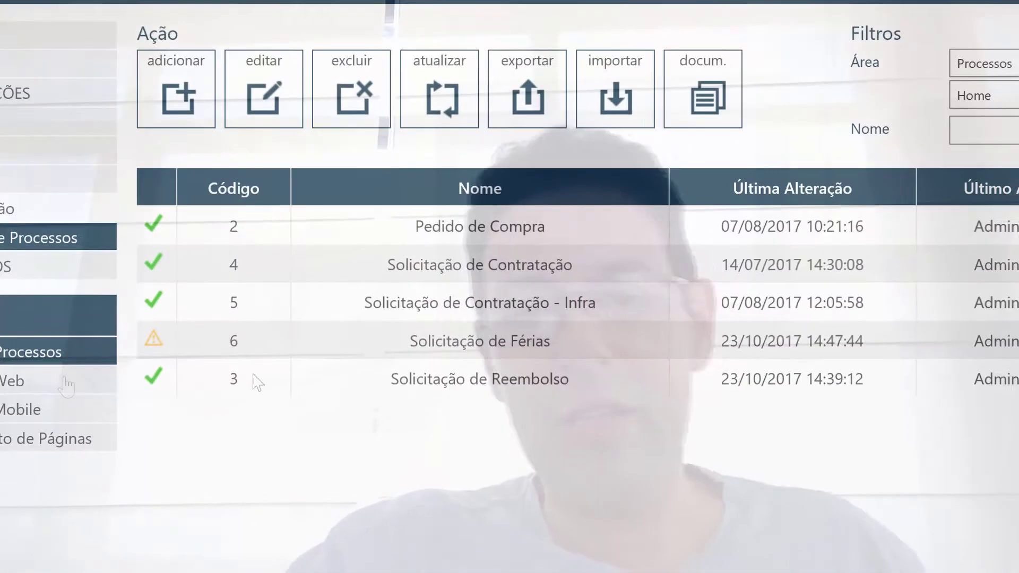
double_click(543, 345)
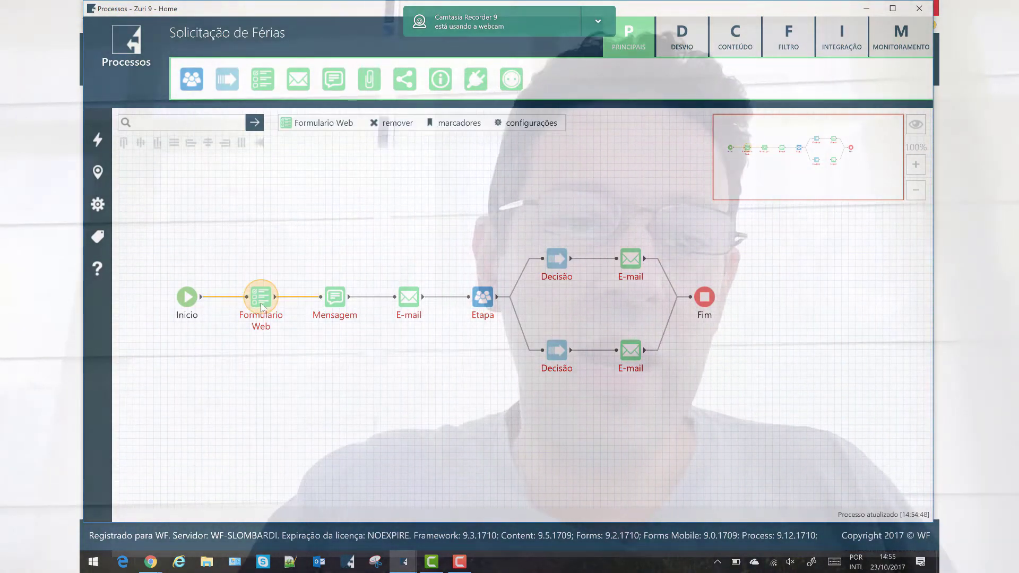
Choose SOLICITACAO DE FERIAS as the Formulário in the Formulario Web step's settings
double_click(261, 307)
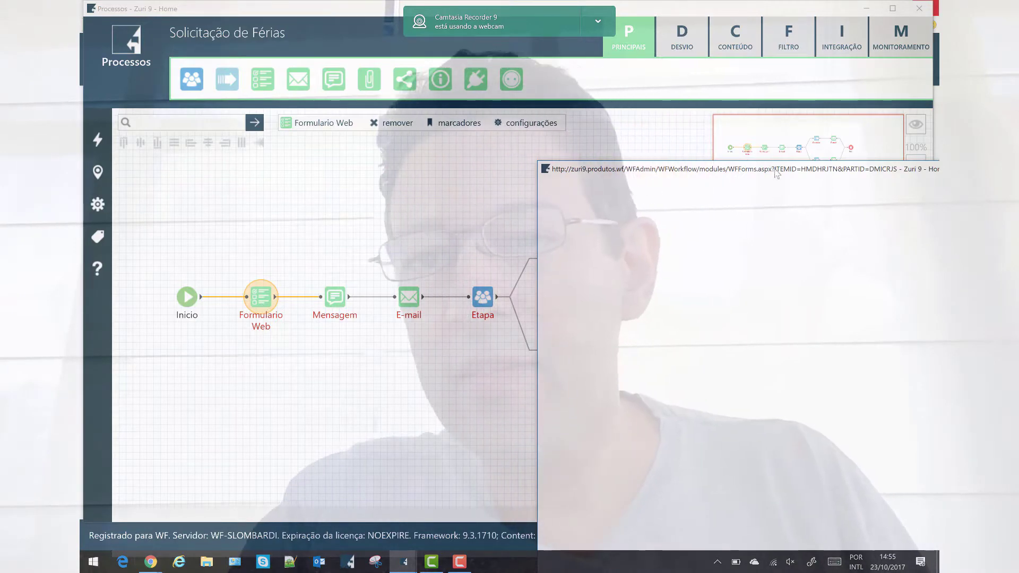
left_click_drag(775, 173, 442, 51)
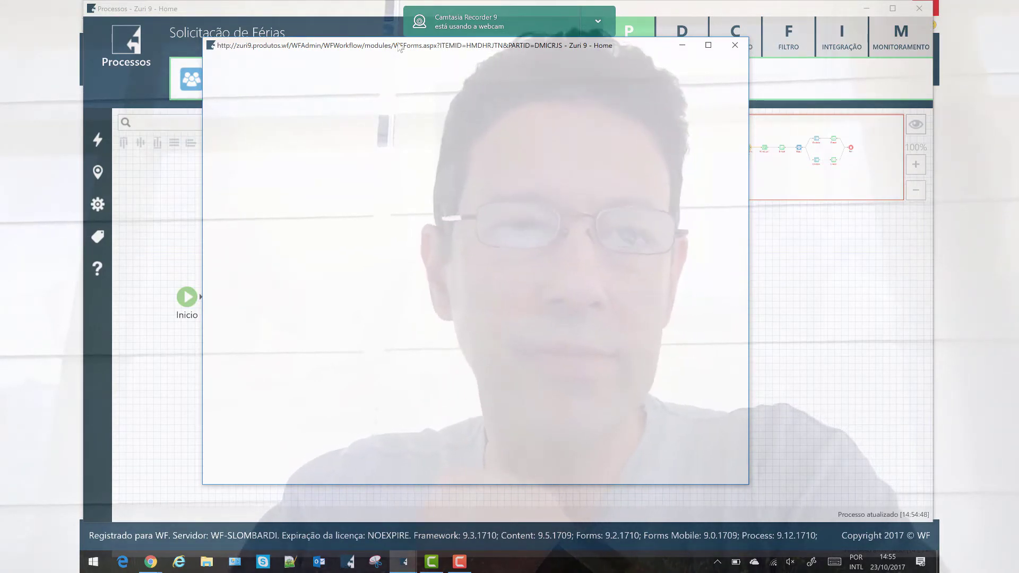
left_click_drag(399, 48, 456, 56)
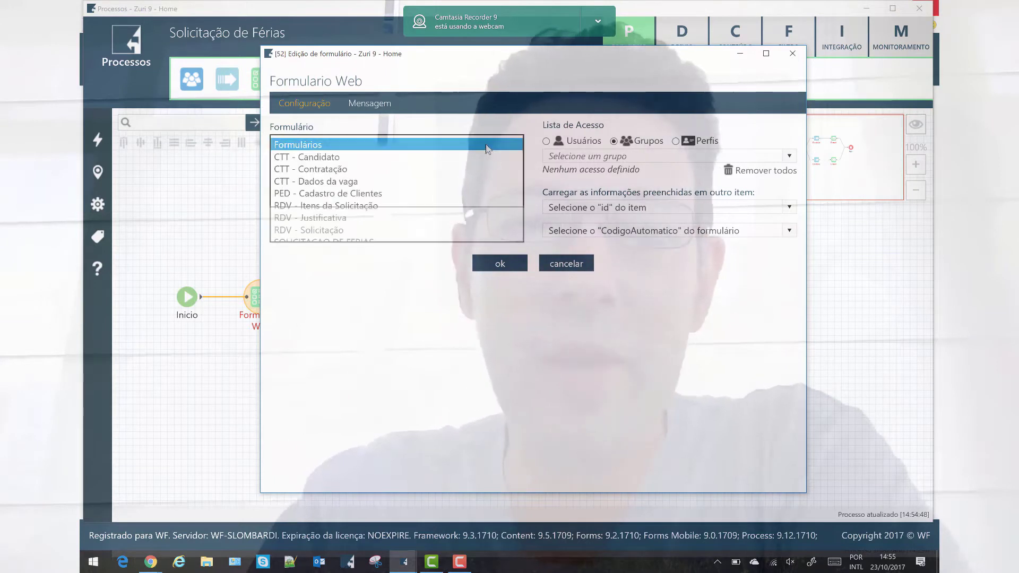
left_click(359, 243)
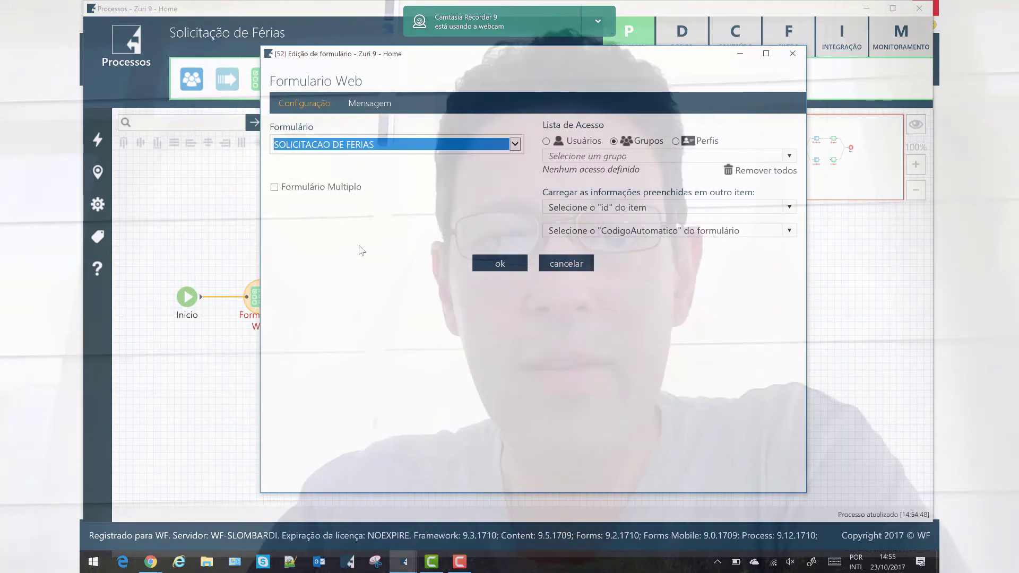
left_click(503, 264)
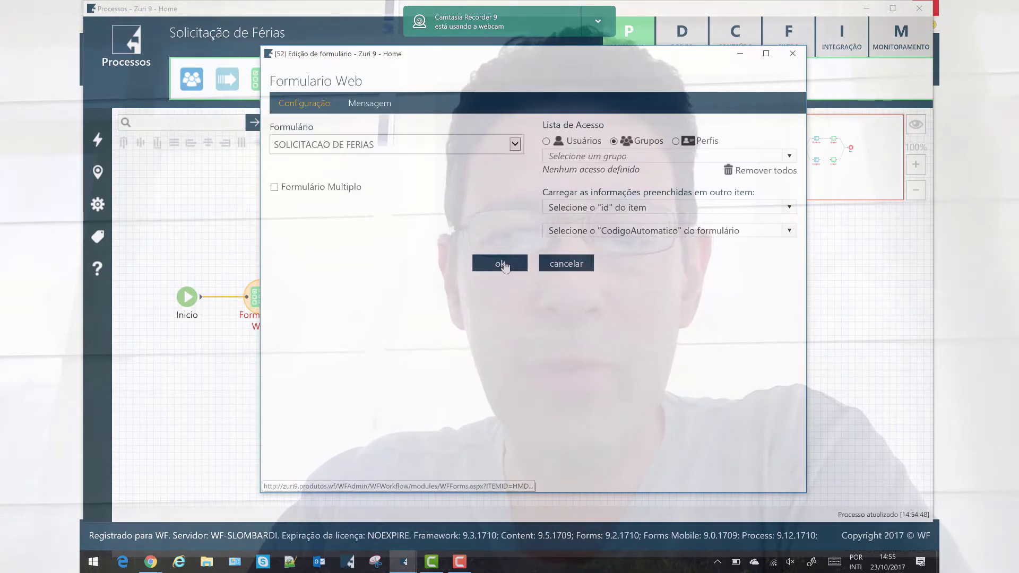
left_click(503, 263)
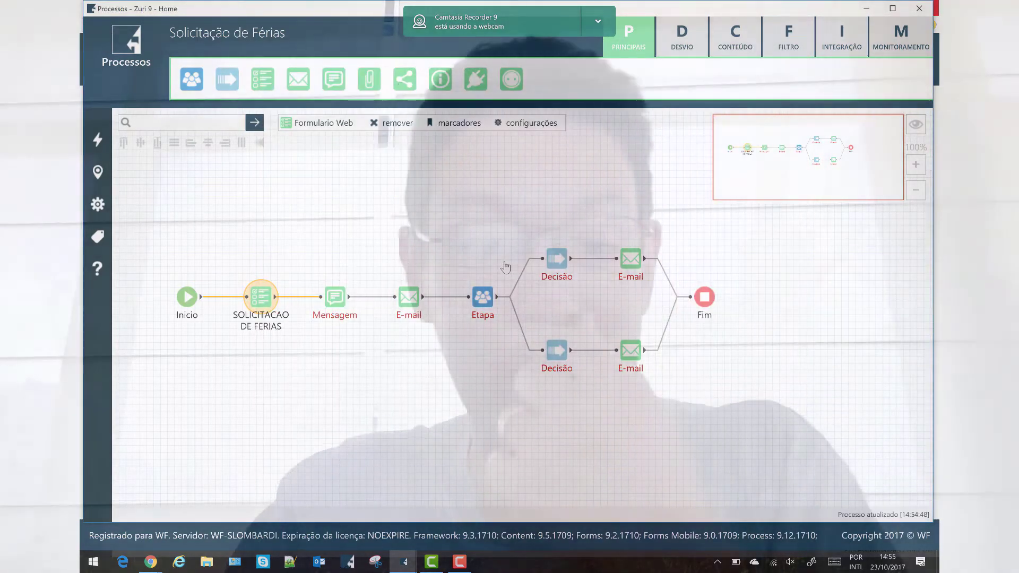
Tick Executar automaticamente in the Inicio step's settings and save them
double_click(184, 300)
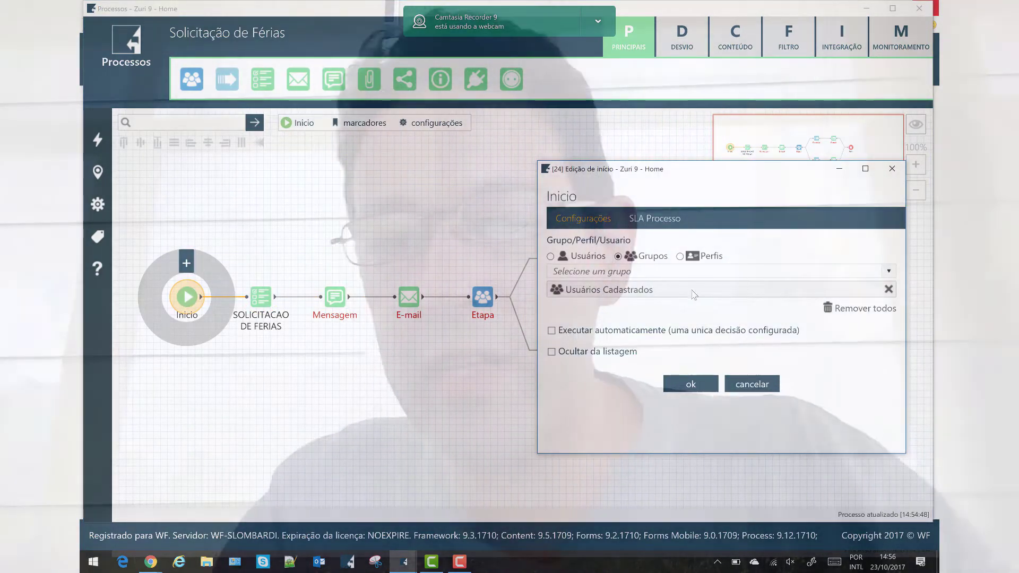
left_click(692, 331)
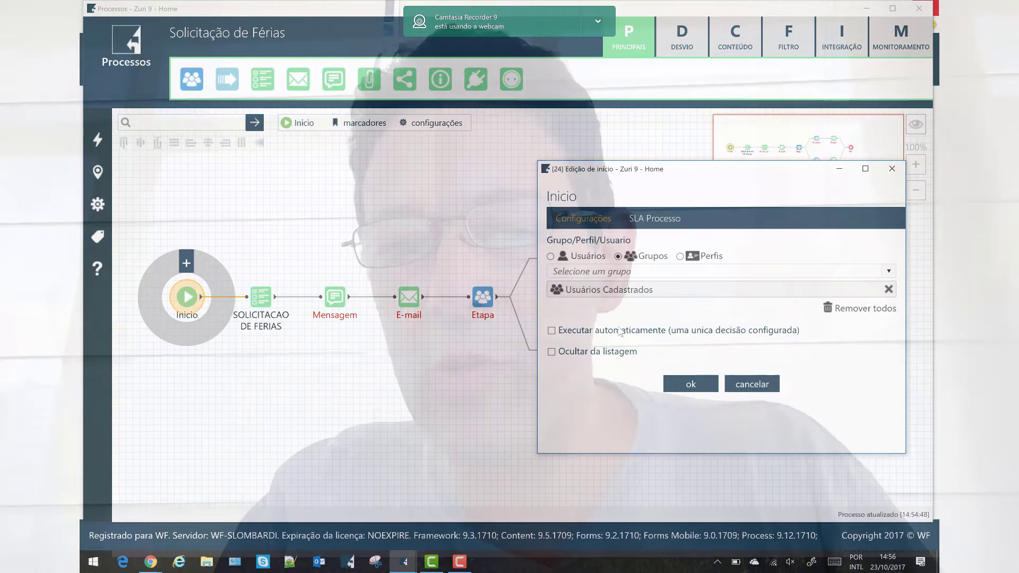
left_click(679, 390)
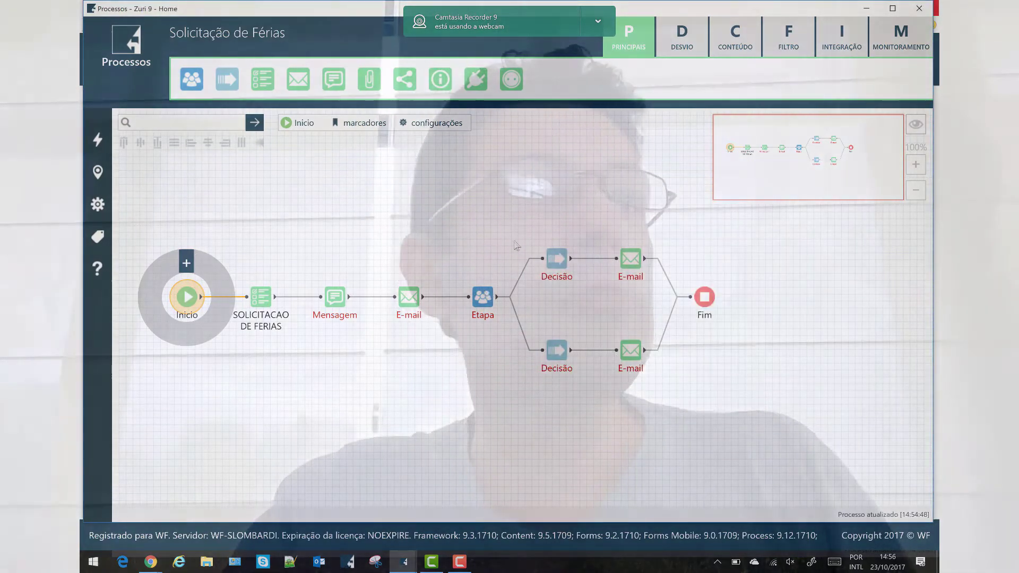
left_click(269, 298)
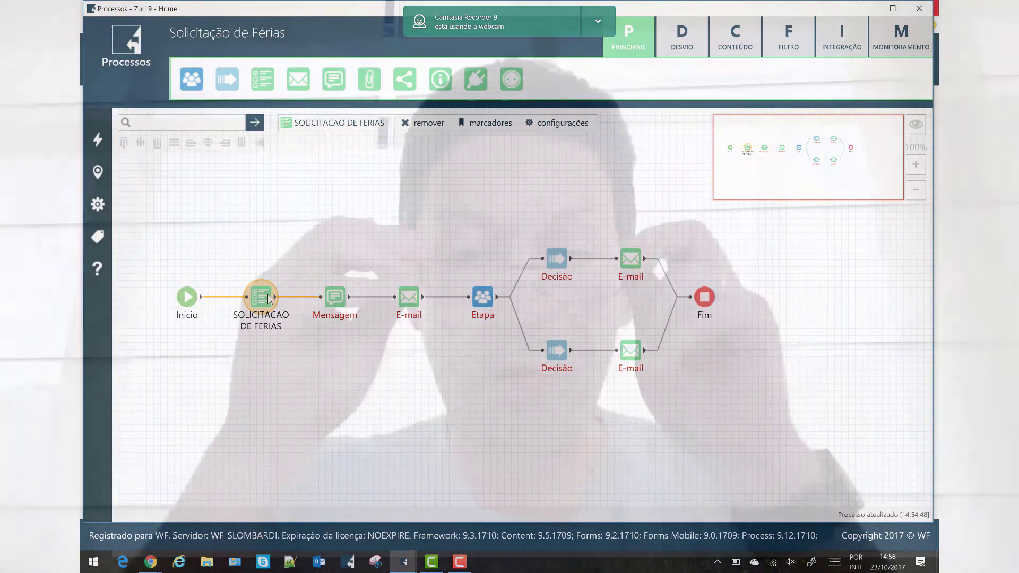
Open the process's context variables and view the Data Atual expression
mouse_move(100, 239)
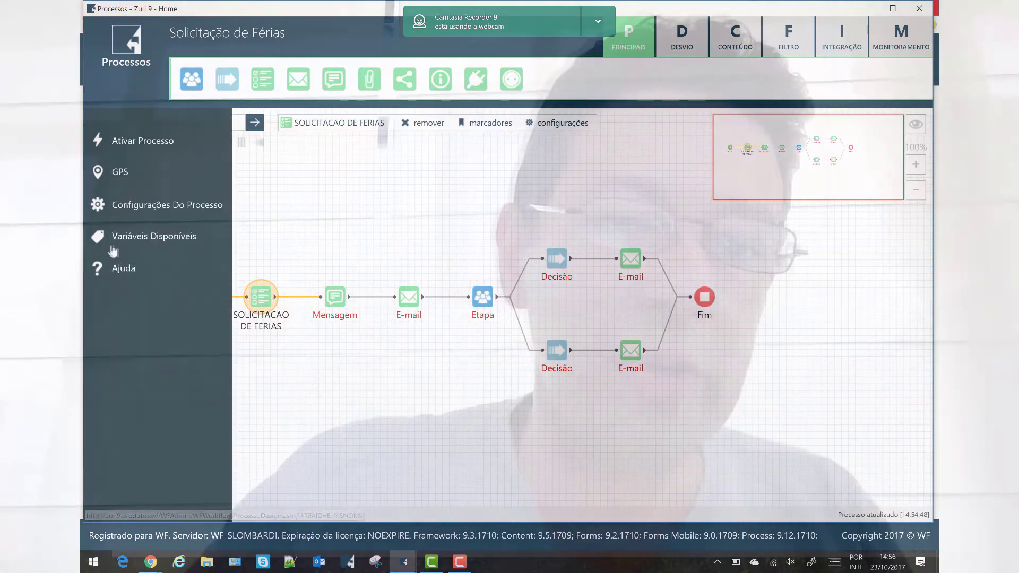
left_click(147, 245)
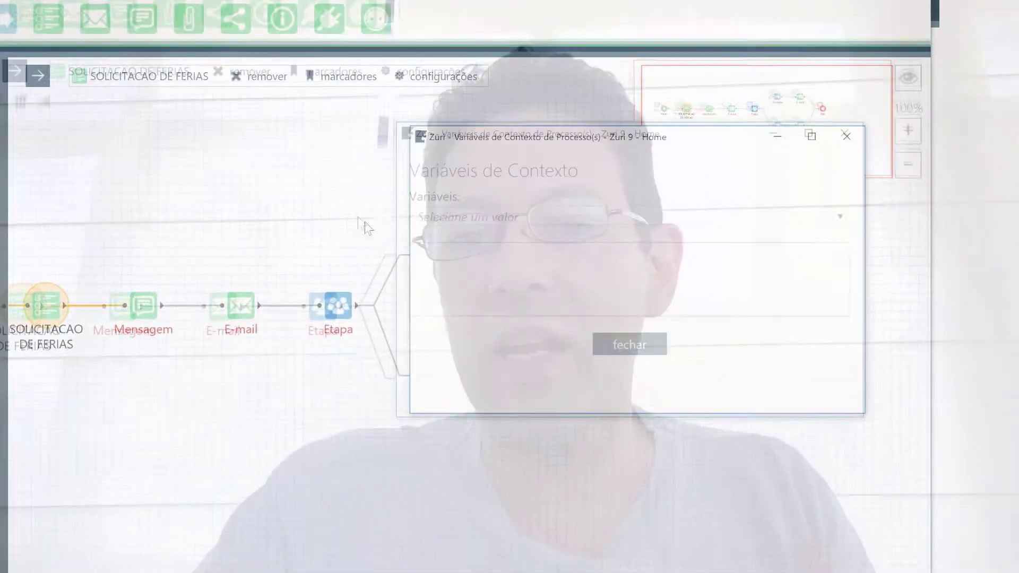
left_click(505, 205)
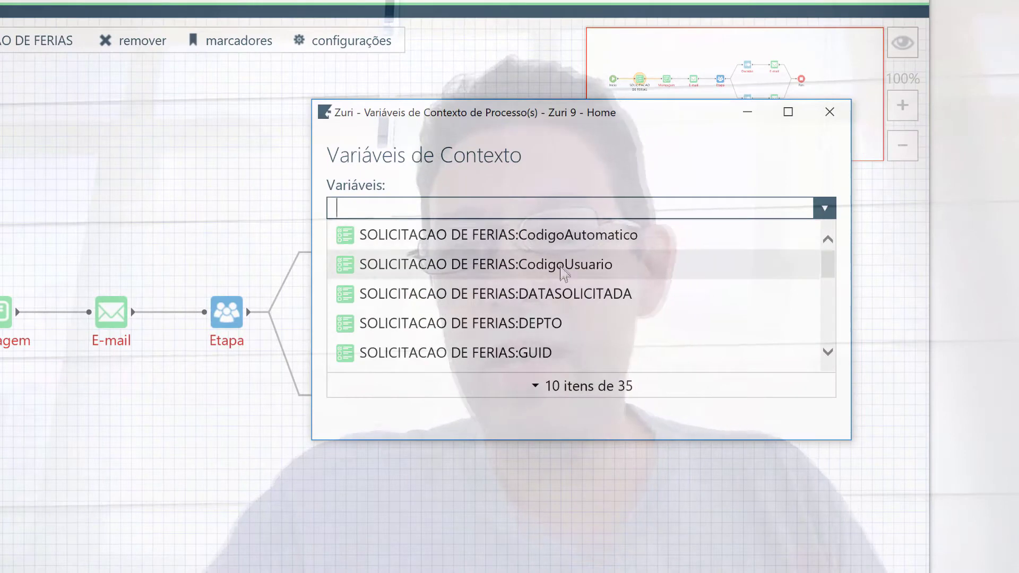
scroll(560, 267, "down", 1)
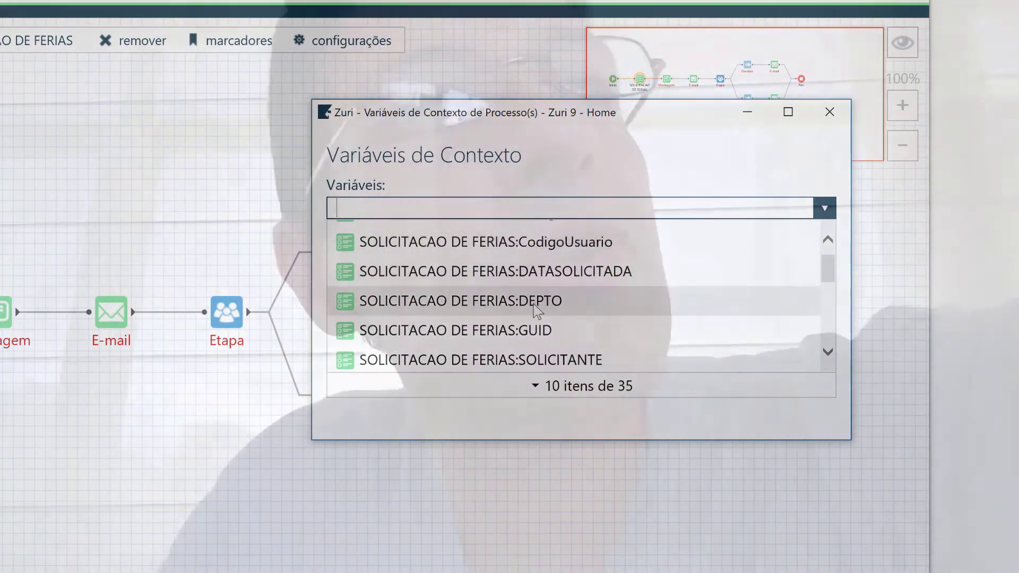
scroll(538, 309, "down", 2)
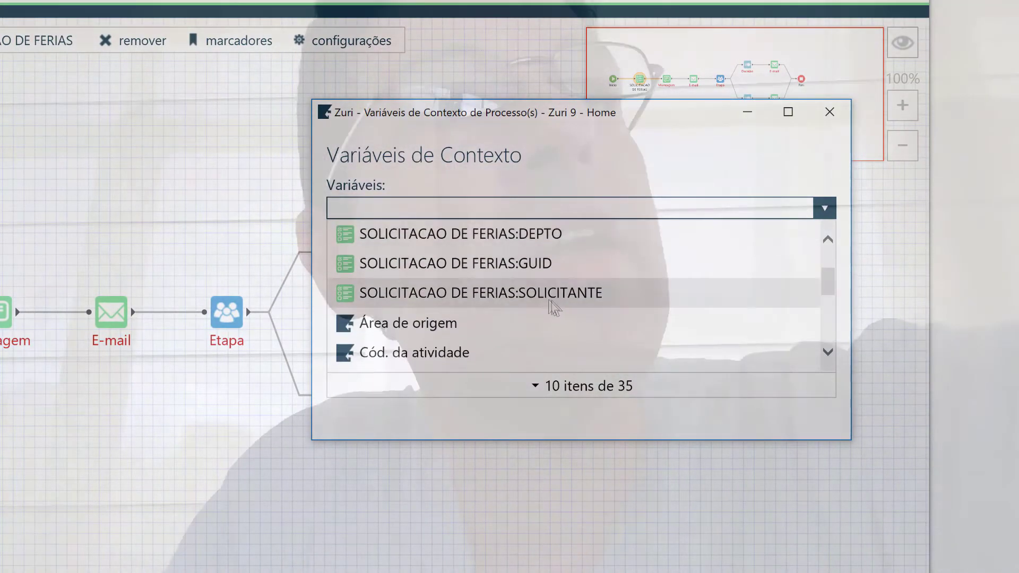
scroll(537, 323, "down", 4)
scroll(536, 318, "down", 5)
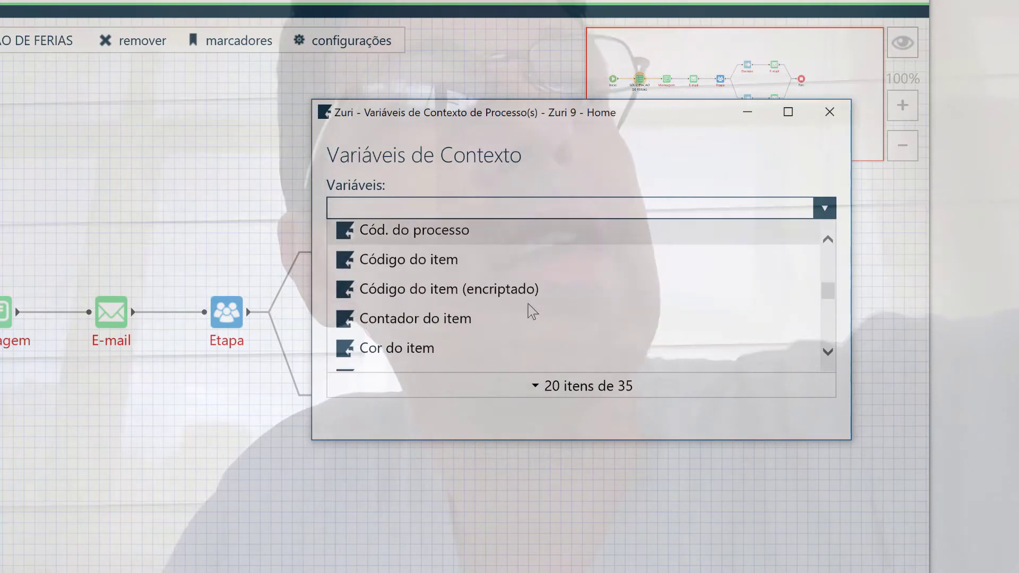
scroll(525, 300, "down", 3)
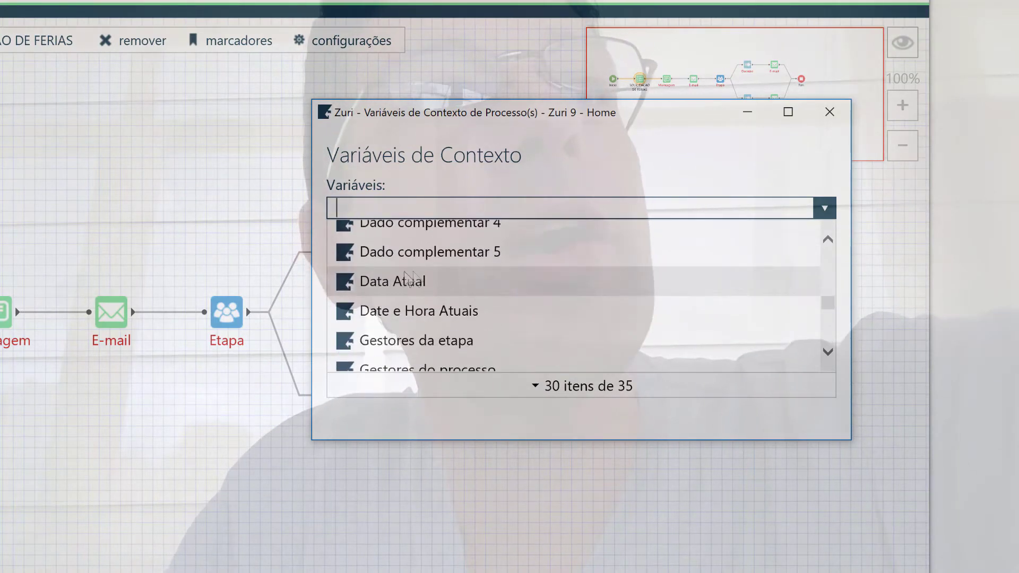
left_click(387, 282)
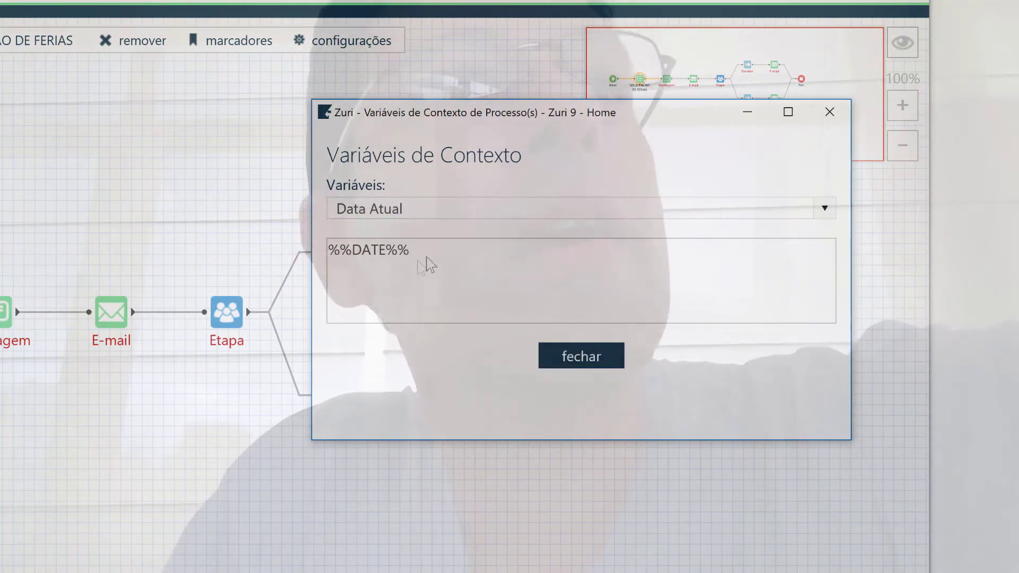
Clear the variable search and view the DEPTO field's expression
left_click(471, 208)
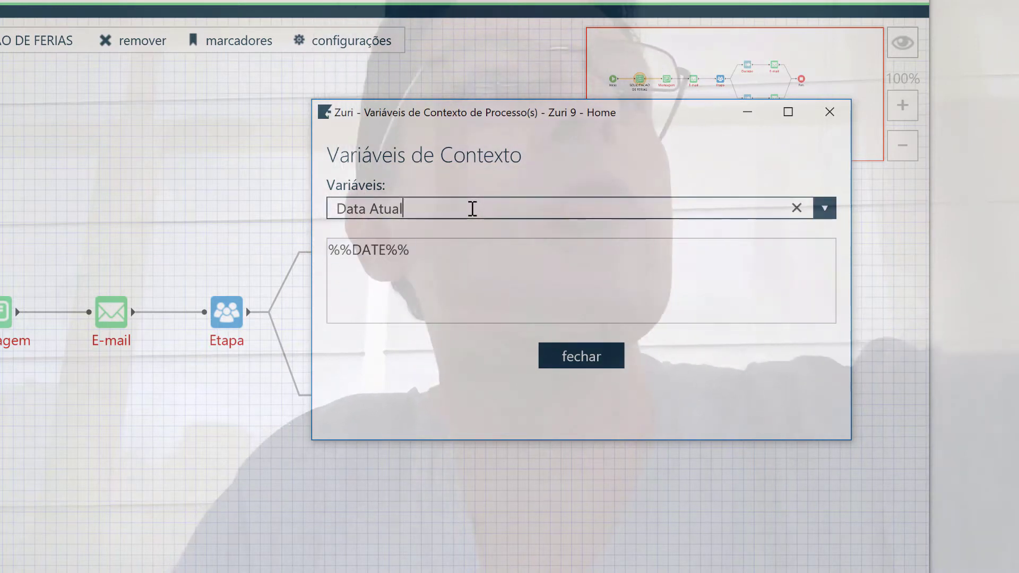
key("BackSpace")
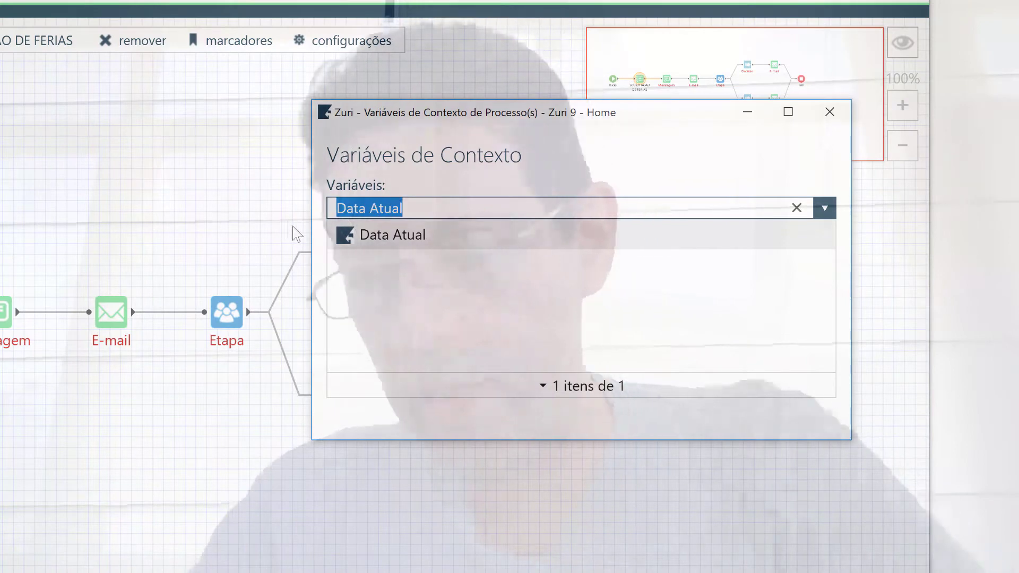
key("BackSpace")
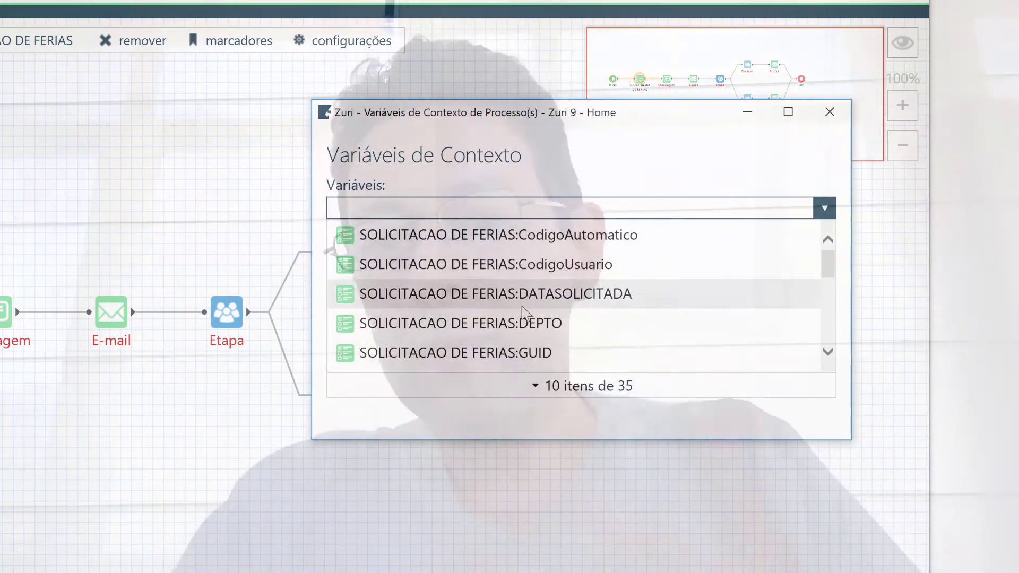
scroll(523, 312, "down", 1)
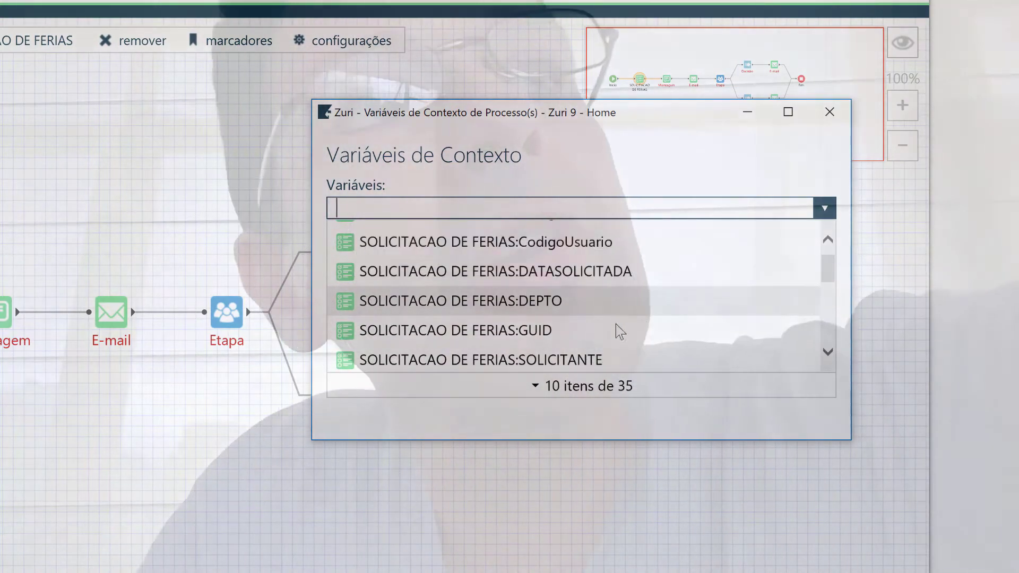
scroll(616, 325, "down", 1)
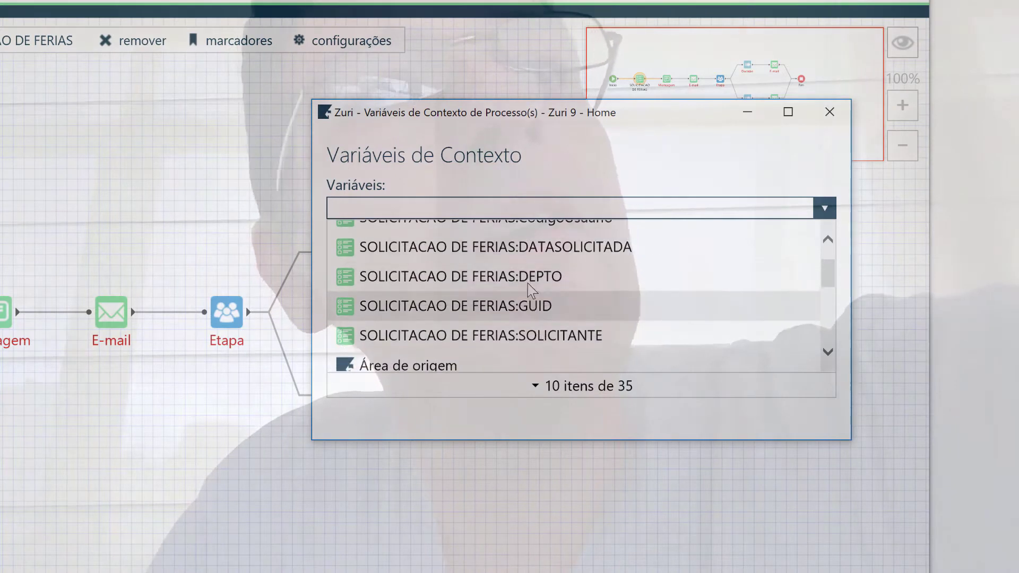
scroll(529, 291, "up", 1)
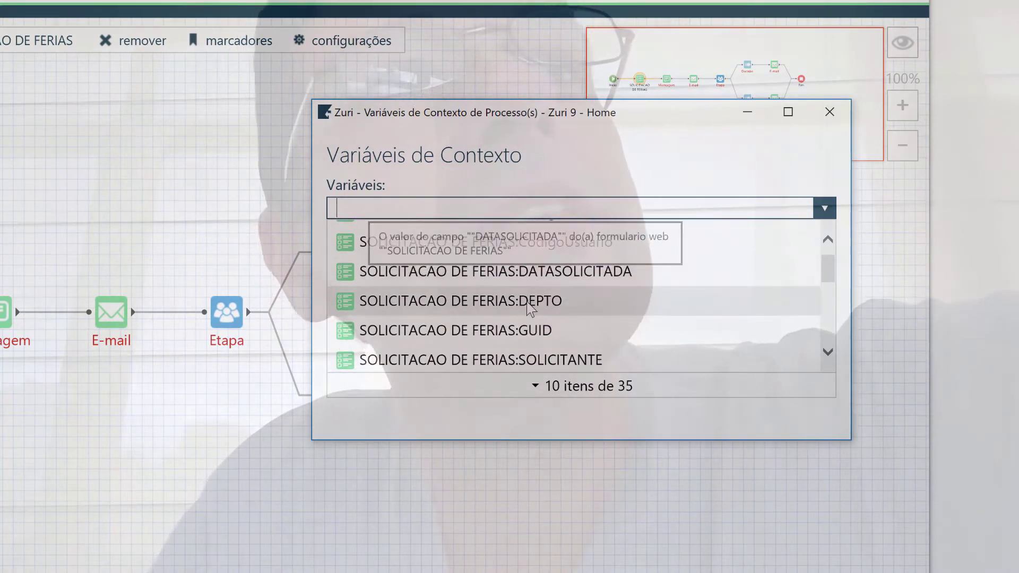
left_click(528, 305)
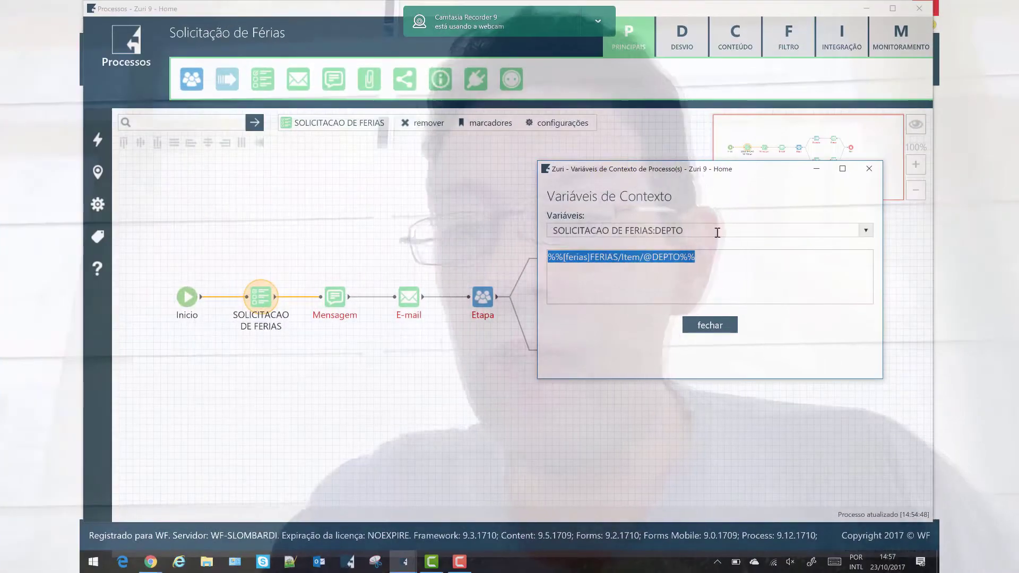
View the DATASOLICITADA expression, then close the context variables
left_click(717, 233)
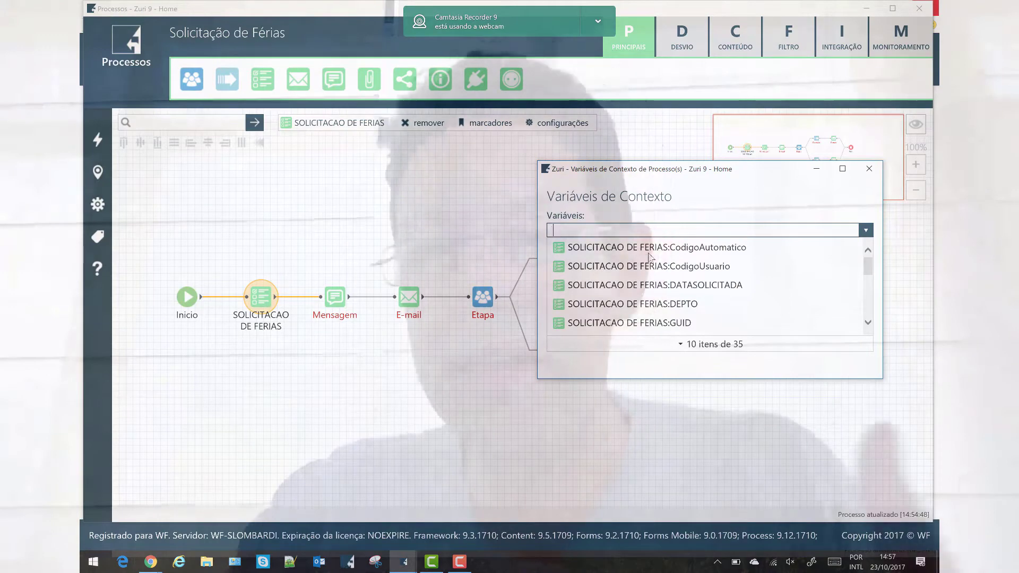
left_click(664, 287)
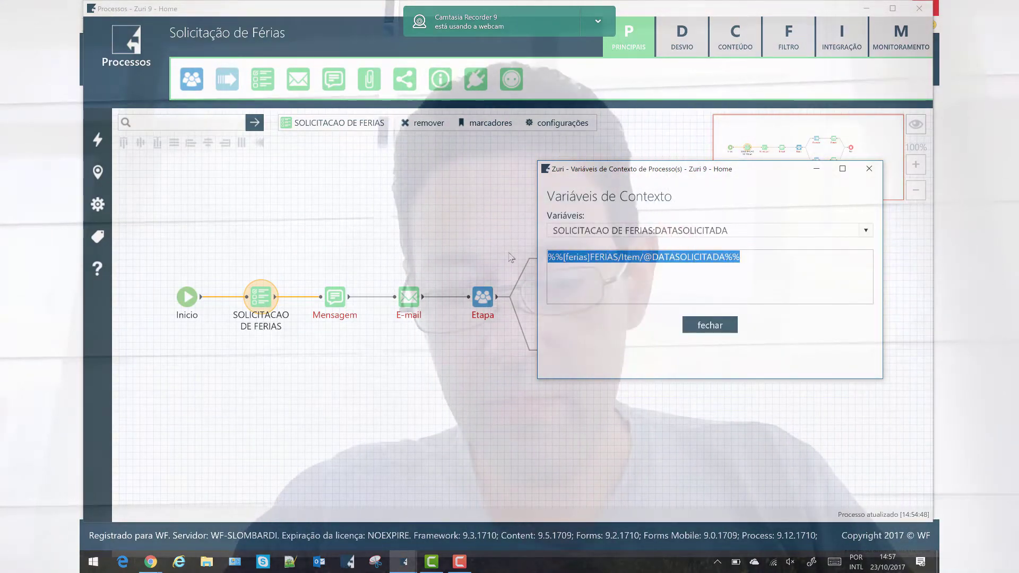
left_click(859, 172)
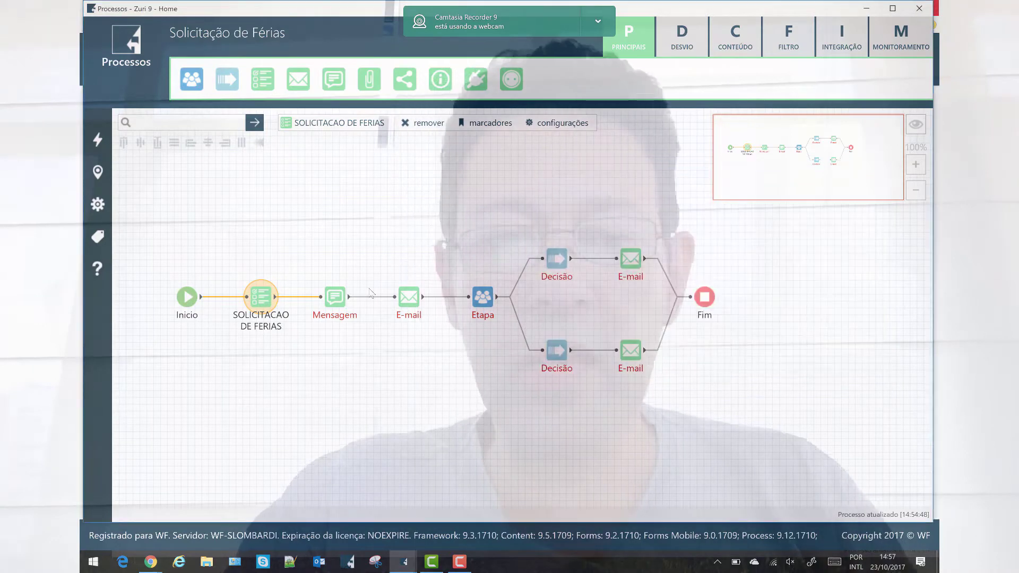
Write the Confirmacao receipt message with the pasted DATASOLICITADA date in bold, and save
double_click(340, 294)
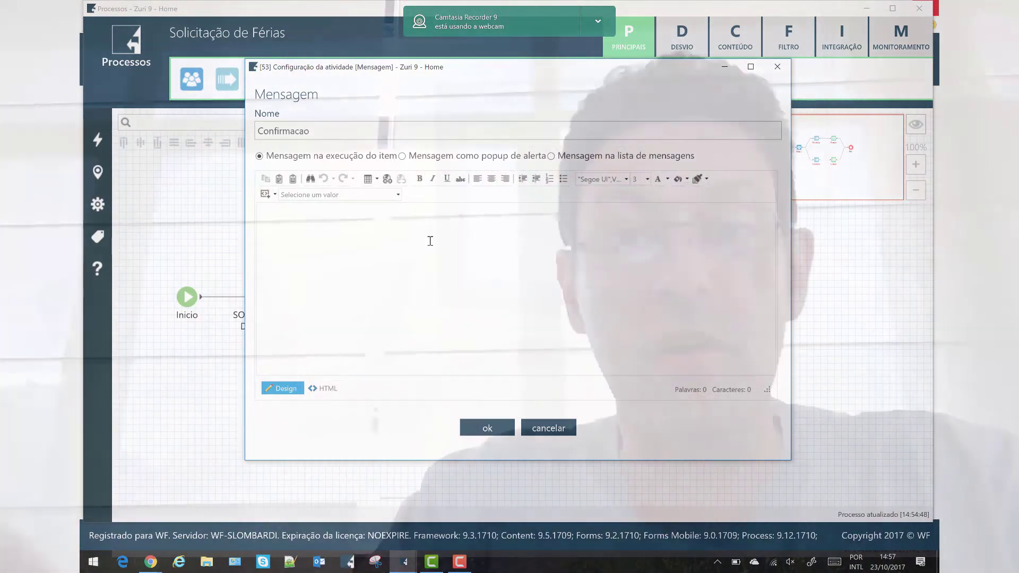
type("C")
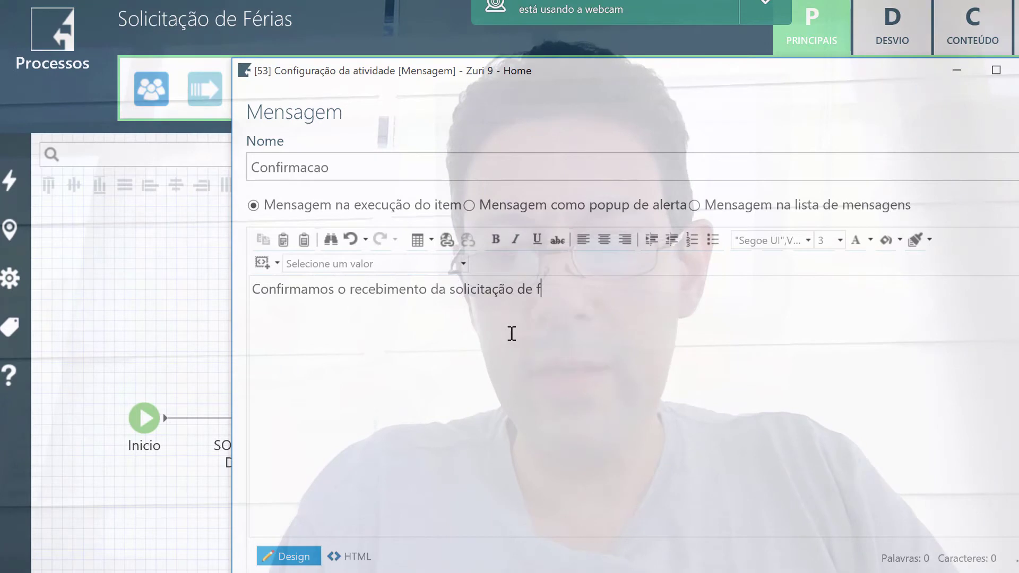
type("a a ")
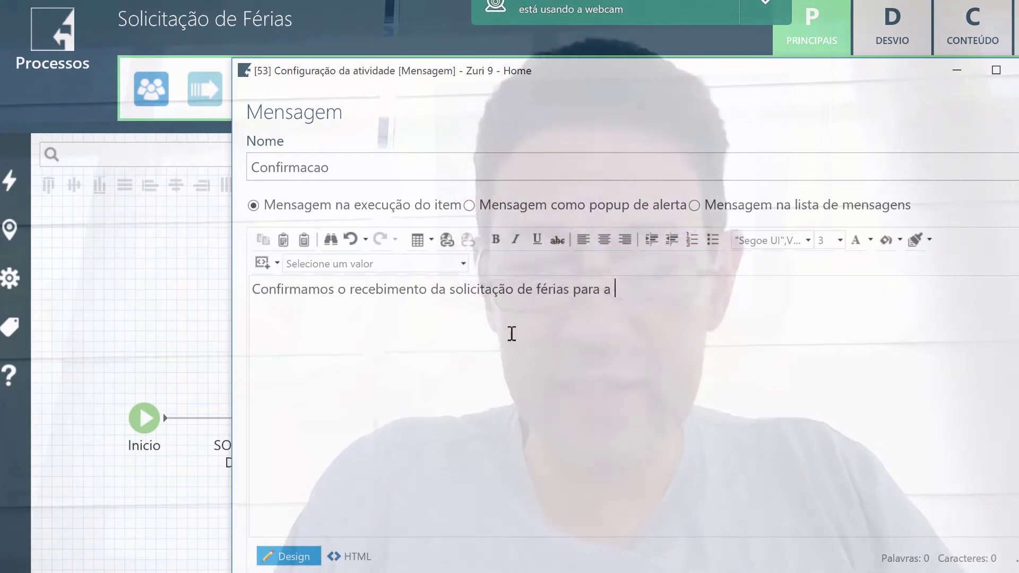
type("data")
type("%%[ferias]FERIAS/Item/@DATASOLICITADA%%")
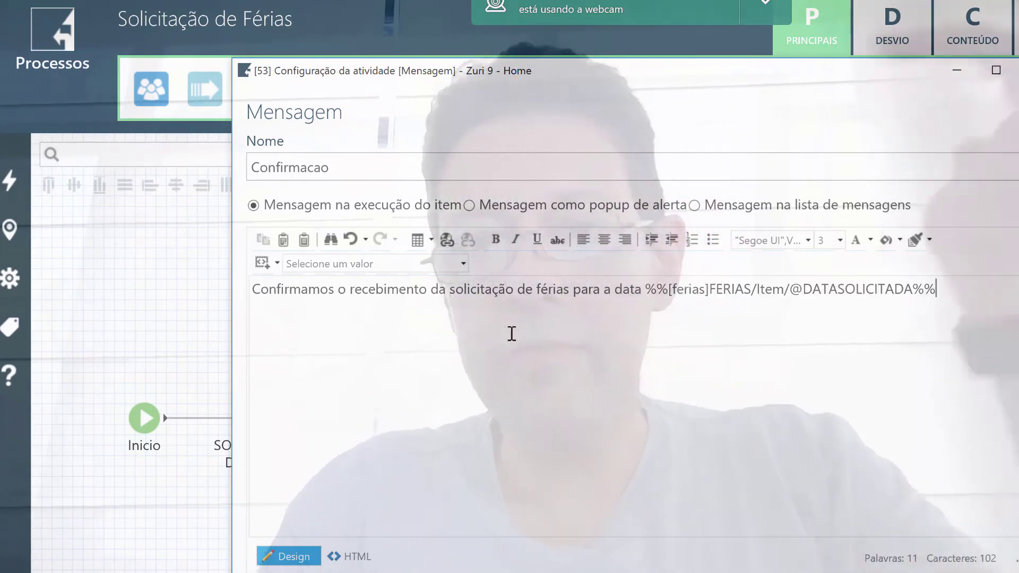
type(".")
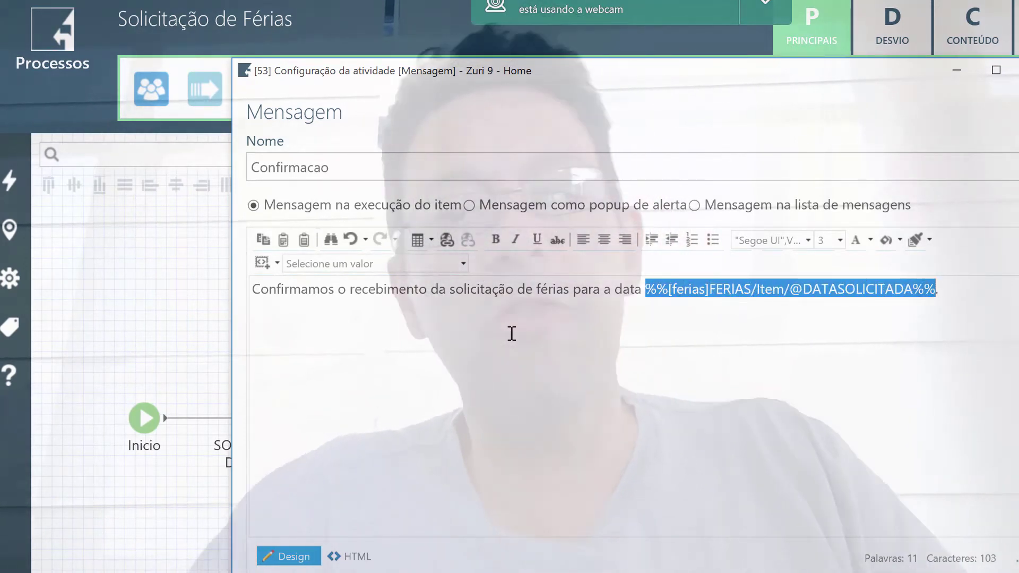
left_click(495, 240)
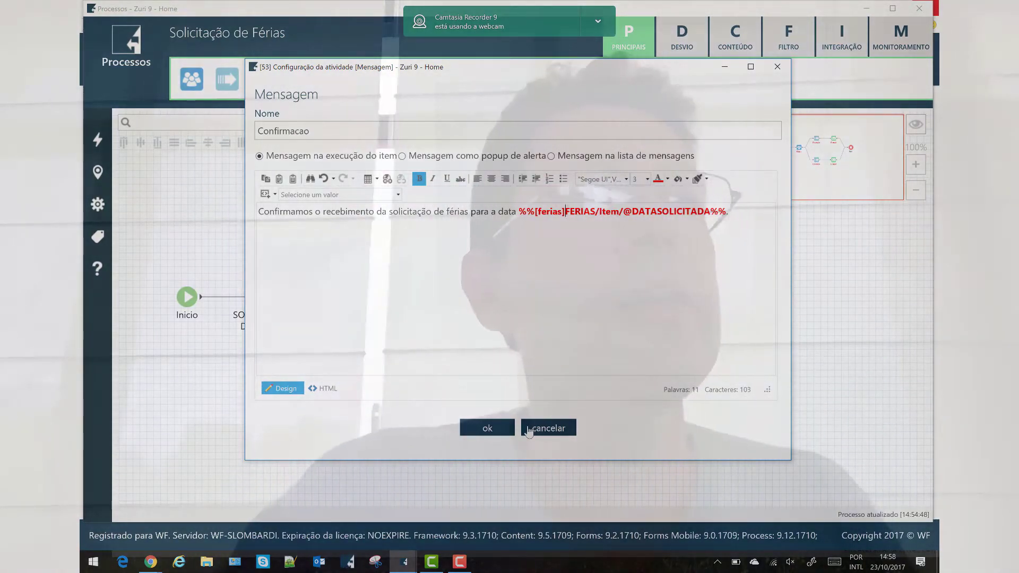
left_click(503, 429)
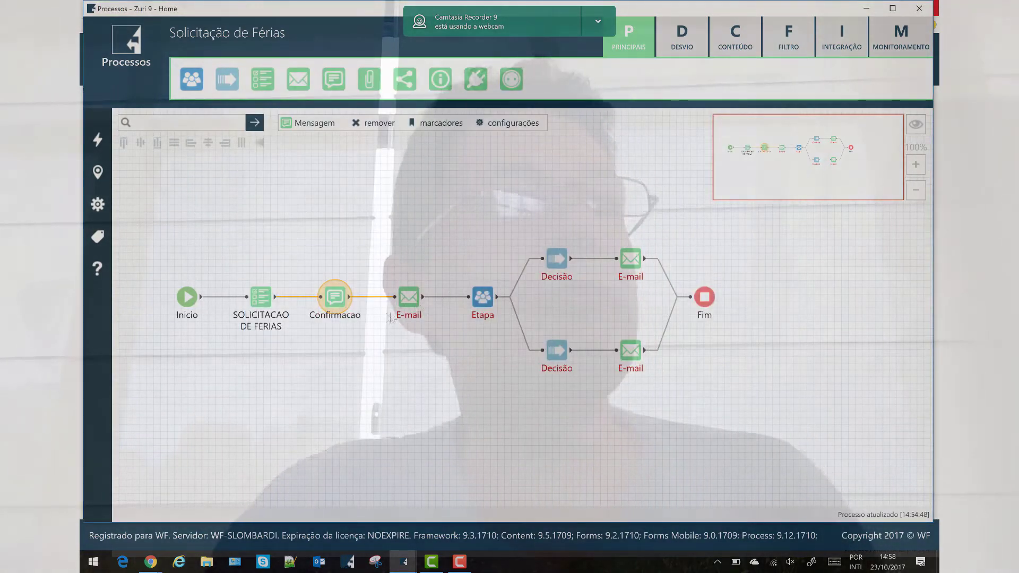
Reopen the Confirmacao step to review its text, then close it unchanged
double_click(334, 301)
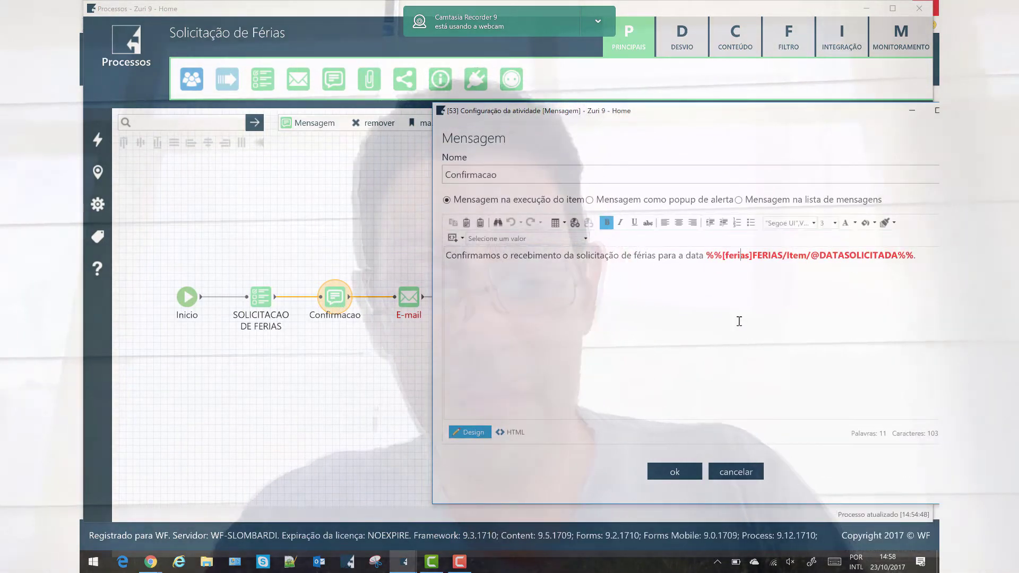
key("ctrl+a")
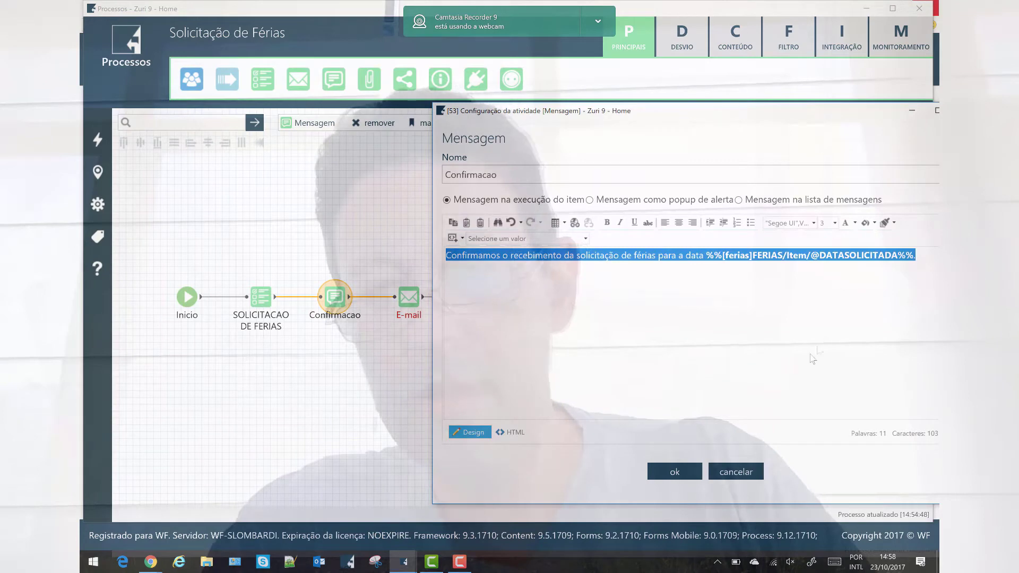
left_click(736, 472)
left_click(413, 300)
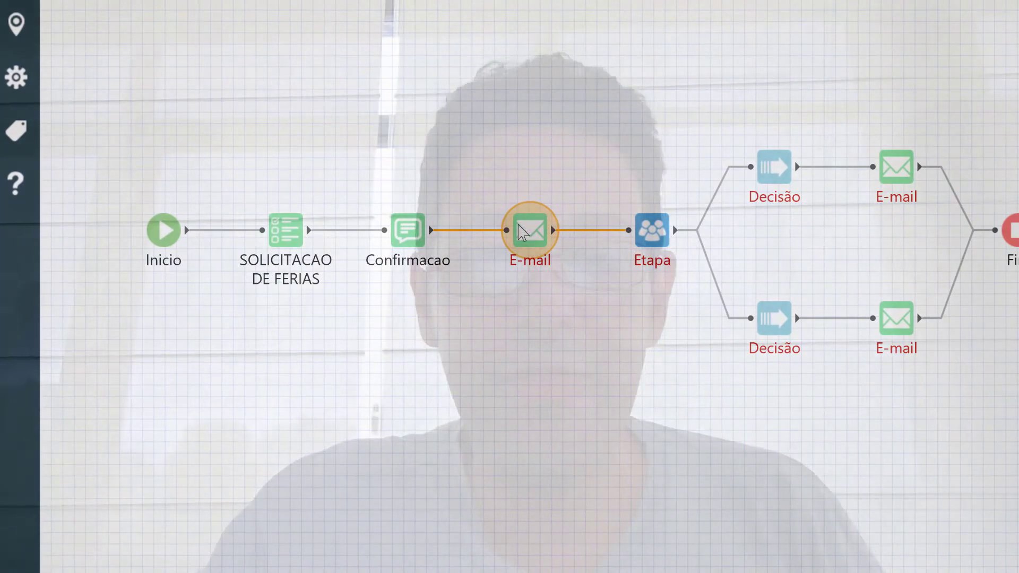
Open the confirmation e-mail step and set Solicitante as its recipient
double_click(523, 232)
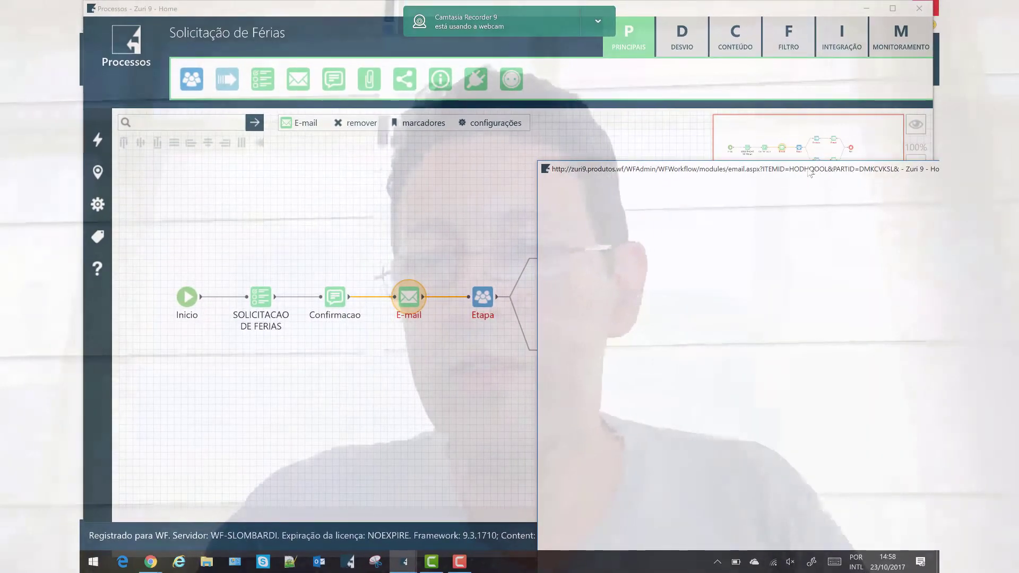
left_click_drag(809, 171, 585, 65)
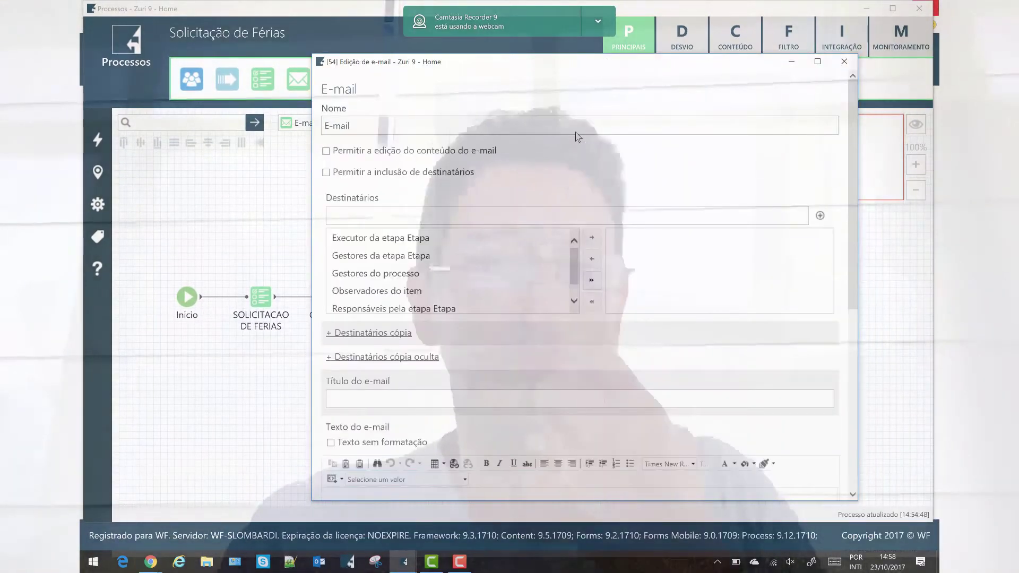
scroll(547, 308, "down", 1)
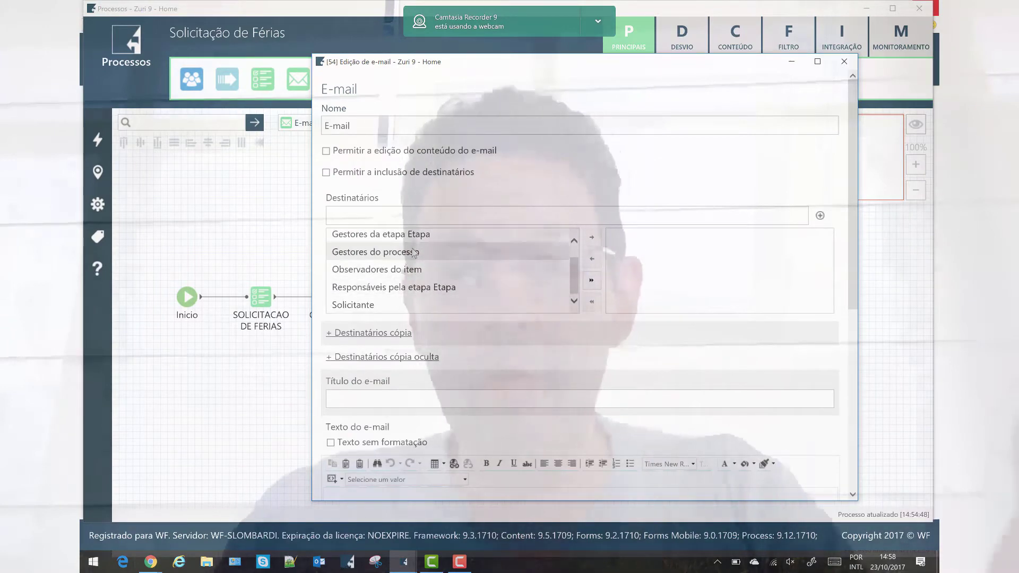
scroll(420, 245, "down", 5)
scroll(425, 198, "up", 6)
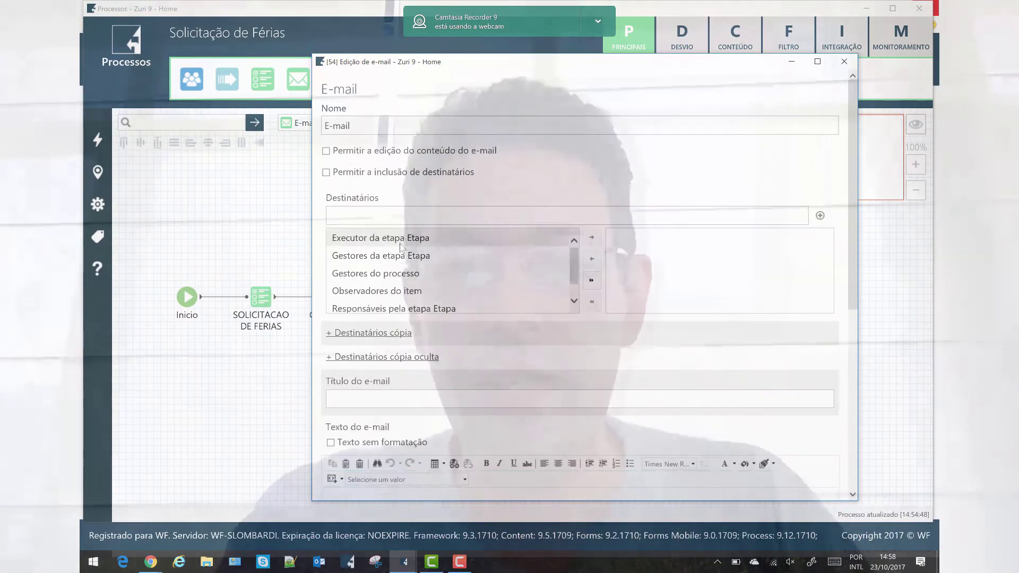
left_click(373, 304)
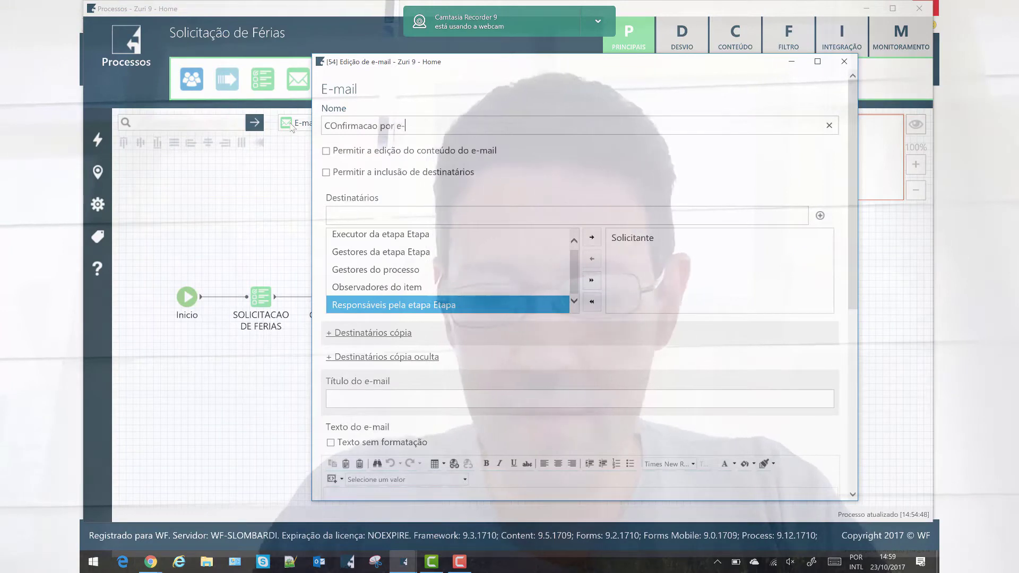
Paste the confirmation sentence citing the requested date into the body and save the e-mail
scroll(454, 360, "down", 3)
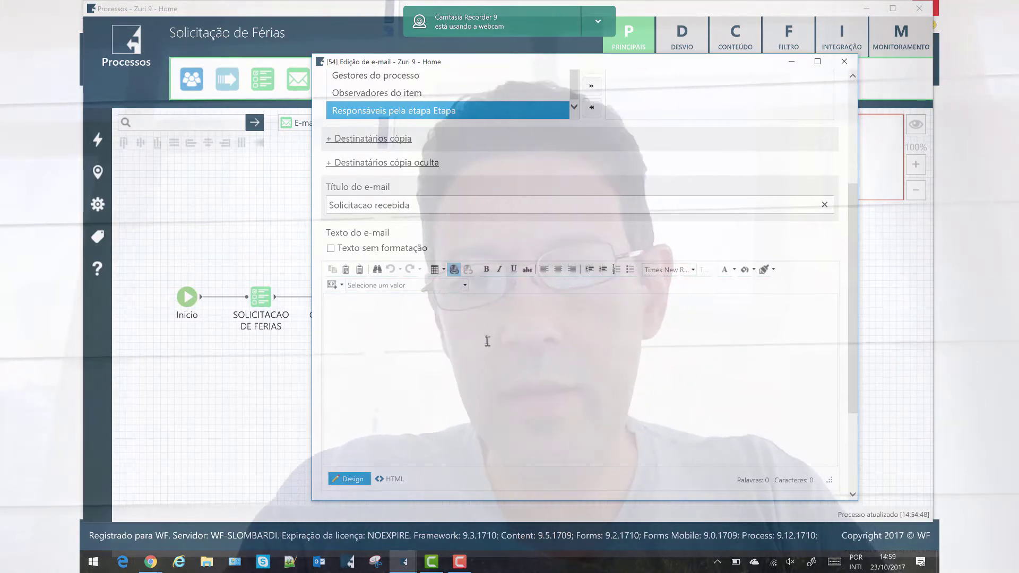
type("Confirmamos o recebimento da solicitação de férias para a data %%[ferias]FERIAS/Item/@DATASOLICITADA%%.")
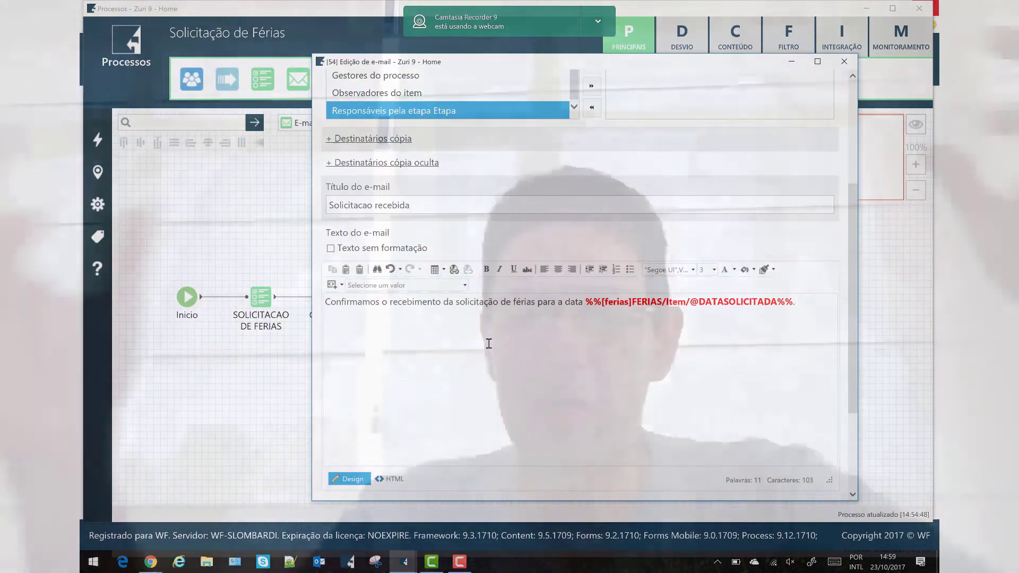
scroll(531, 356, "down", 3)
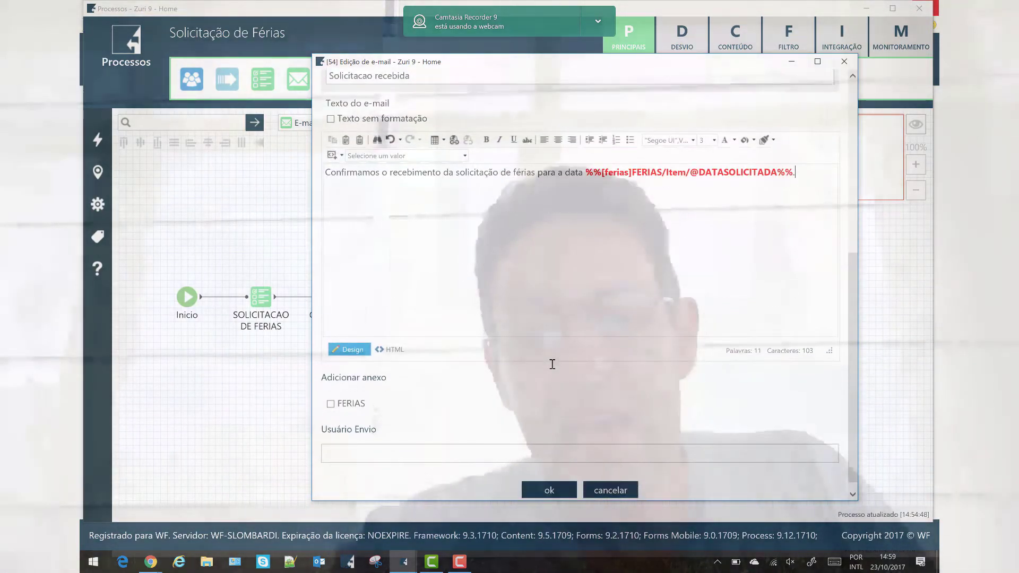
scroll(511, 360, "up", 3)
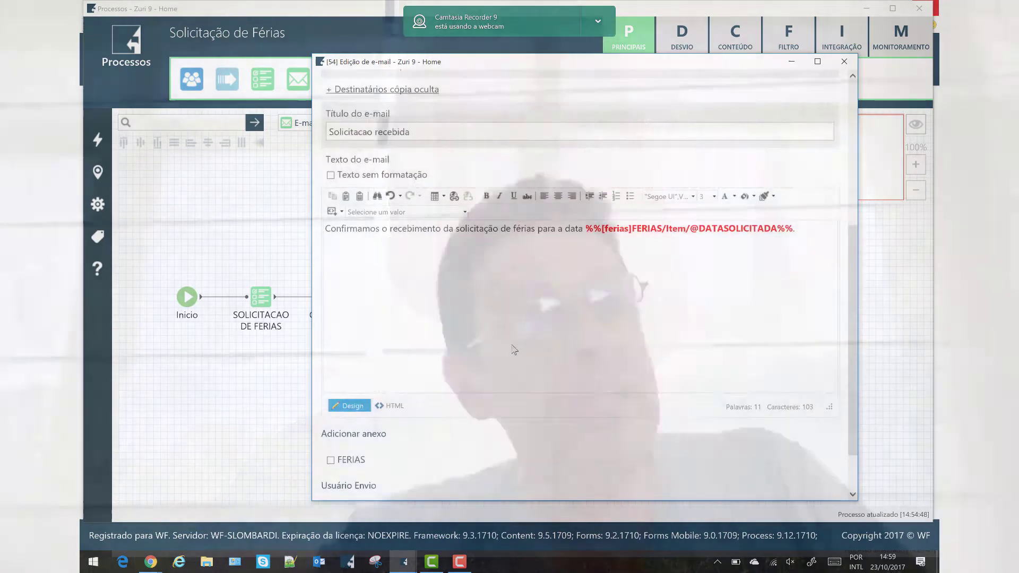
scroll(559, 371, "down", 3)
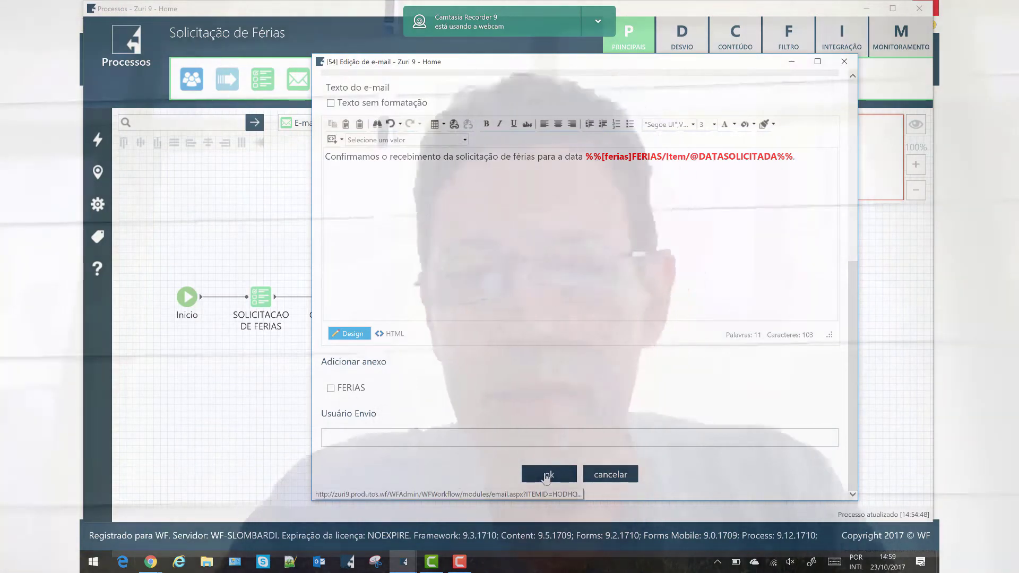
left_click(546, 476)
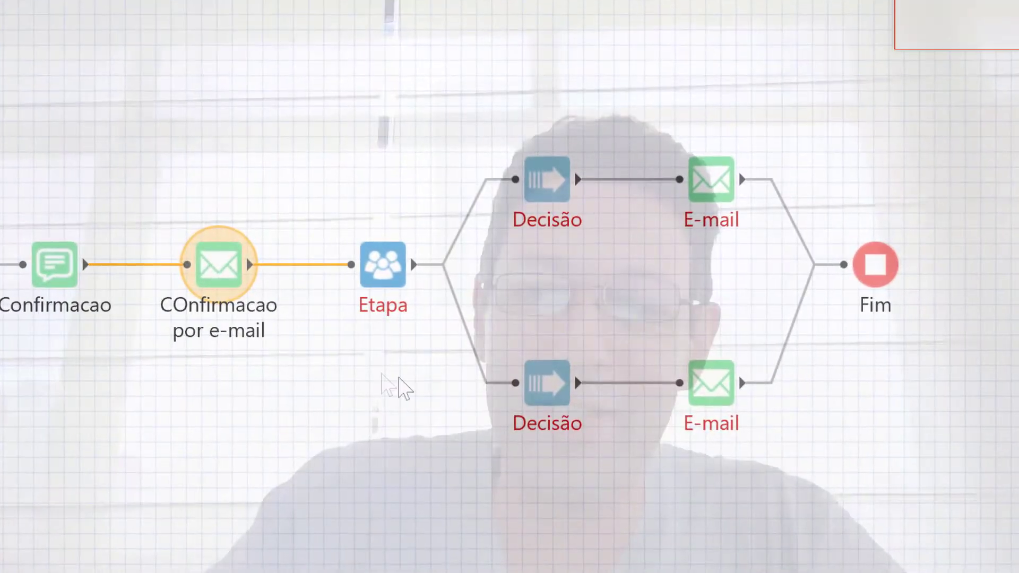
left_click(438, 284)
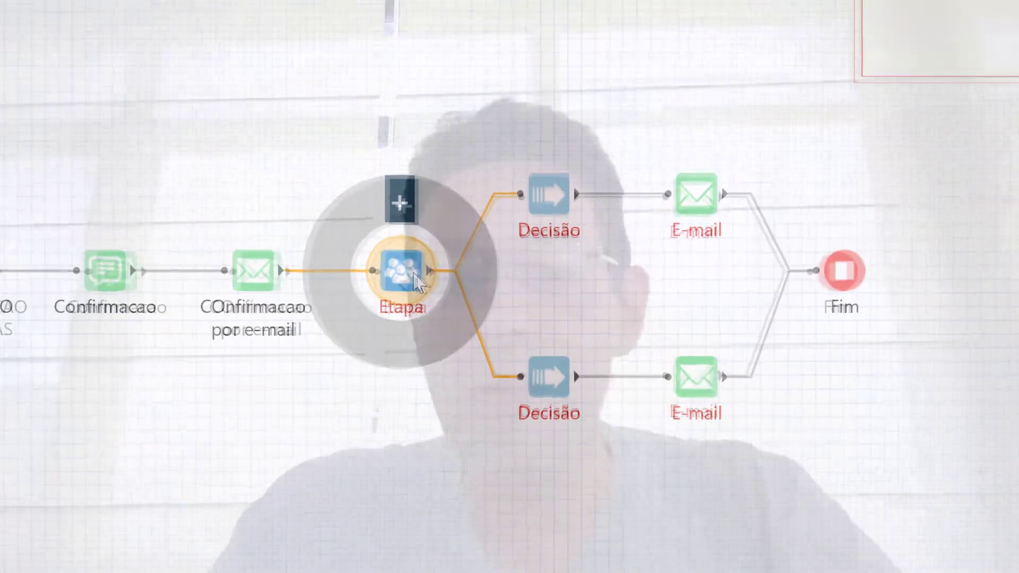
double_click(414, 271)
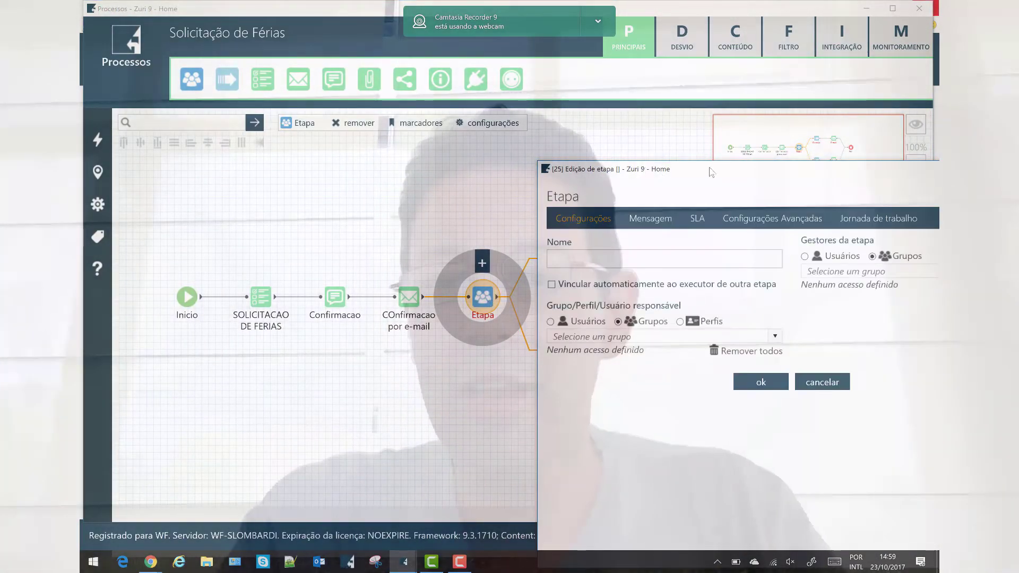
Name the step Analise with Gerentes [Processos] as the responsible group, and save
left_click_drag(711, 173, 508, 65)
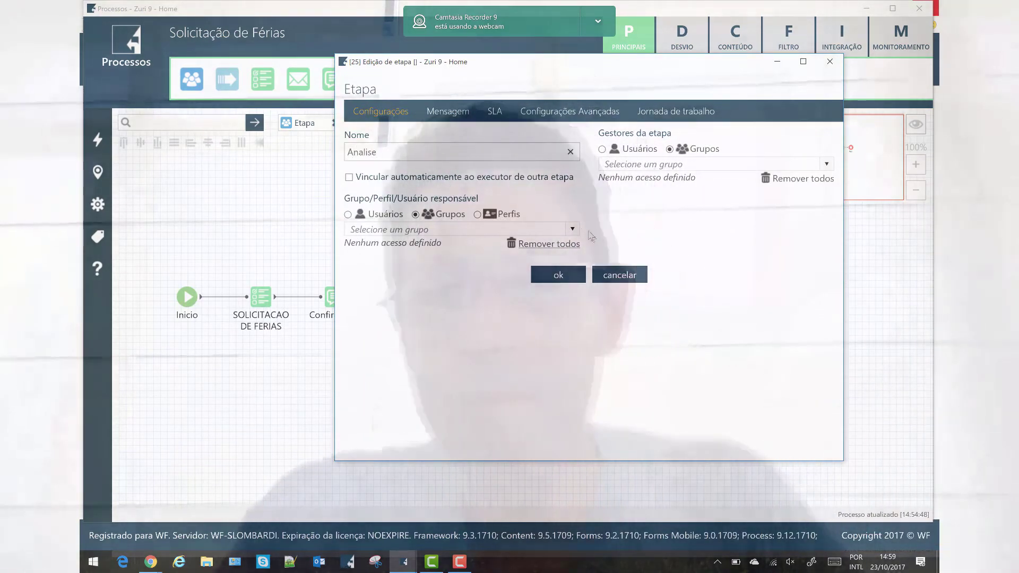
left_click(568, 233)
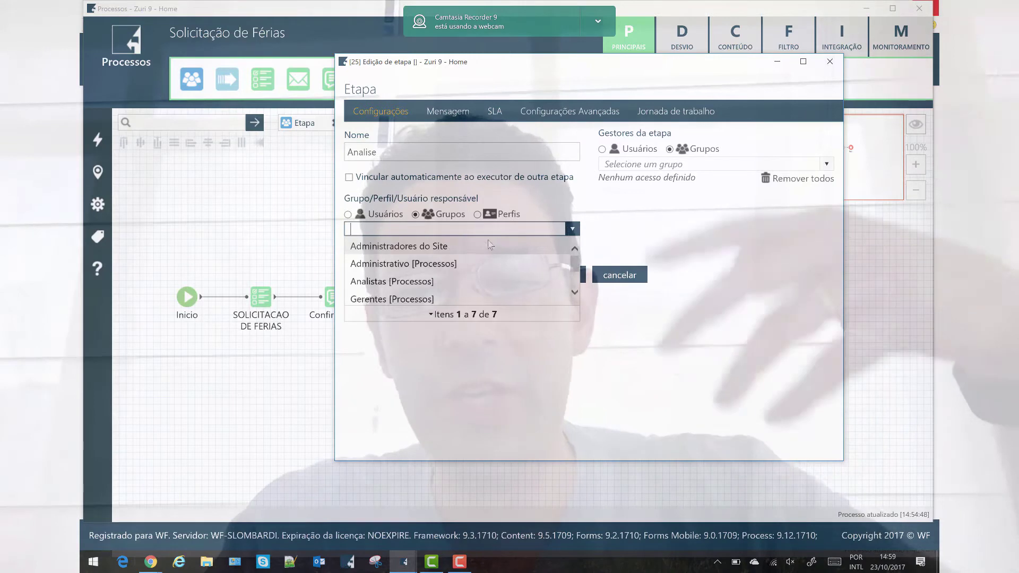
left_click(396, 299)
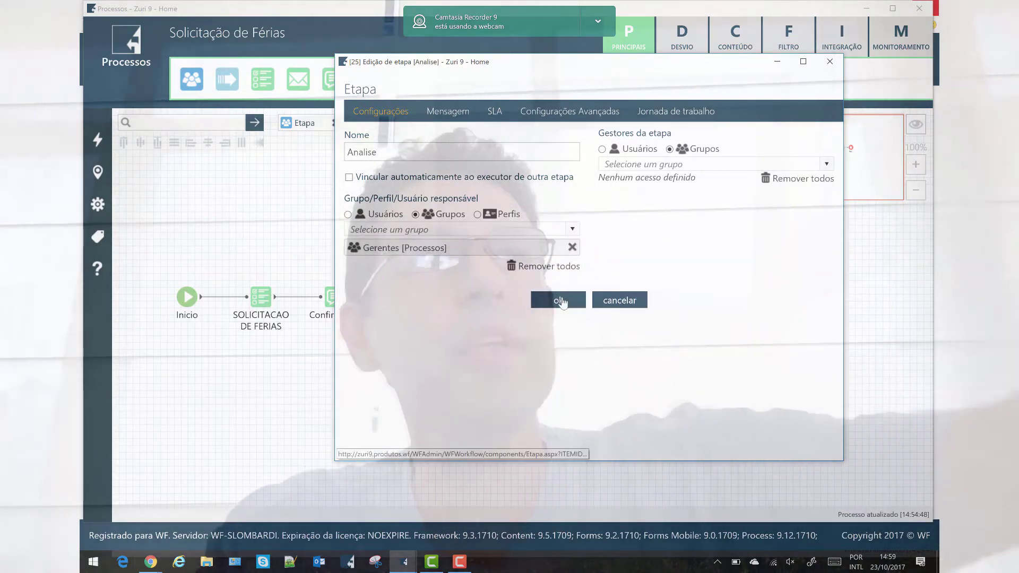
left_click(560, 301)
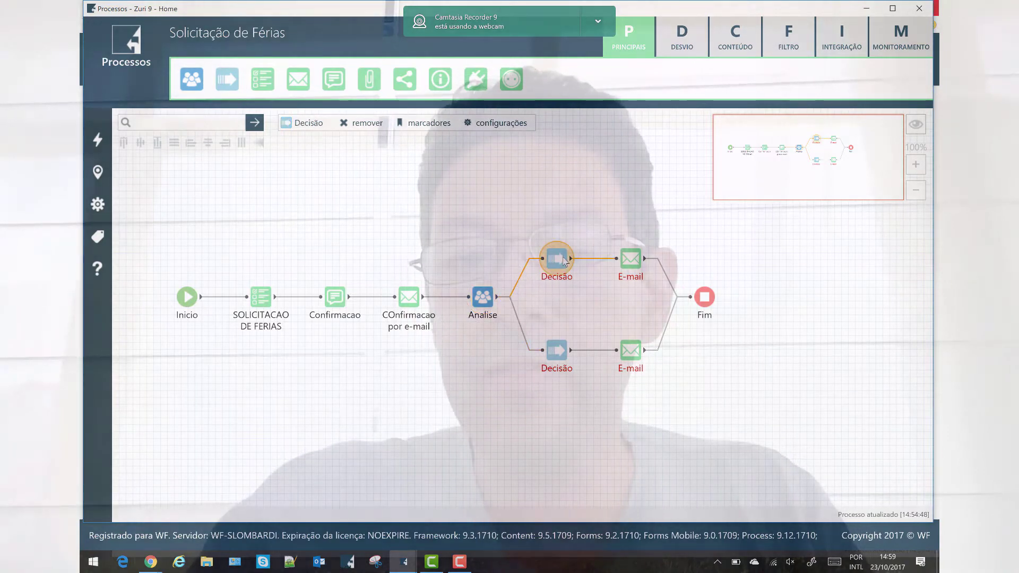
Label the two Decisão nodes after Analise as Aprovar (upper) and Reprovar (lower)
double_click(565, 261)
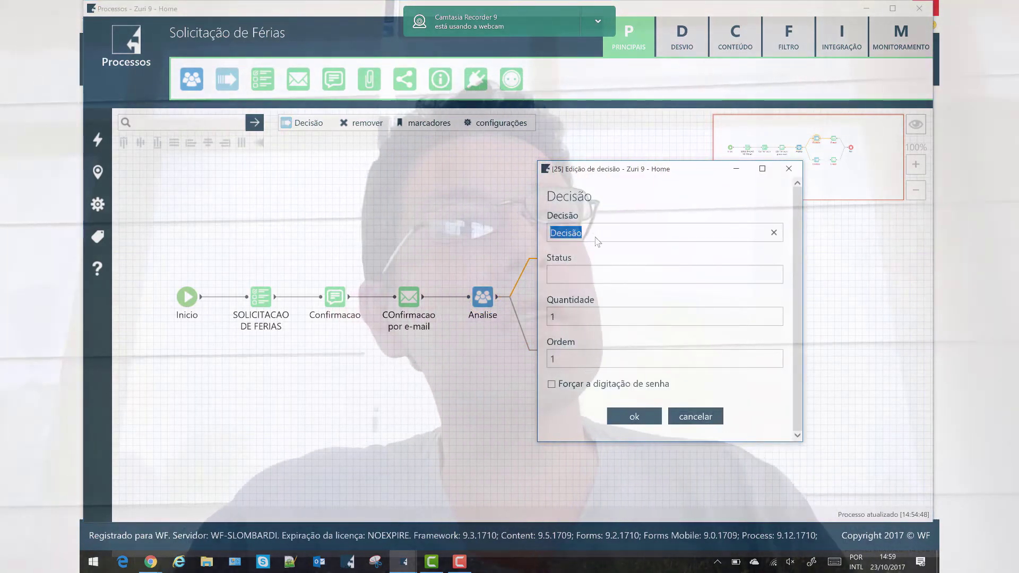
type("ar")
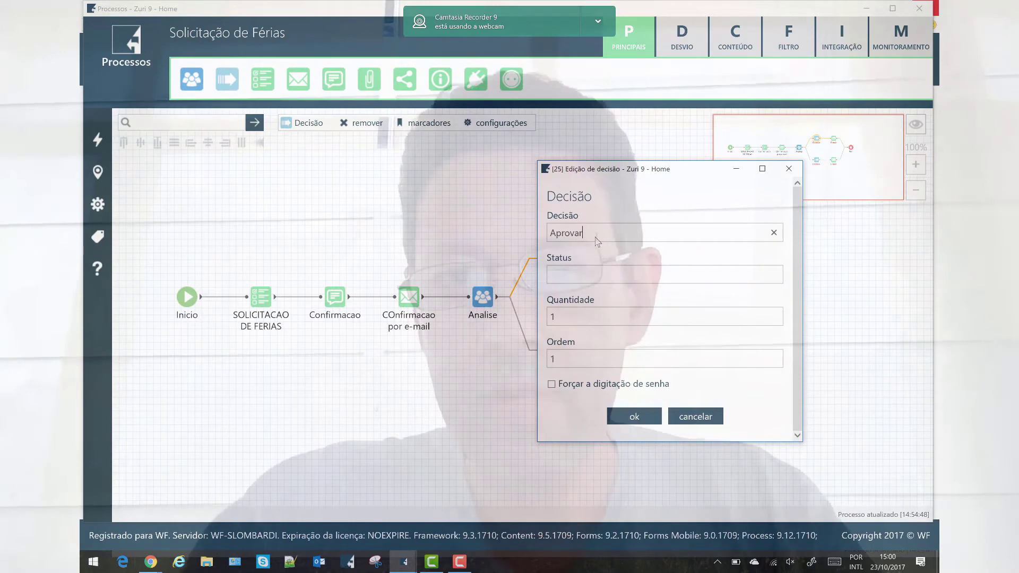
key("Return")
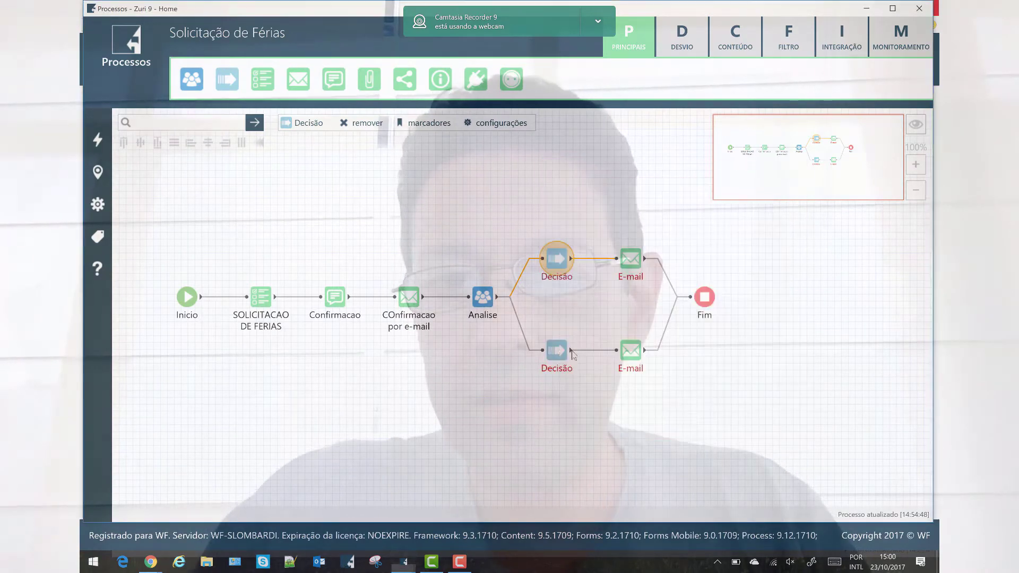
double_click(557, 352)
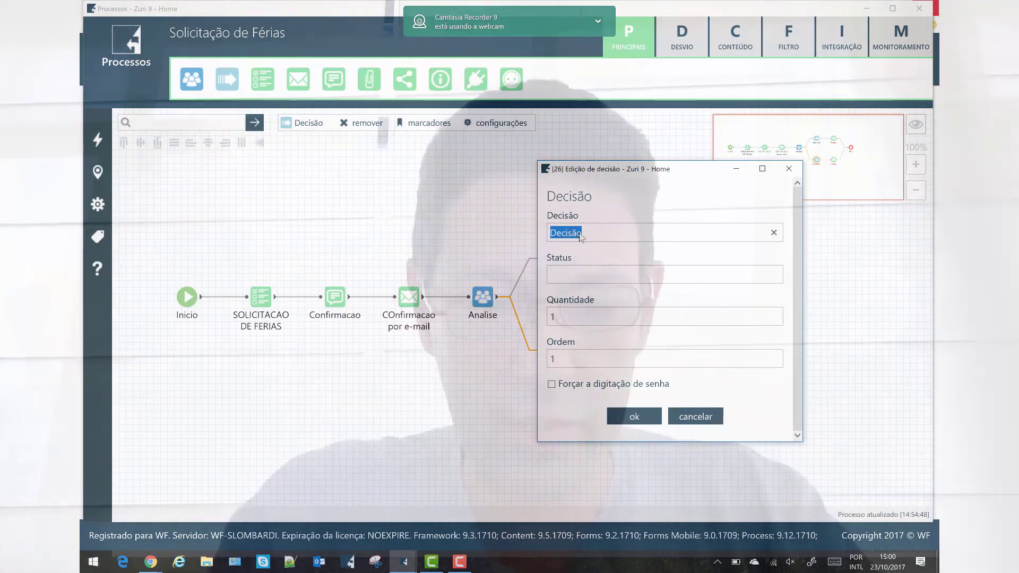
type("Re")
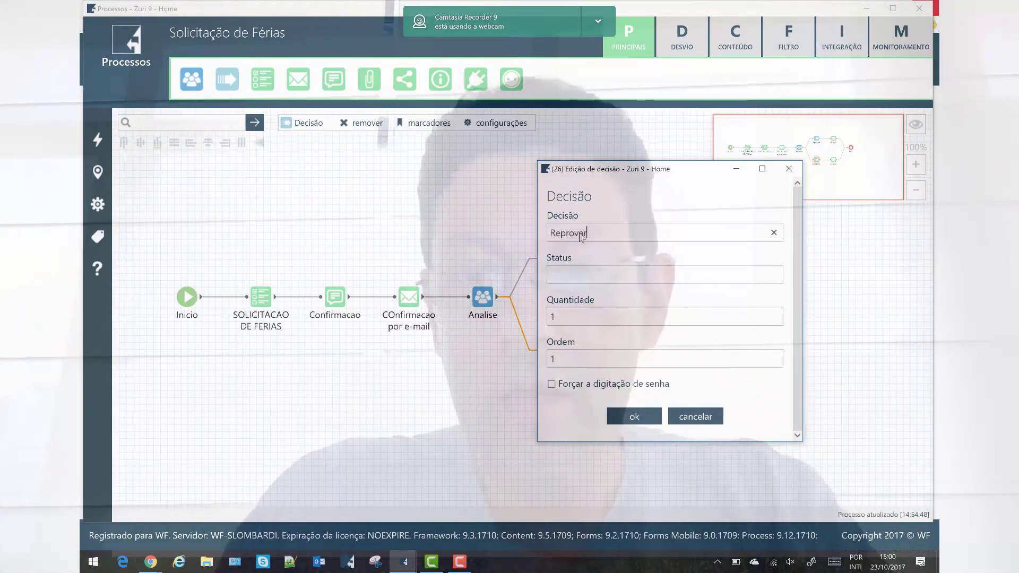
type("provar")
left_click(641, 416)
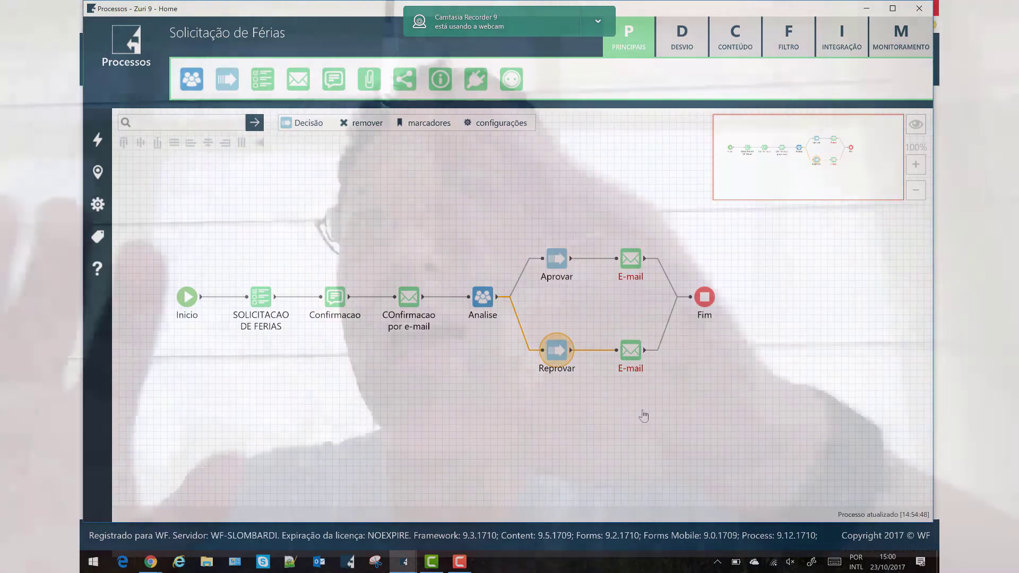
left_click(640, 259)
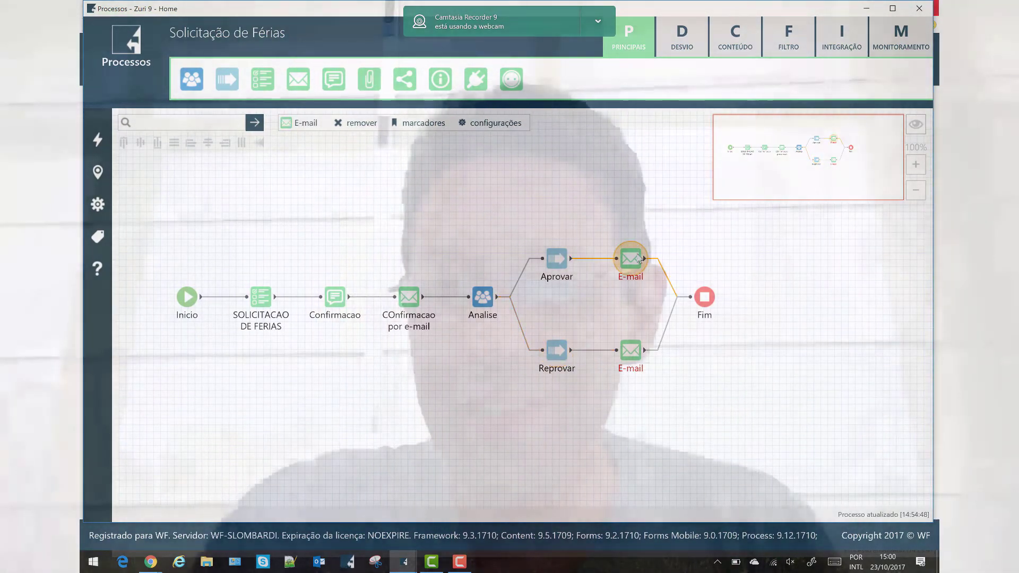
Name the upper e-mail step Confirma aprovacao
double_click(641, 260)
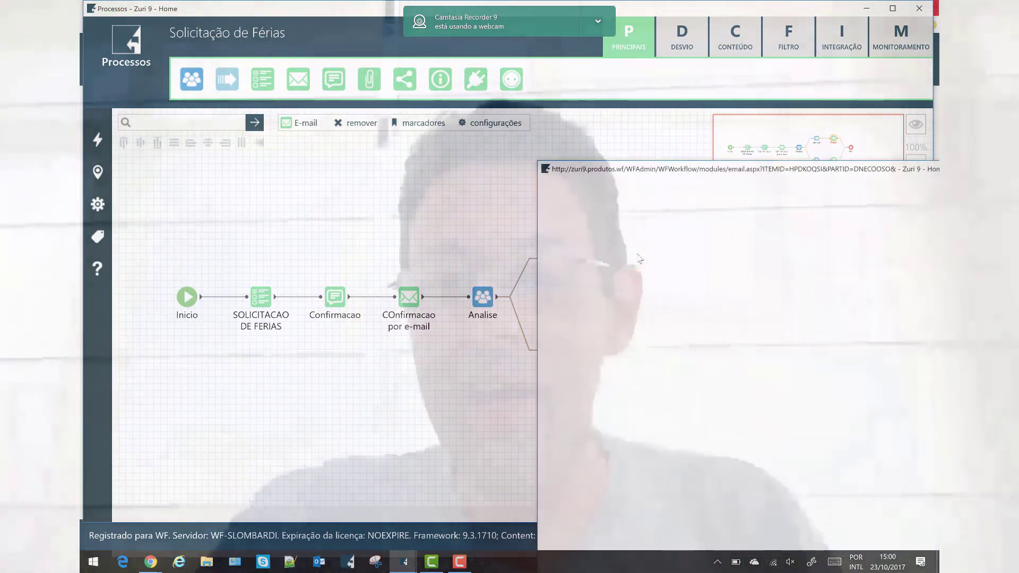
left_click(785, 168)
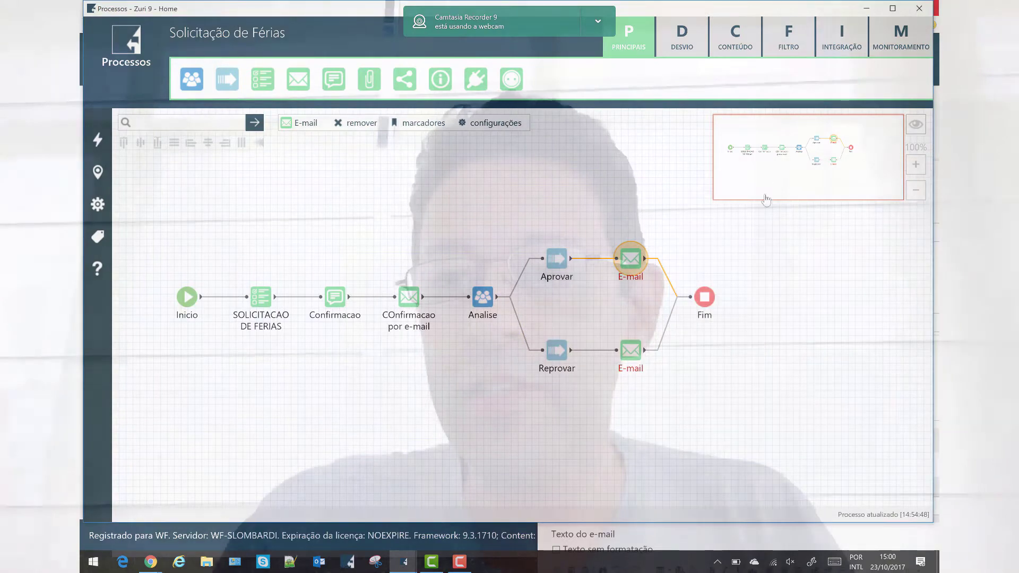
left_click(672, 547)
left_click_drag(773, 171, 594, 80)
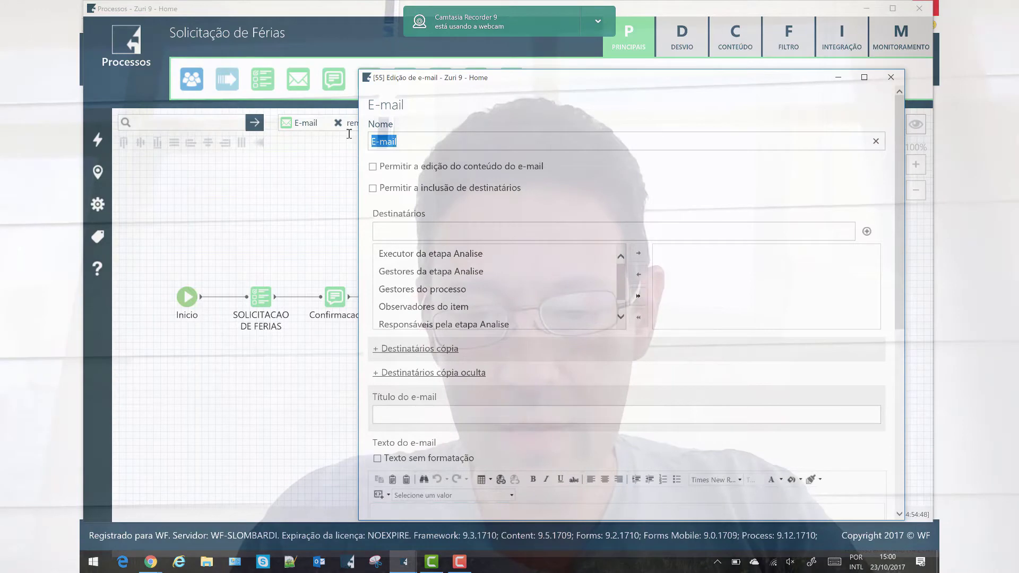
type("Confirma aprov")
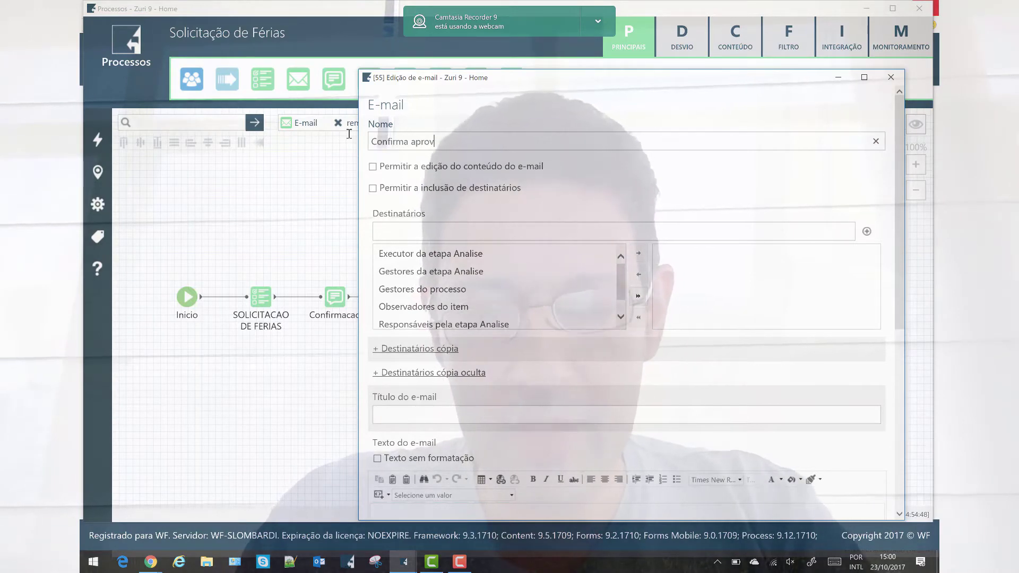
type("acao")
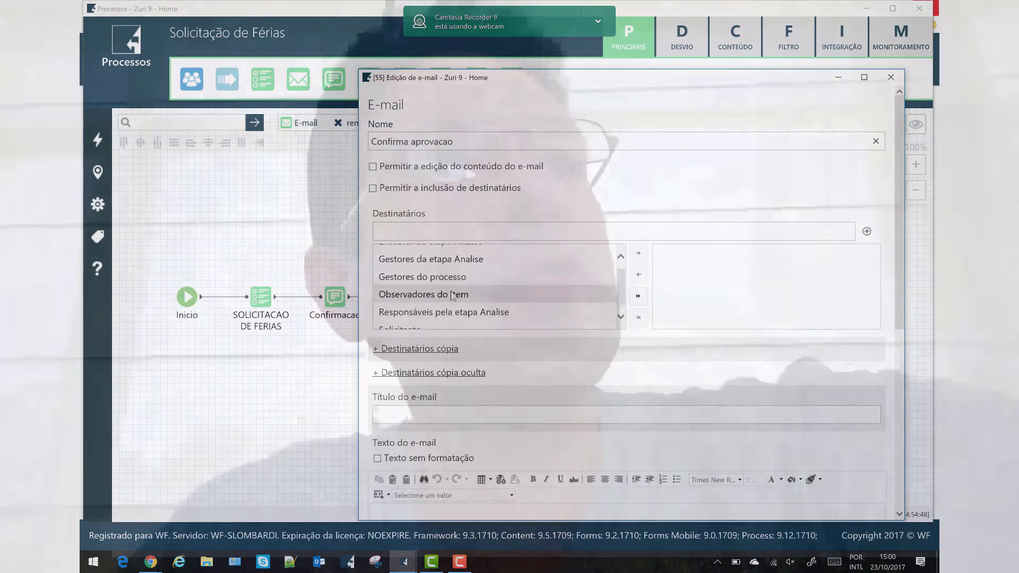
Add Solicitante and one extra e-mail address as recipients
scroll(436, 304, "down", 5)
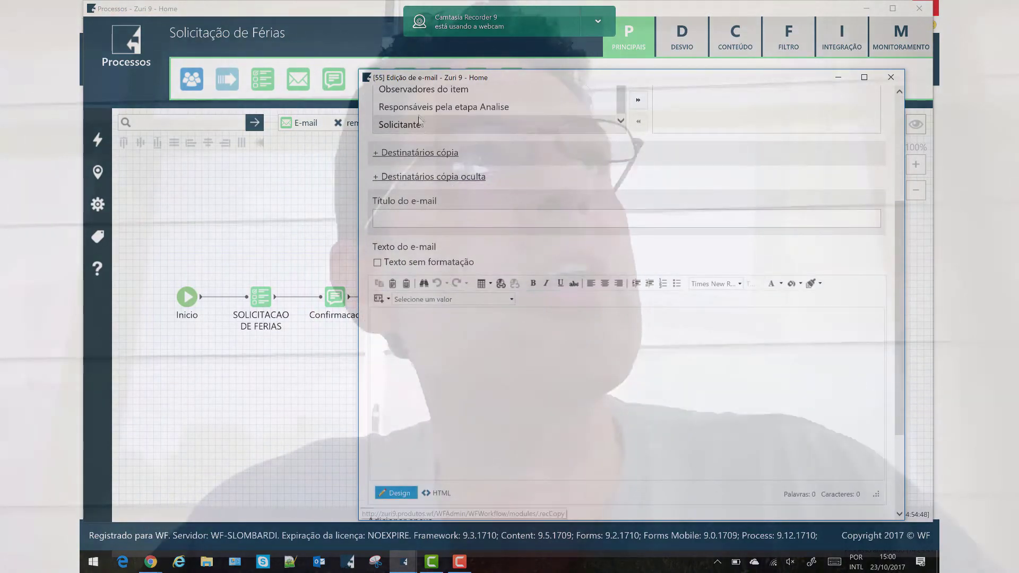
left_click(419, 126)
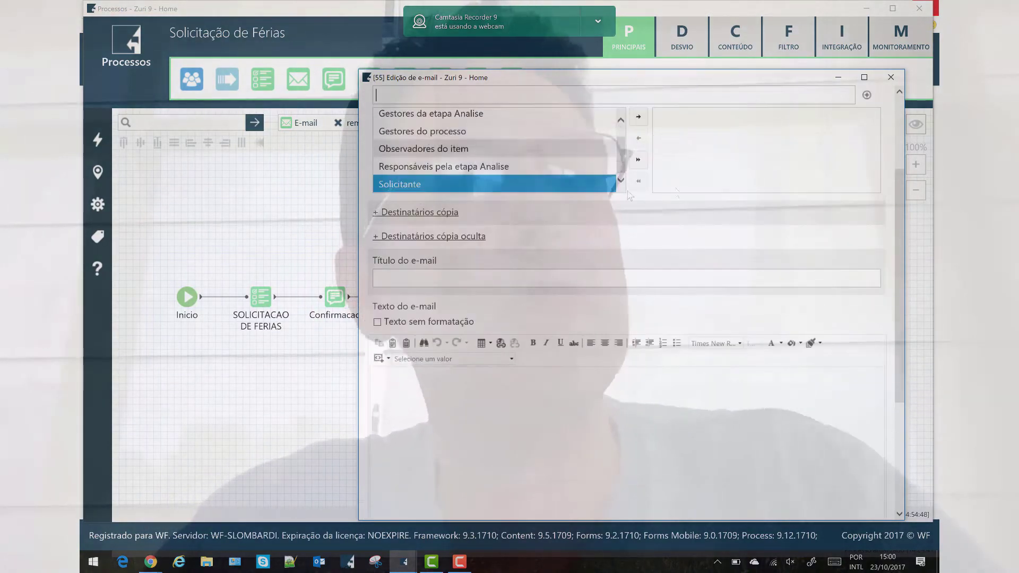
left_click(638, 117)
left_click(548, 92)
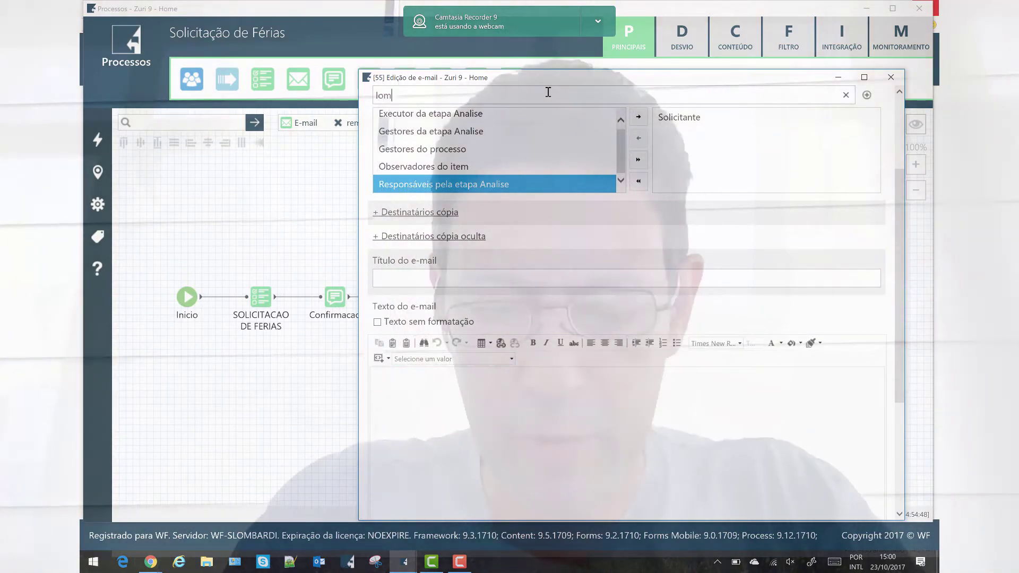
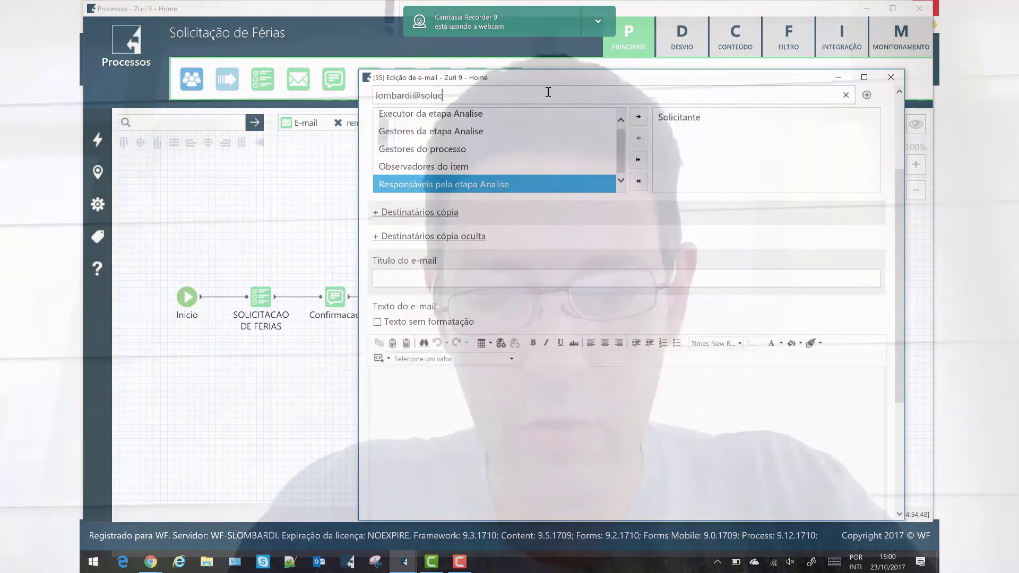
left_click(868, 95)
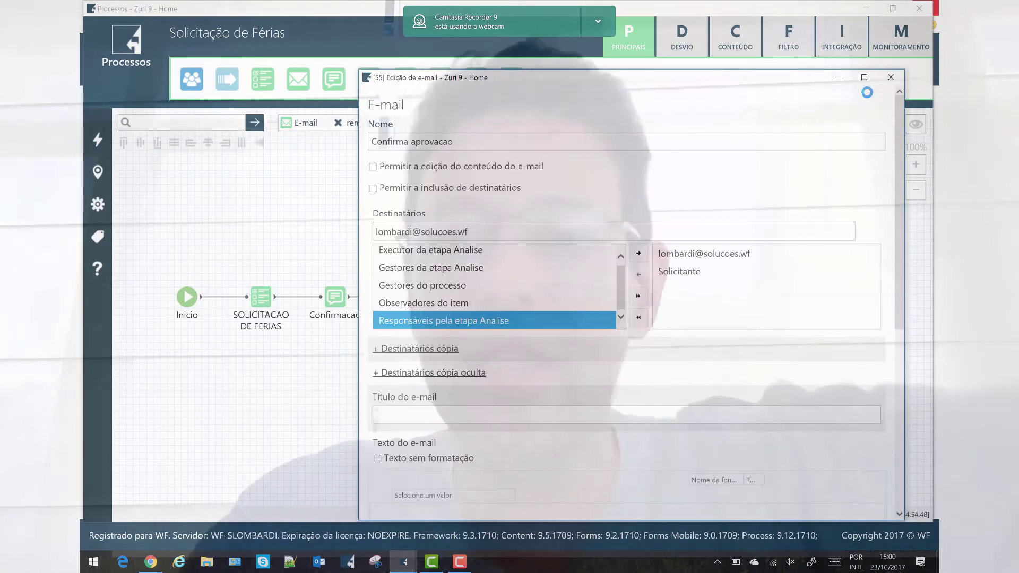
Title the e-mail 'Parabens , tudo certo', insert DATASOLICITADA in the body, and save
left_click(521, 280)
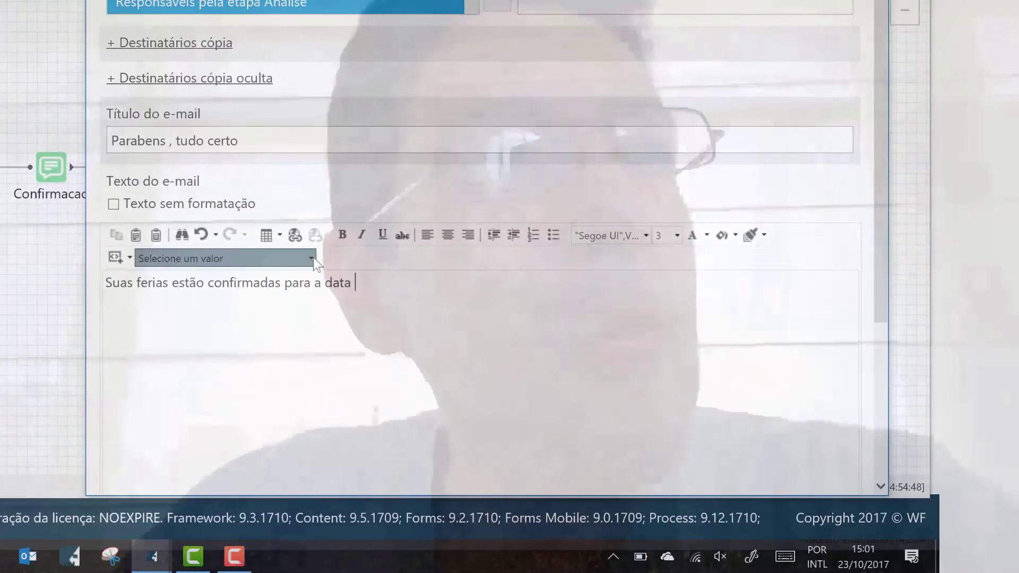
left_click(512, 359)
scroll(250, 295, "down", 2)
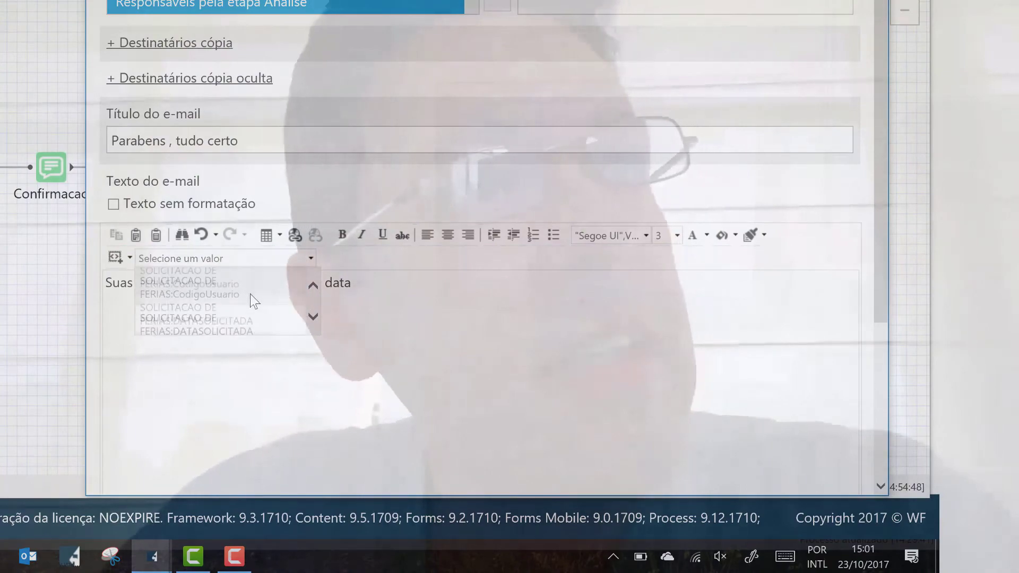
left_click(250, 293)
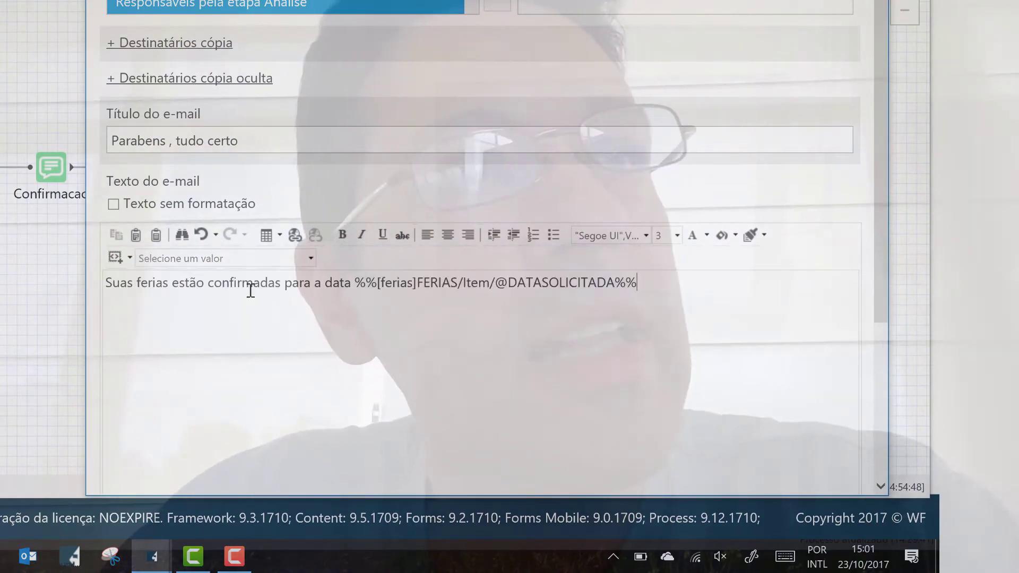
type(".")
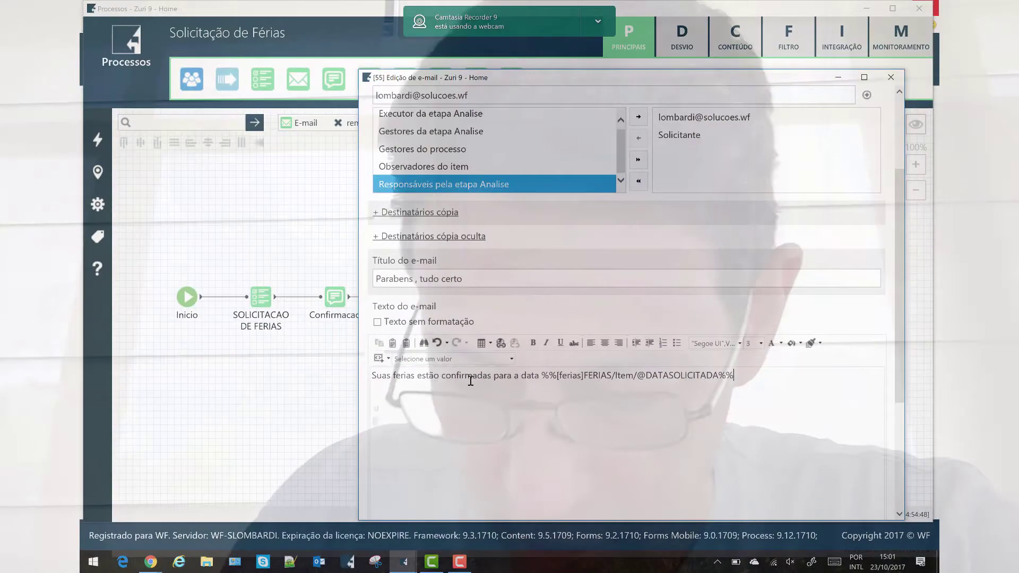
scroll(530, 436, "down", 5)
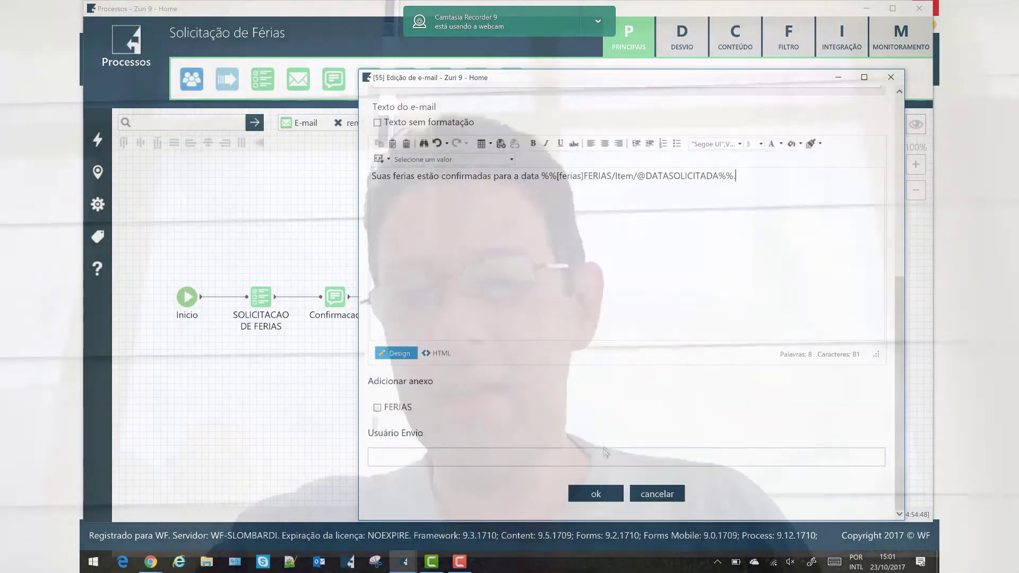
left_click(587, 494)
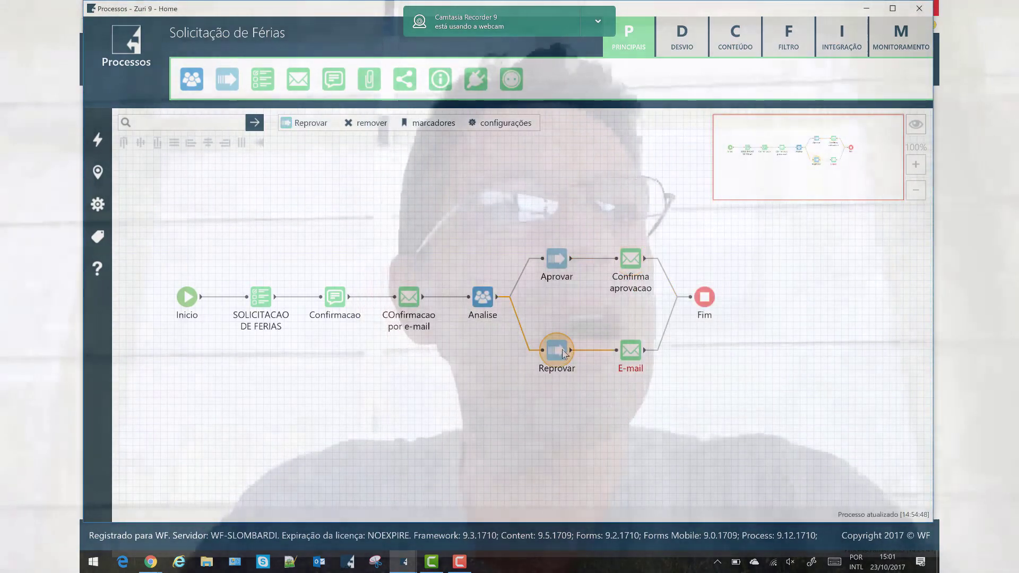
double_click(563, 354)
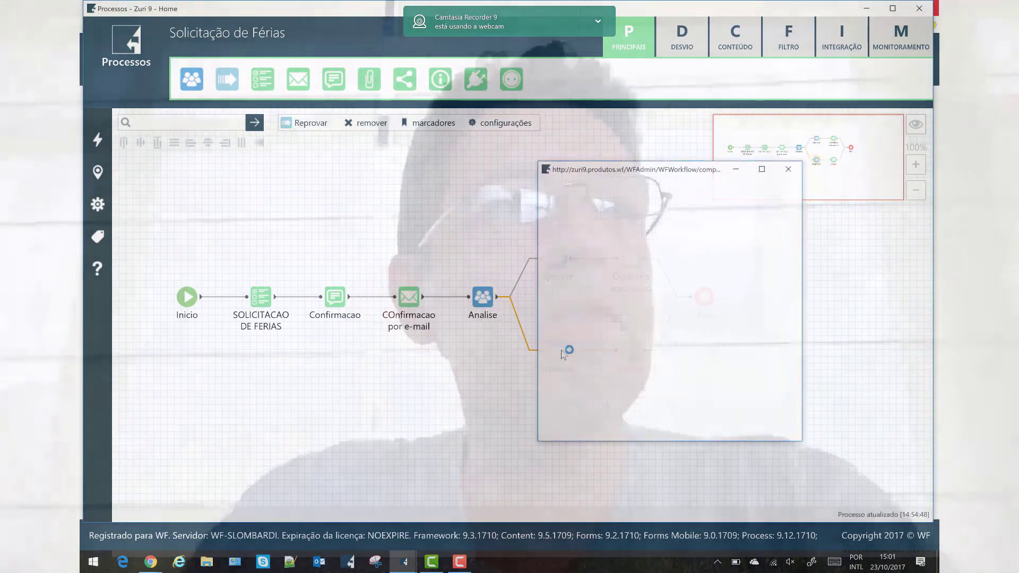
Rename the rejection-branch e-mail step to Notifica reprovacao
left_click(787, 170)
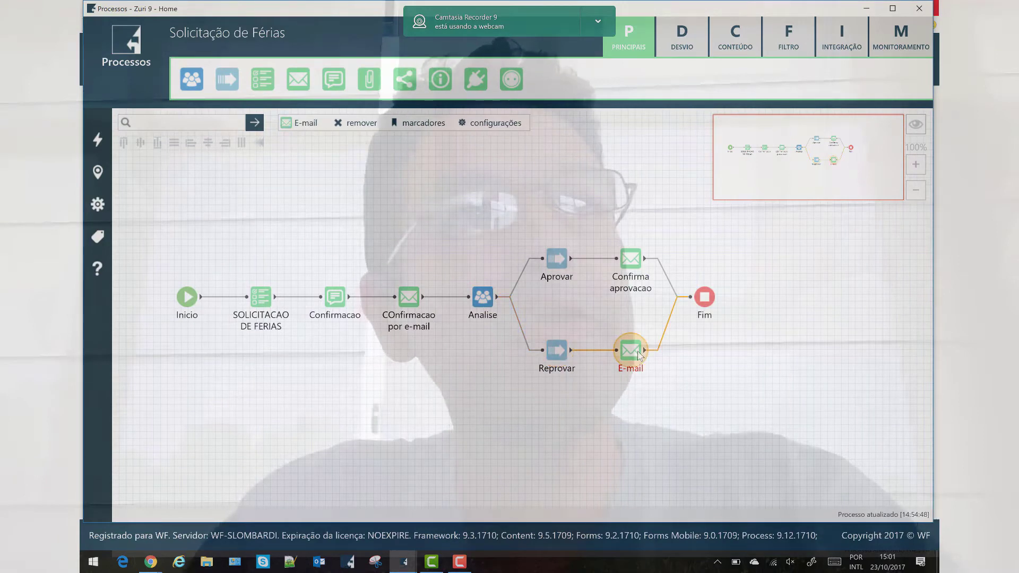
double_click(638, 354)
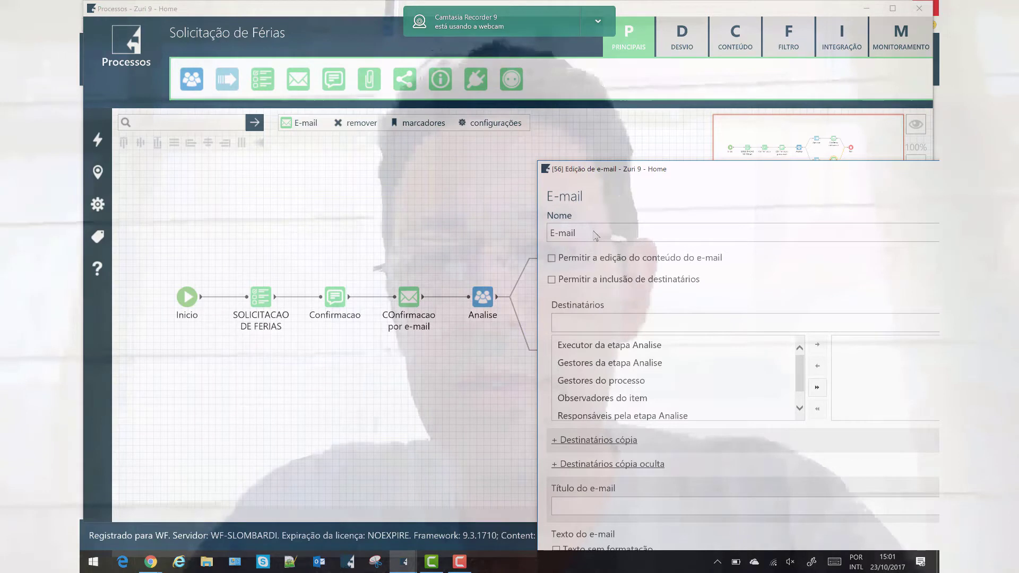
triple_click(587, 234)
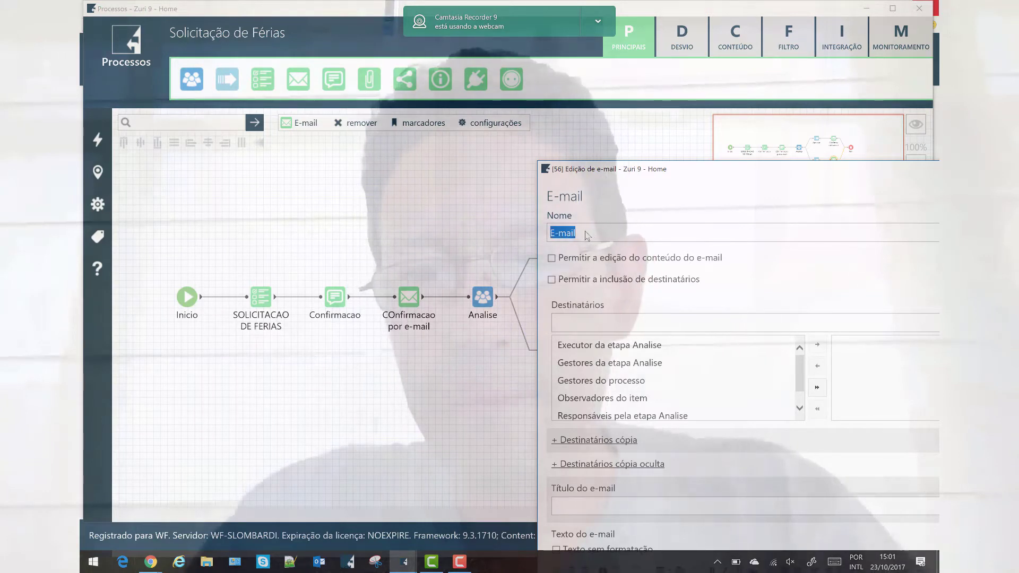
type("Notifica reprovacao")
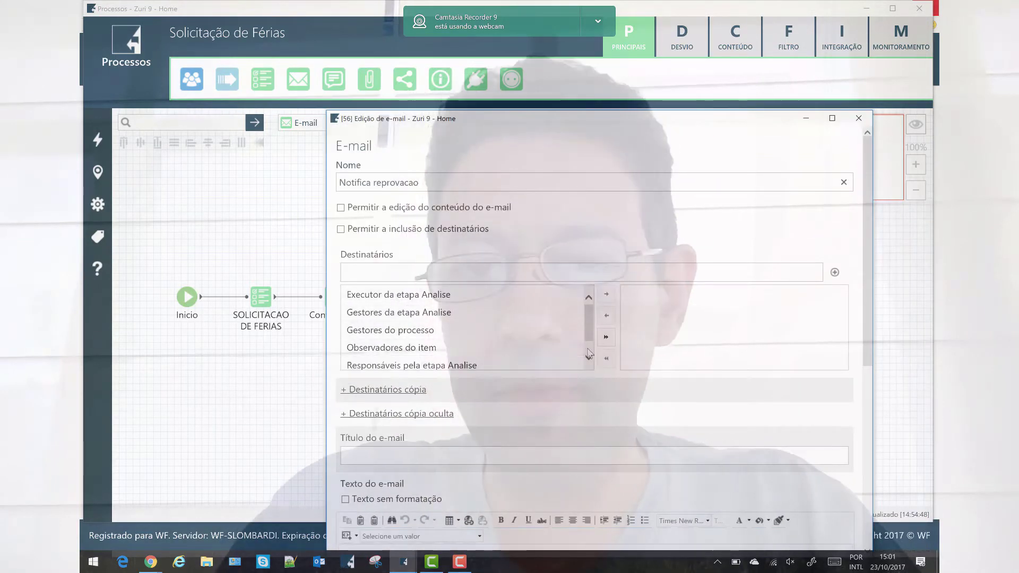
Send it to Solicitante with subject Ferias canceladas and a cancellation body including a form field
scroll(520, 350, "down", 1)
left_click(520, 360)
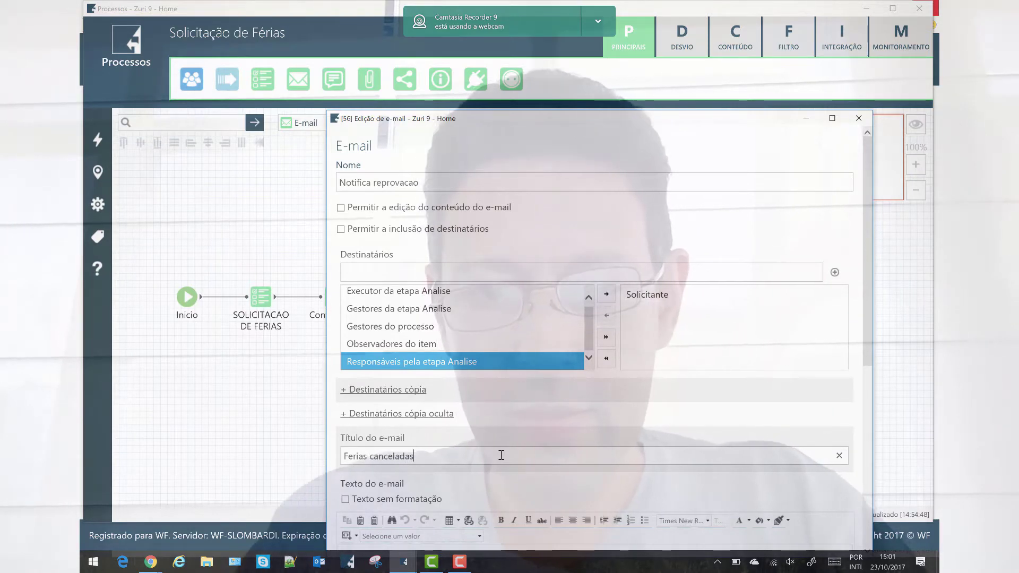
scroll(556, 387, "down", 4)
left_click(552, 387)
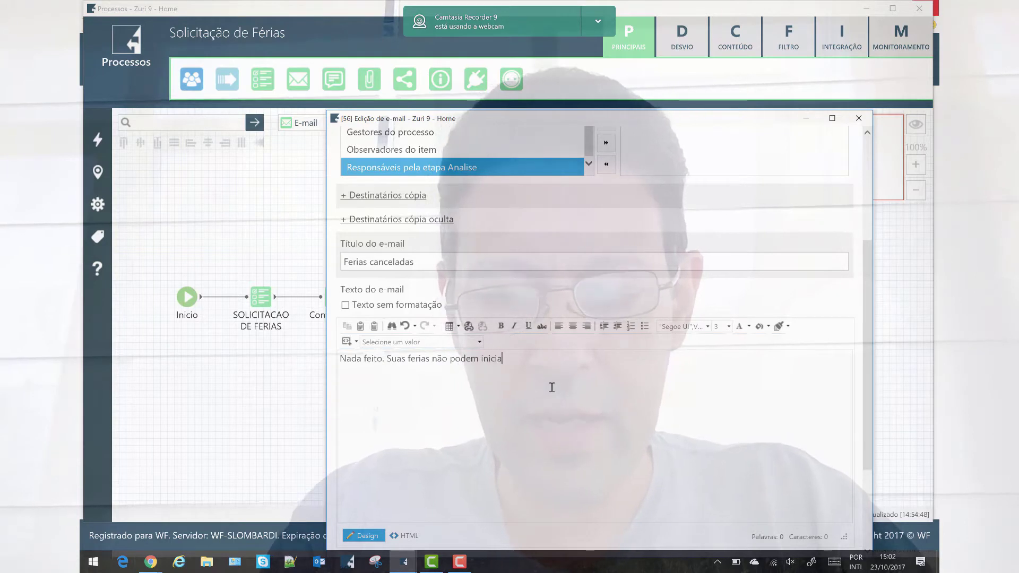
left_click(480, 342)
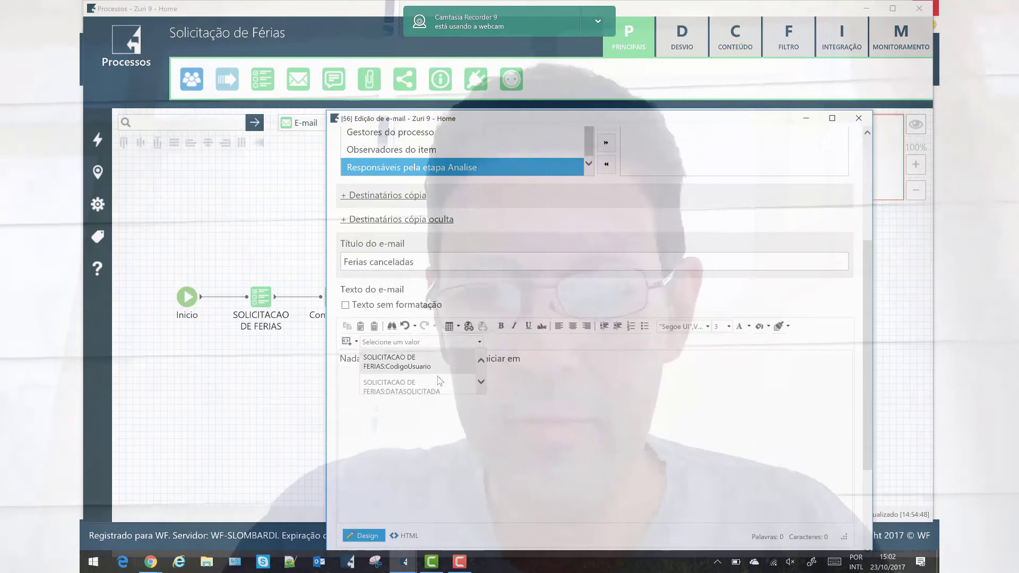
scroll(454, 392, "down", 3)
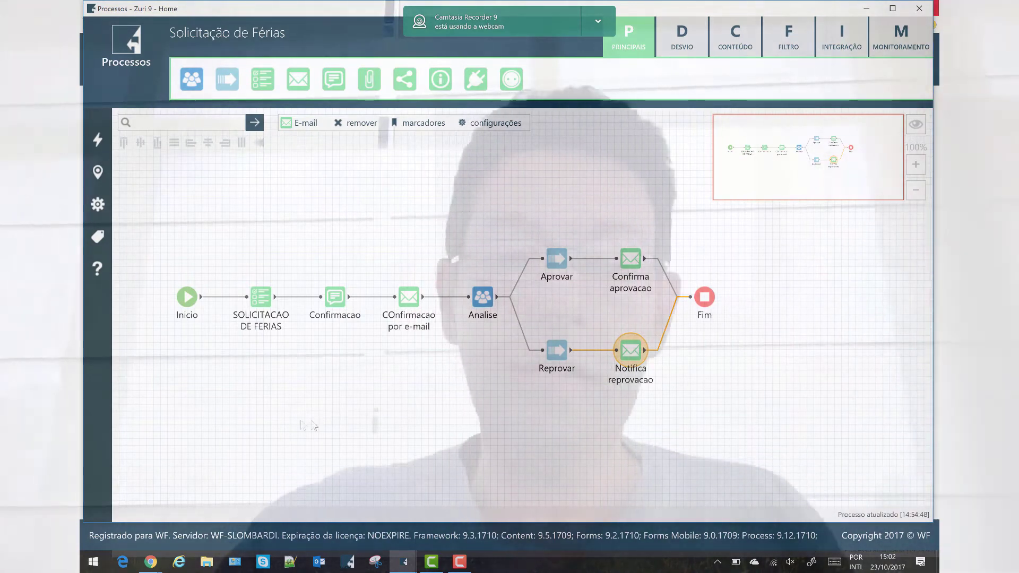
left_click(192, 298)
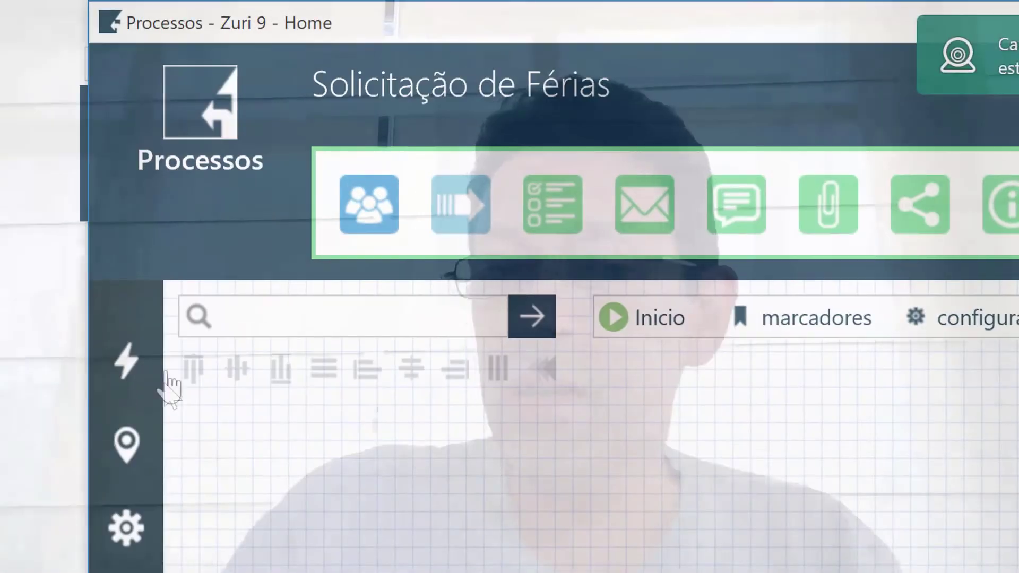
Activate Solicitação de Férias from the sidebar and close the Processos designer
mouse_move(132, 127)
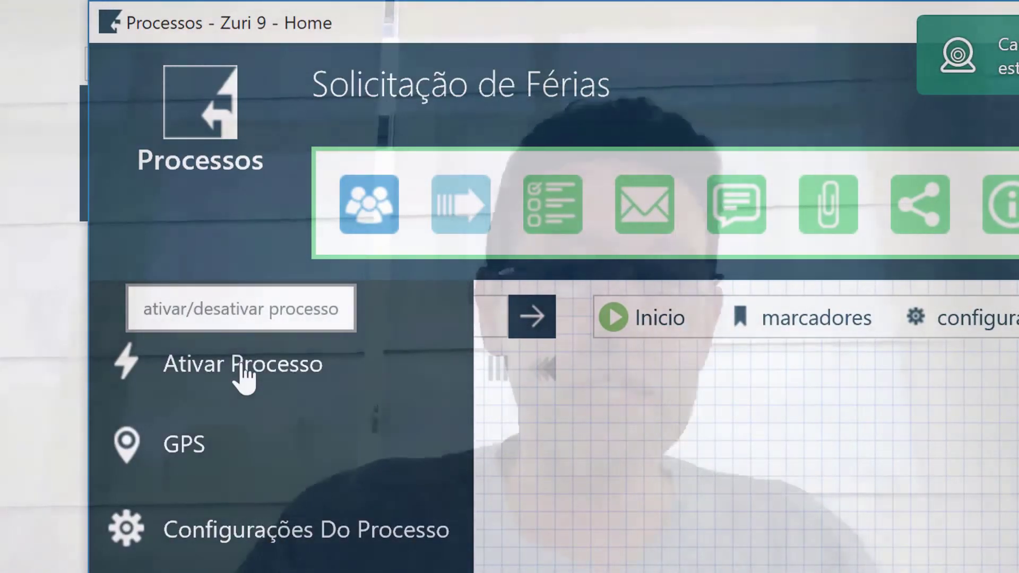
left_click(238, 364)
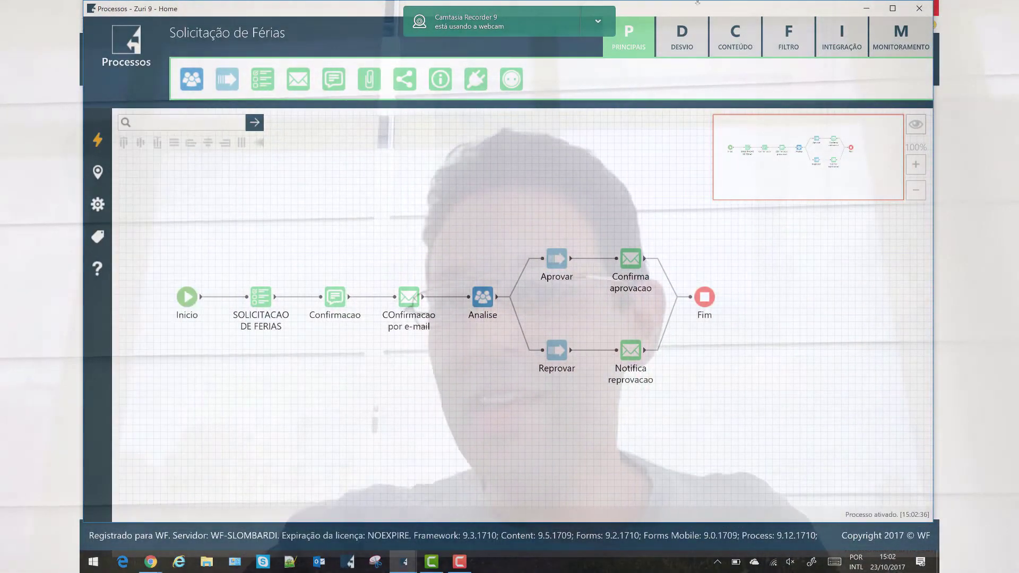
left_click(910, 9)
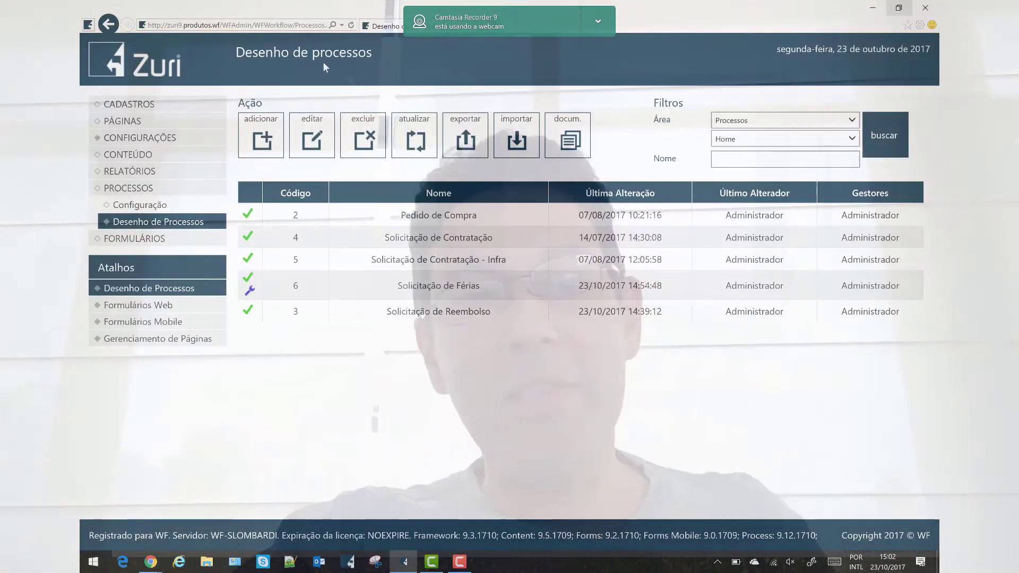
Go to the Zuri home page and launch a new Solicitação de Férias request
left_click(132, 66)
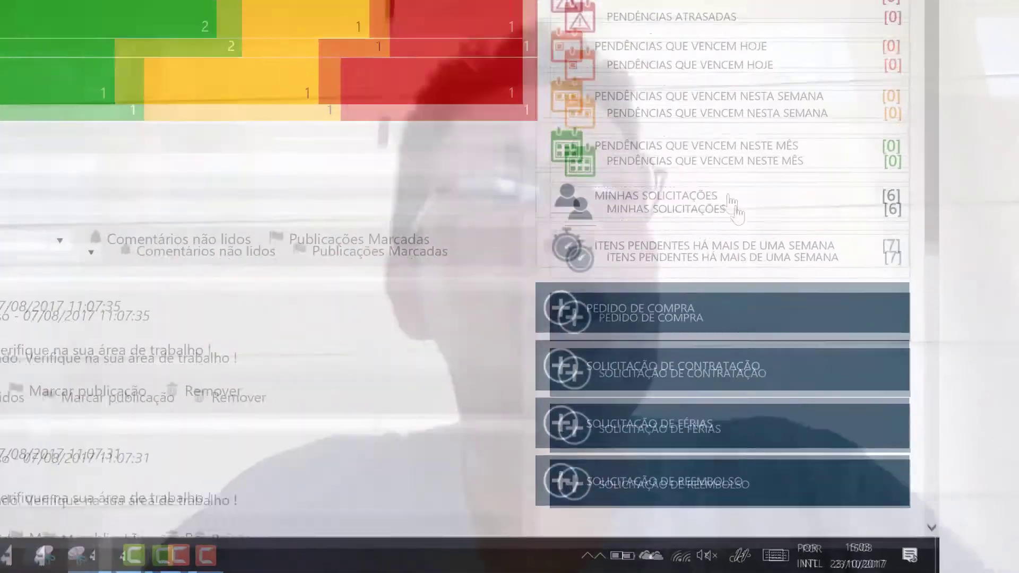
scroll(773, 308, "down", 3)
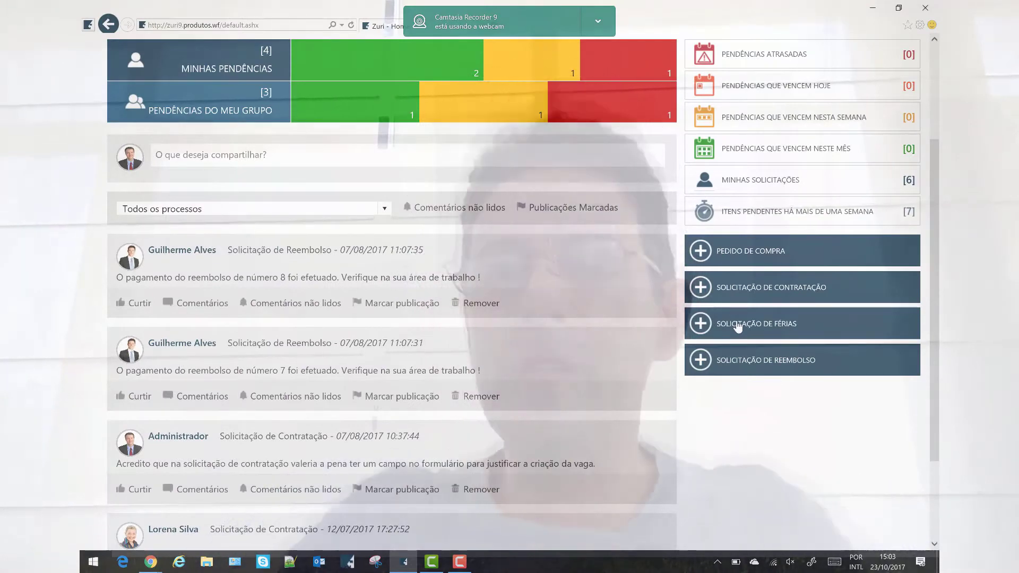
left_click(738, 325)
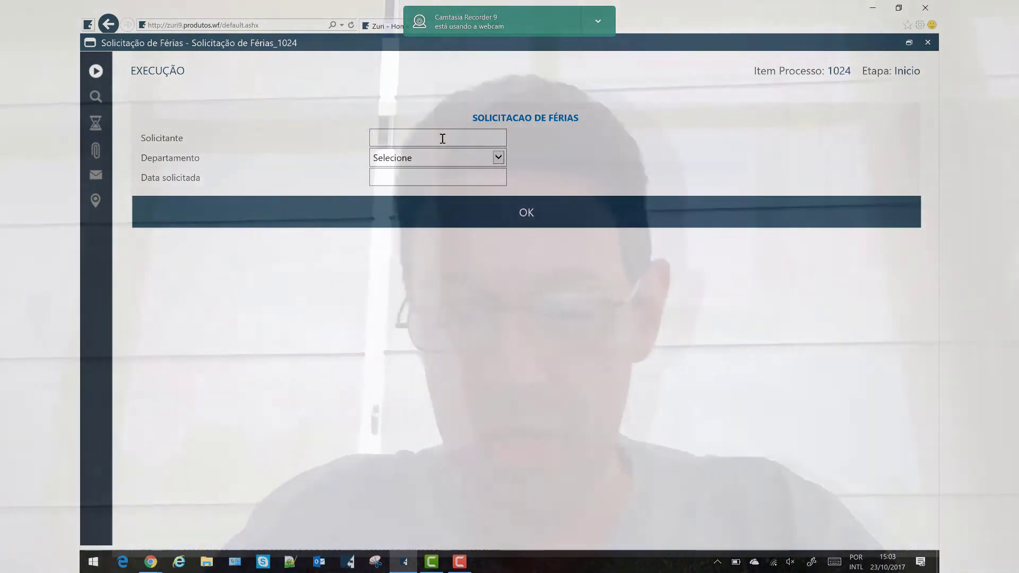
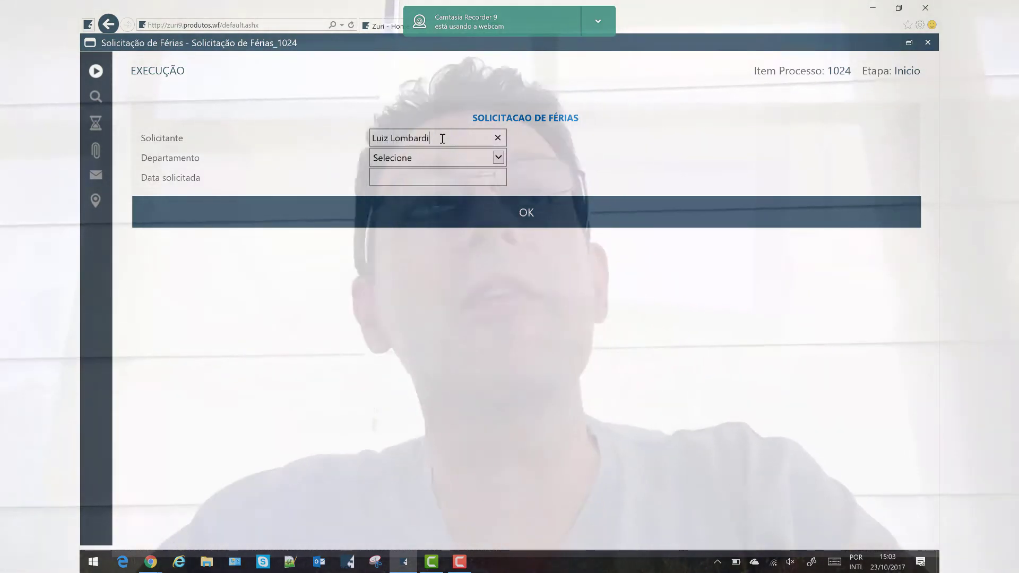
Fill in the requester's name, department RH and date 18/10/2017, then submit
left_click(450, 158)
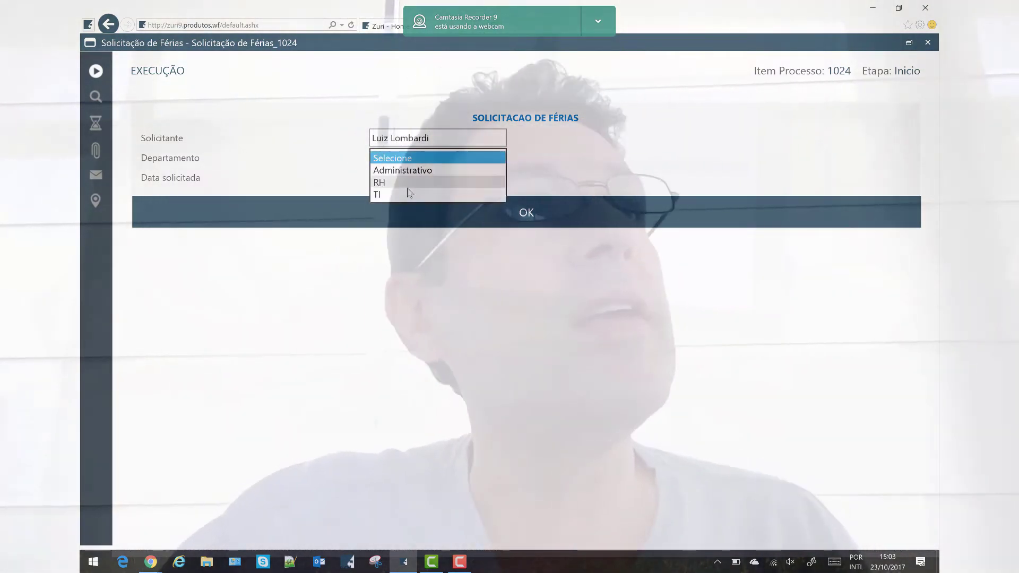
left_click(405, 171)
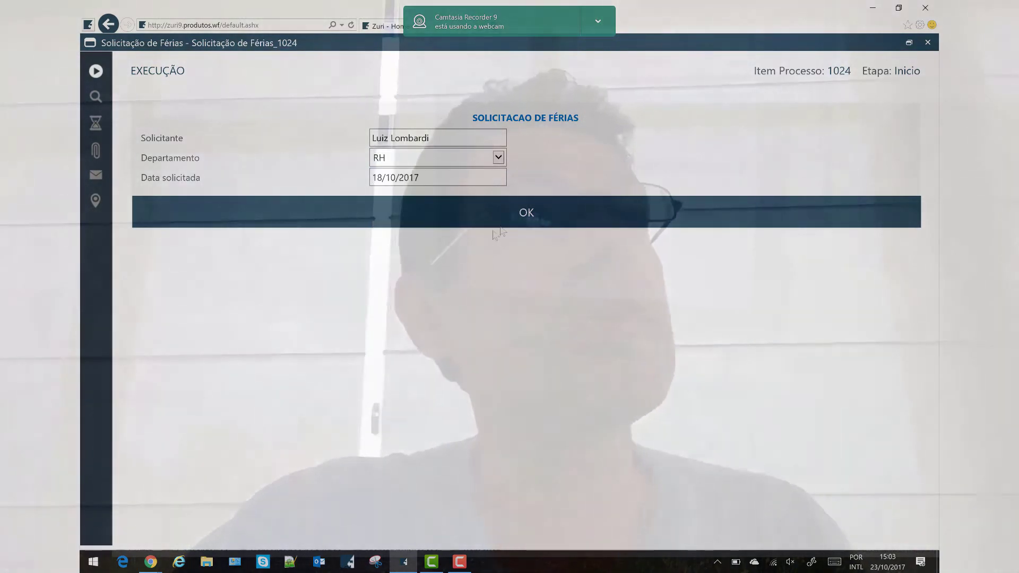
left_click(531, 219)
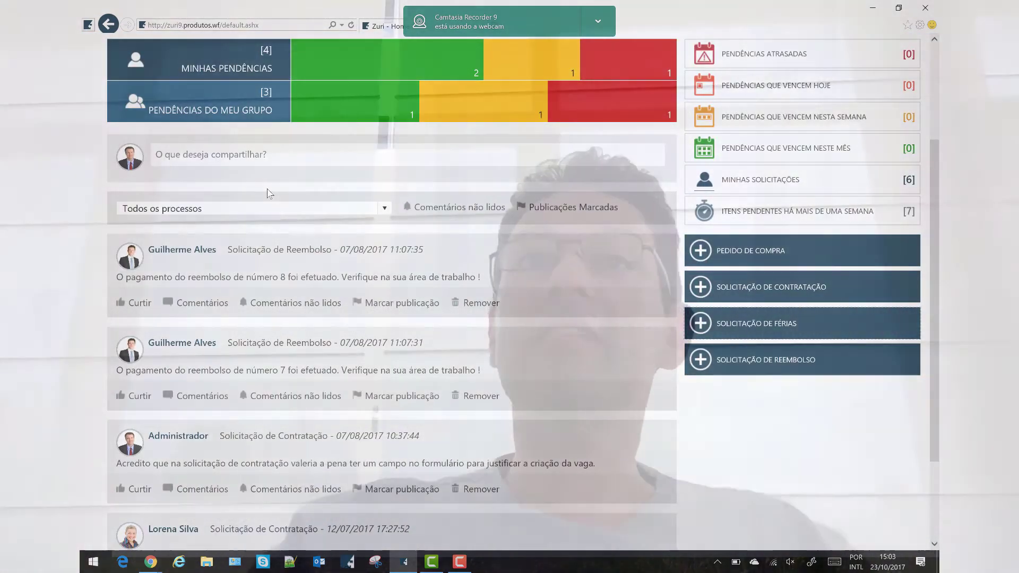
Scroll back to the top of the page to reach the Área de trabalho
scroll(255, 202, "up", 3)
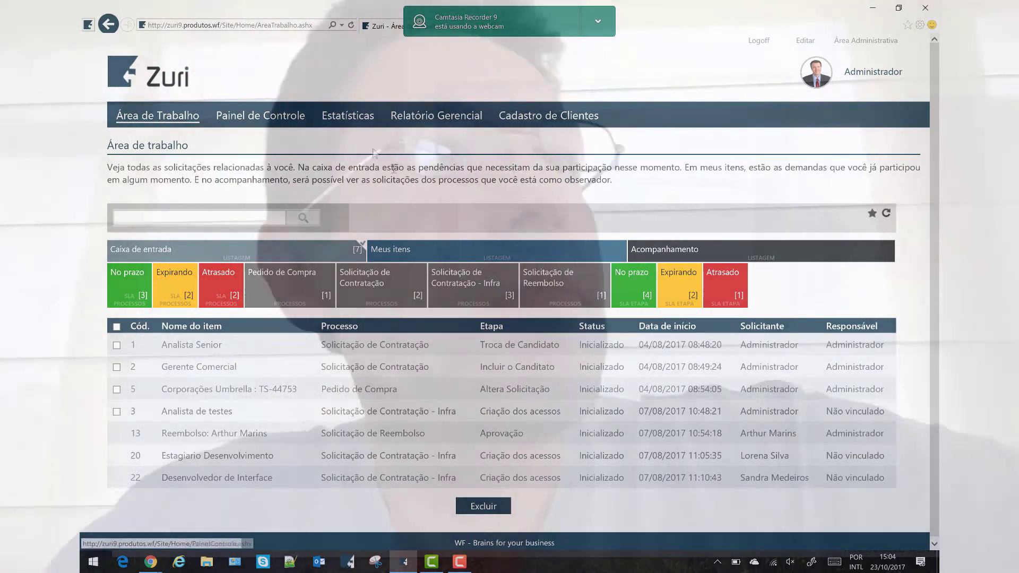
Show the Meus itens list and scroll down to the Solicitação de Férias_1024 row
left_click(486, 253)
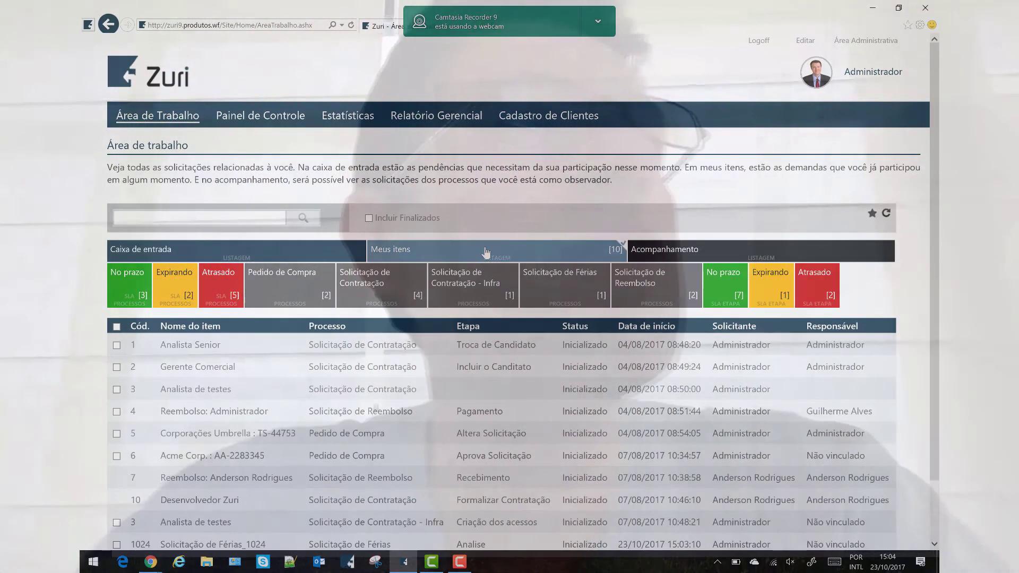
scroll(193, 485, "down", 1)
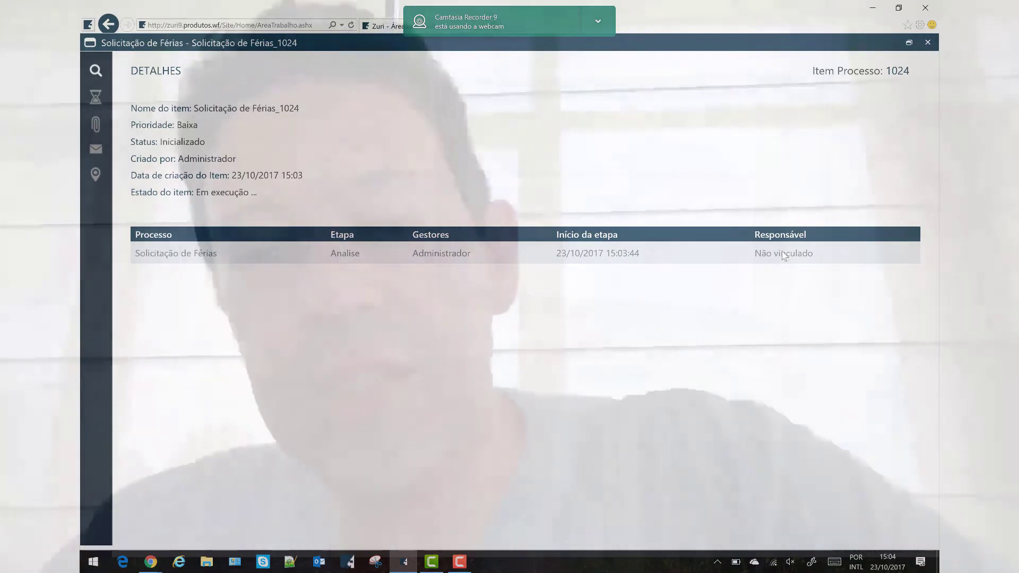
left_click(775, 256)
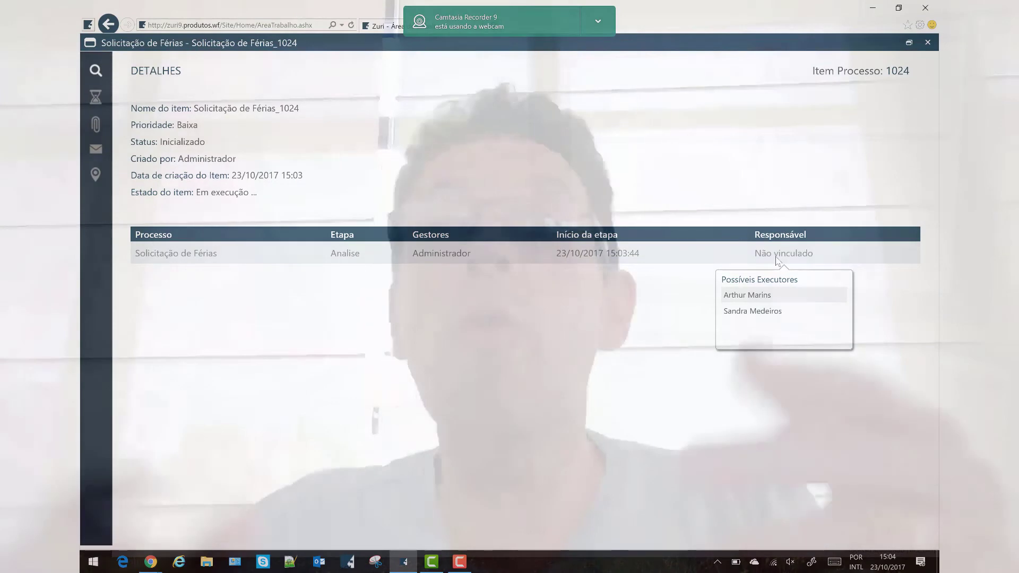
left_click(775, 256)
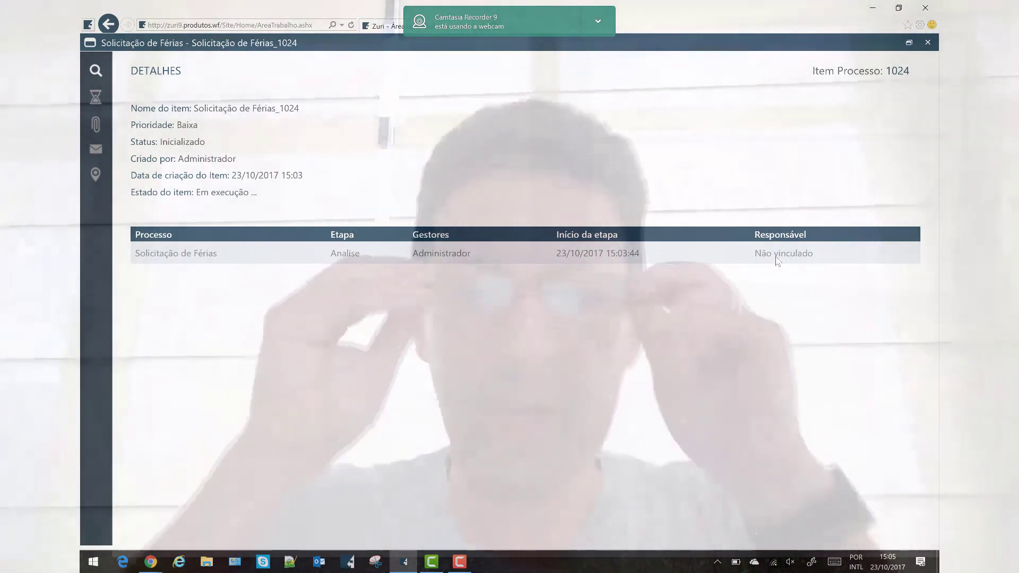
left_click(98, 98)
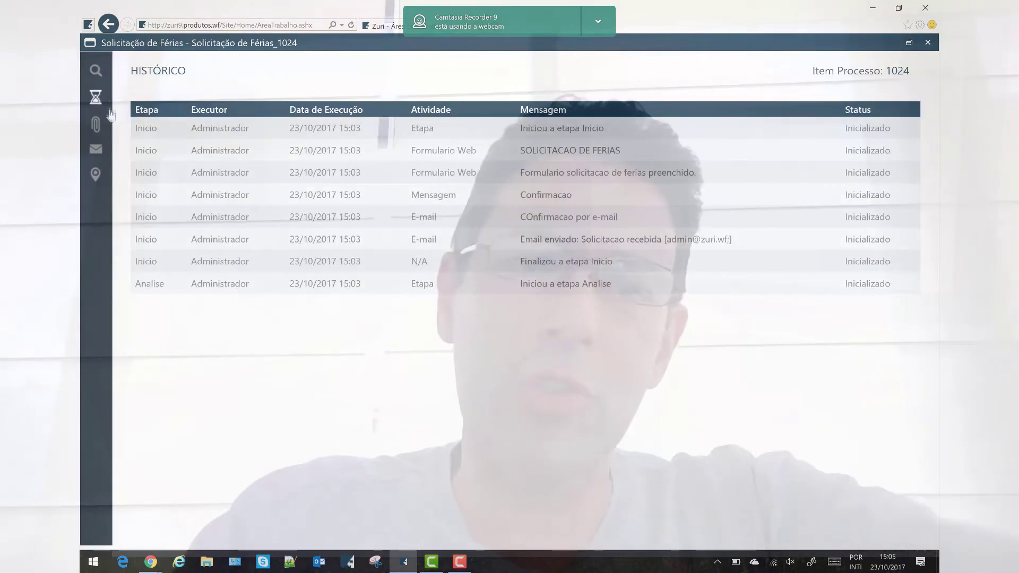
Open item 1024's Anexos to see the attached SOLICITACAO DE FERIAS form
mouse_move(105, 134)
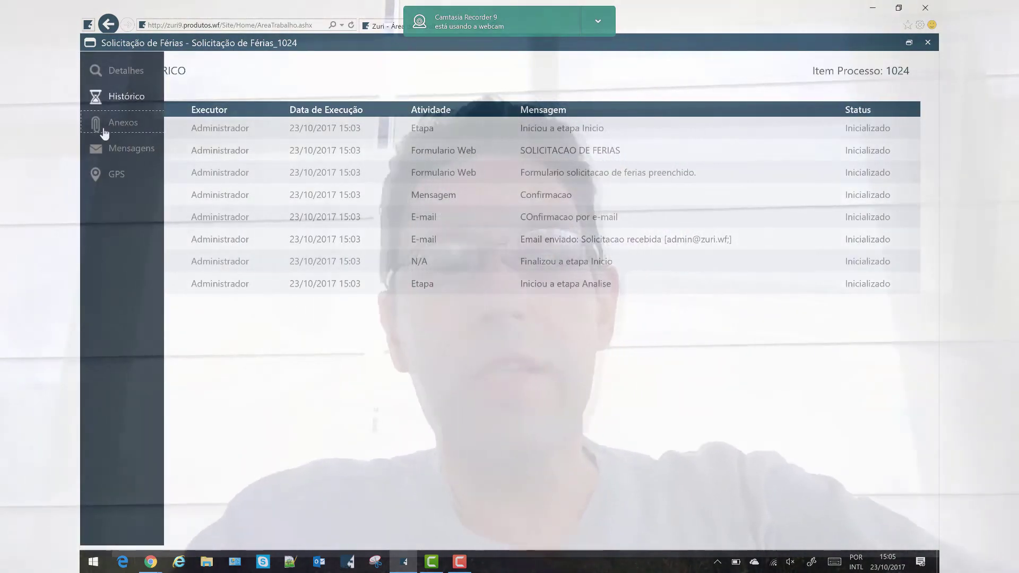
left_click(104, 134)
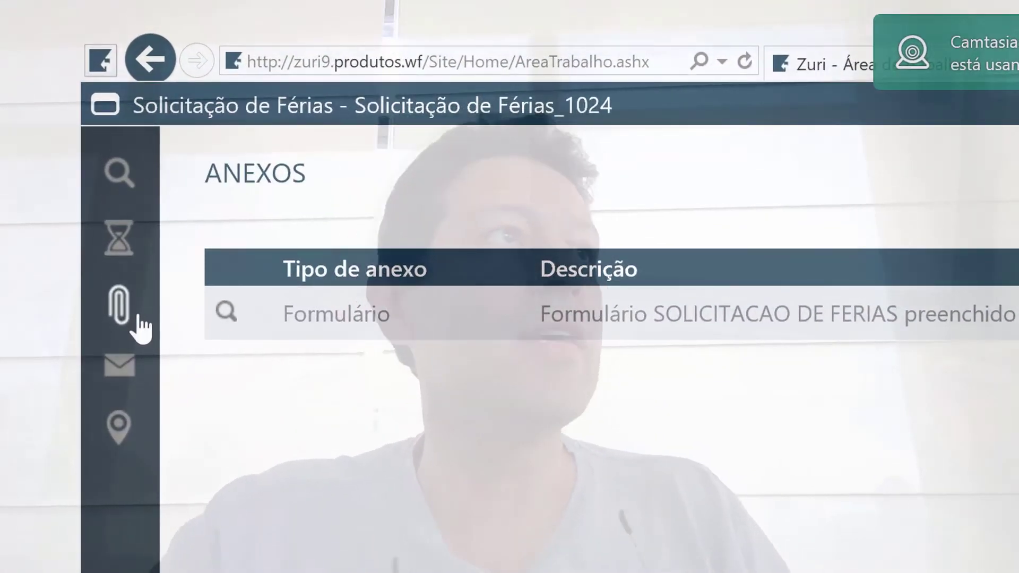
Open the Mensagens page for vacation request item 1024
mouse_move(125, 420)
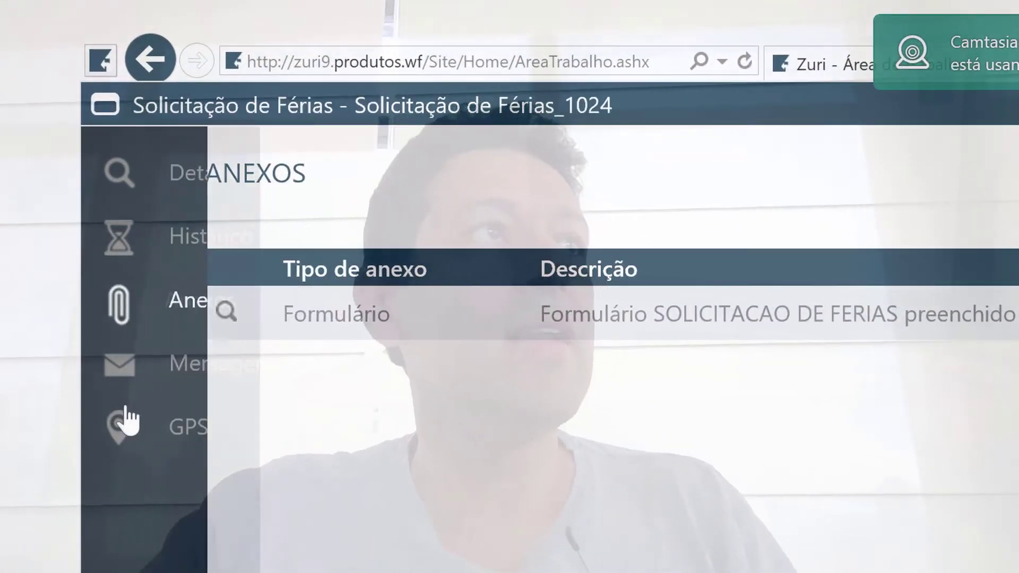
left_click(151, 380)
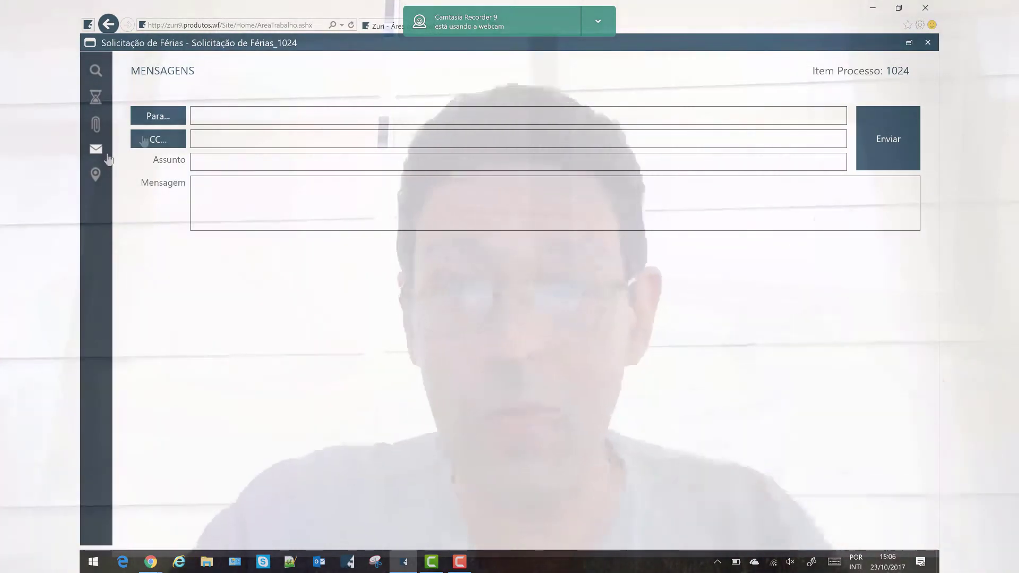
Send both Analise users the message 'Favor analisar com cuidado pois tenho viagem marcada'
left_click(172, 121)
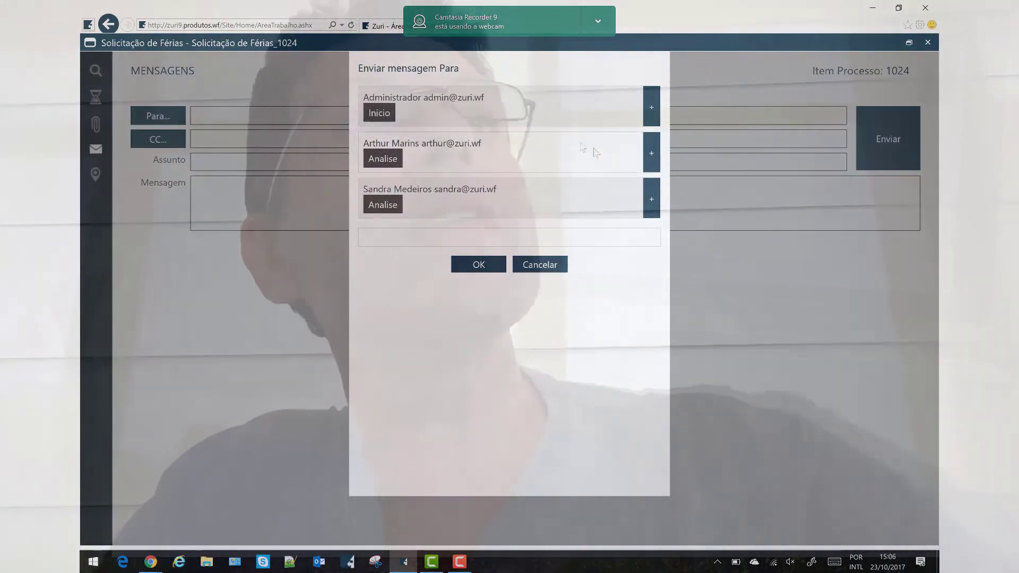
left_click(652, 157)
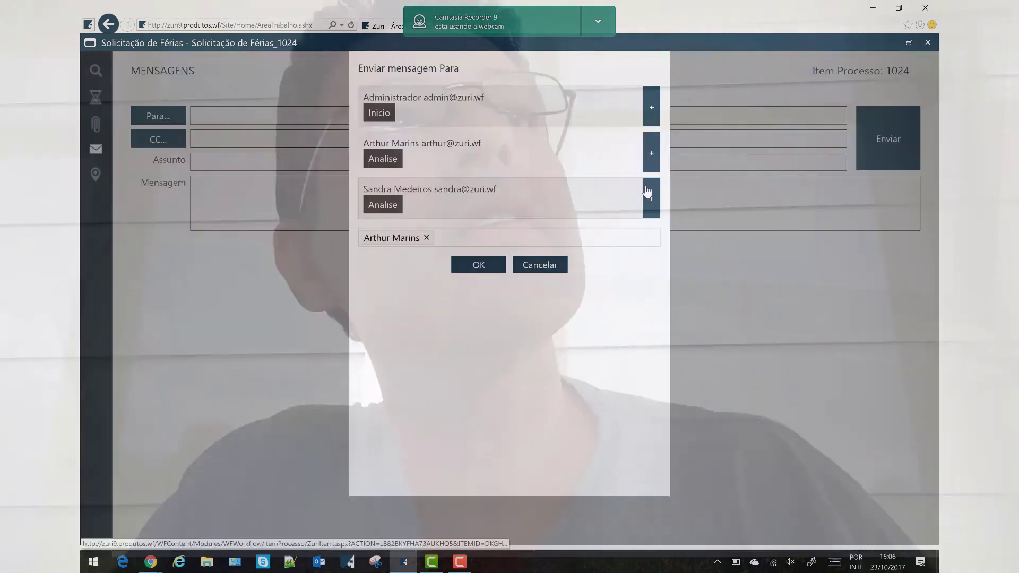
left_click(645, 191)
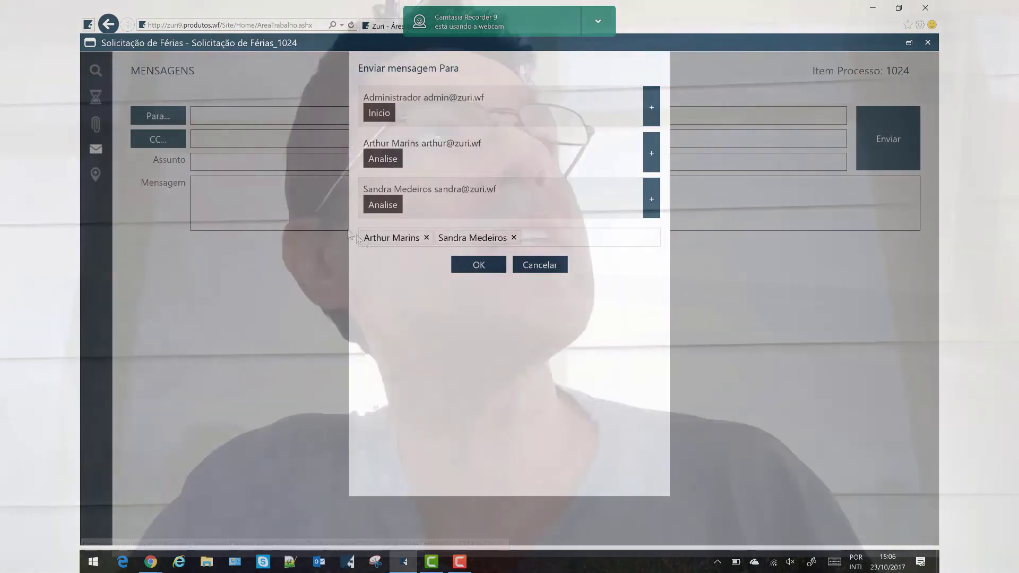
left_click(479, 265)
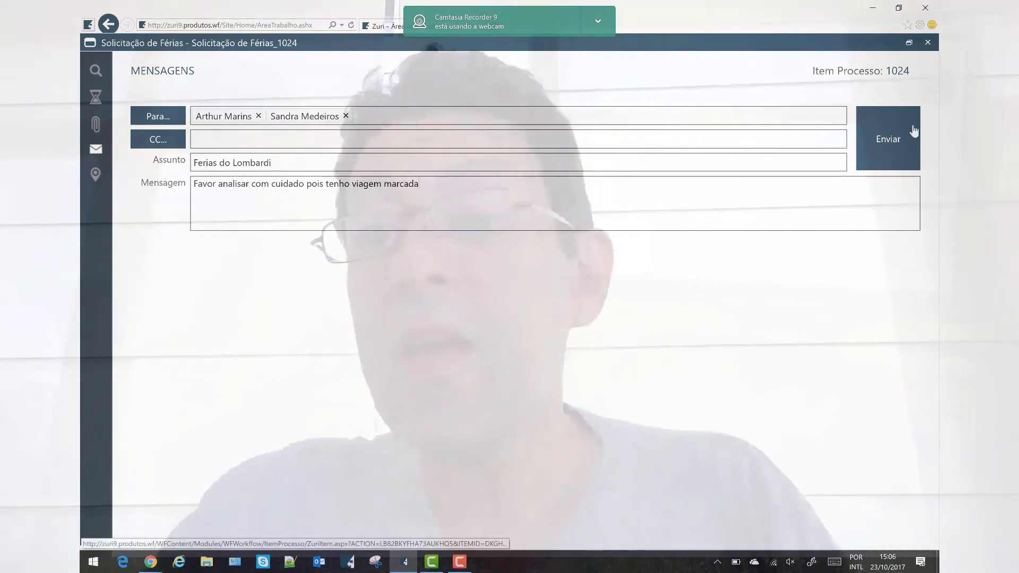
left_click(909, 133)
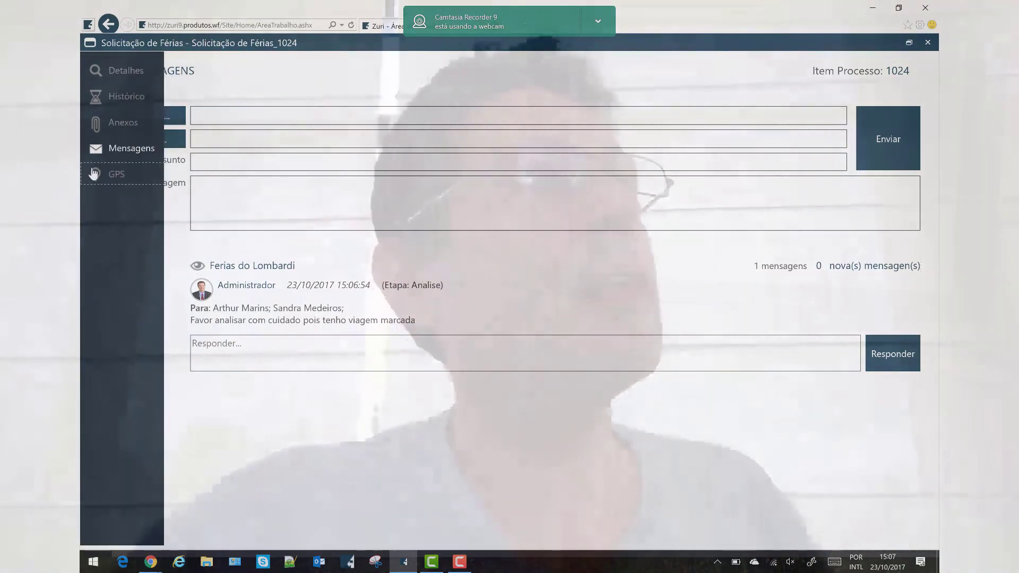
left_click(95, 174)
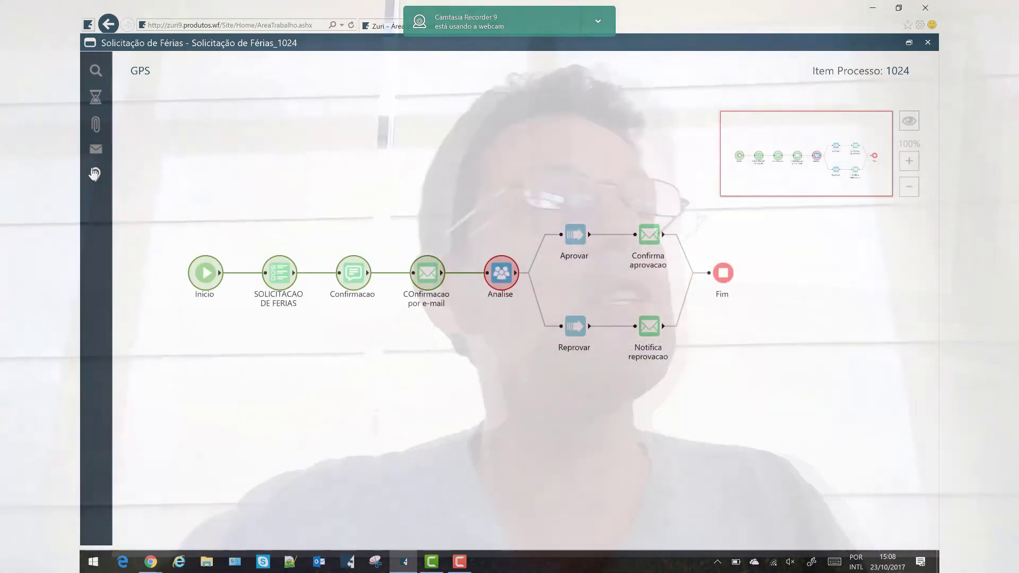
Review item 1024's GPS map, with steps done through COnfirmacao por e-mail and Analise current
mouse_move(204, 278)
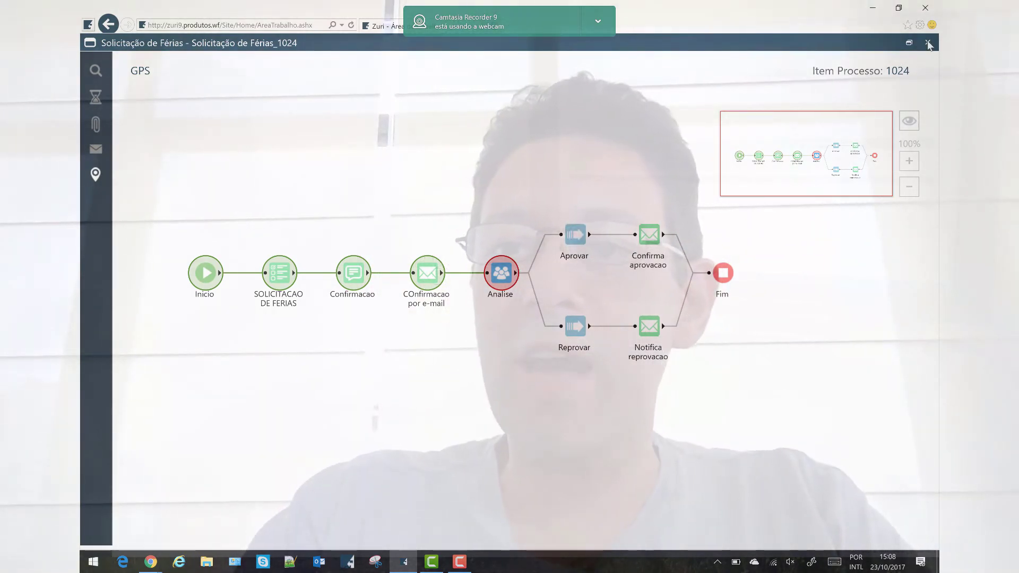
Close the vacation request and open hiring request item 1, Analista Senior
left_click(927, 43)
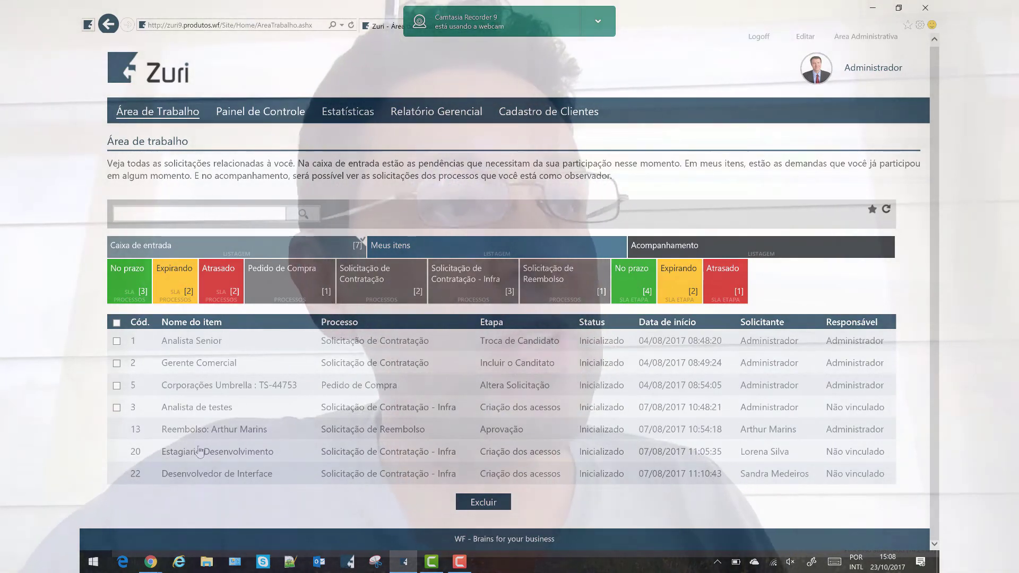
left_click(178, 343)
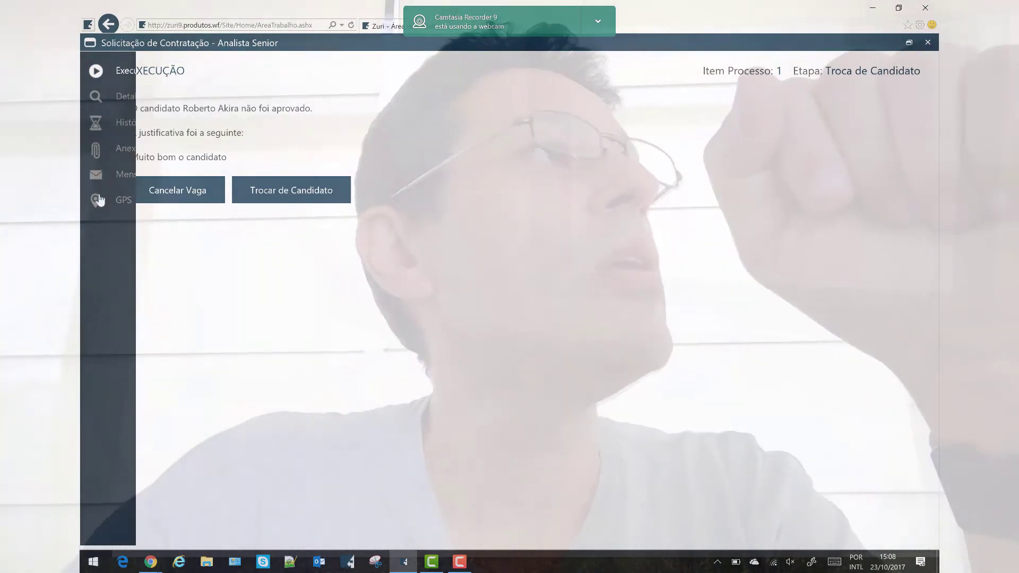
View the Analista Senior request's full GPS flow diagram, then bring up the logistics-request designer
left_click(97, 200)
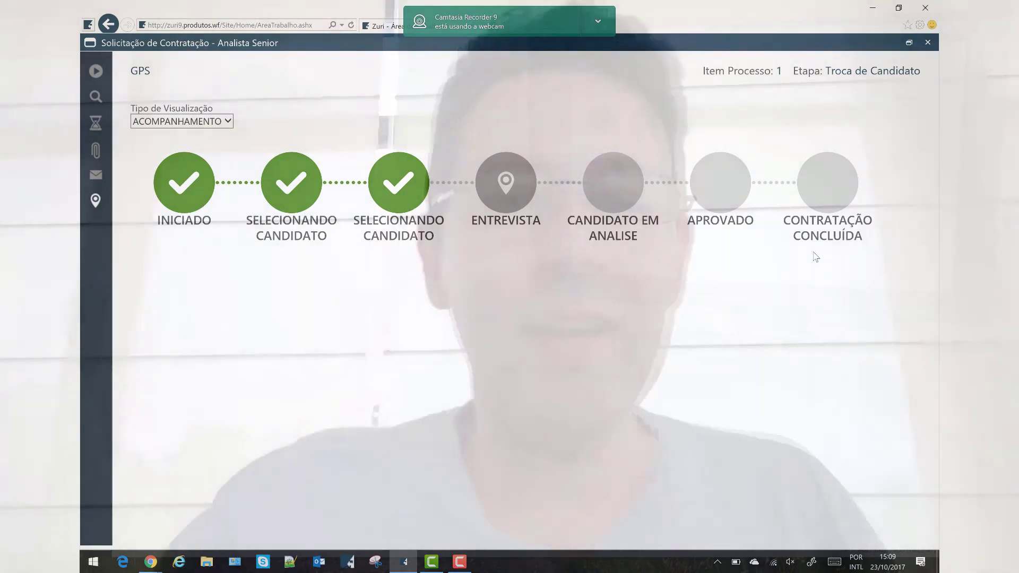
left_click(204, 134)
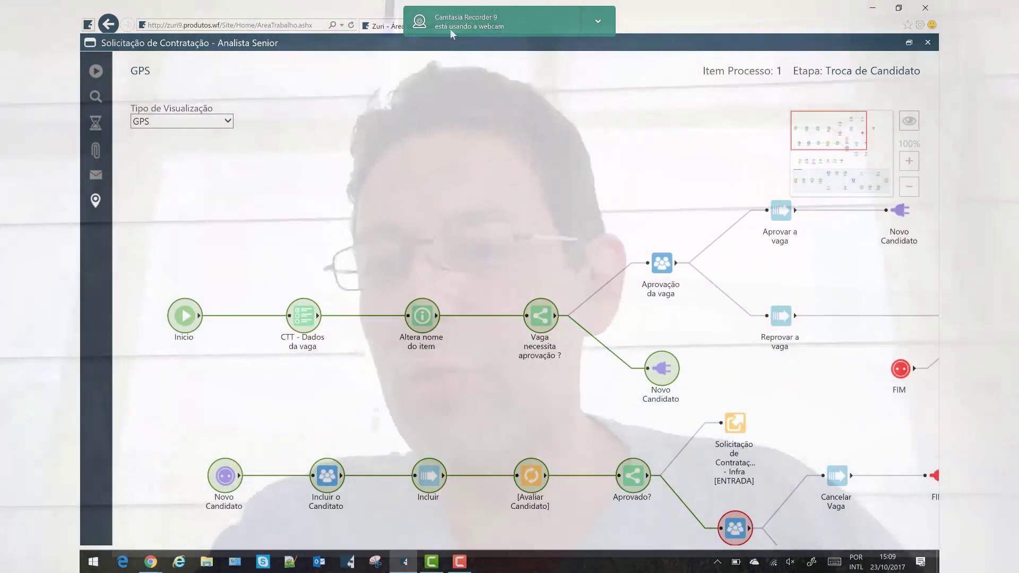
scroll(877, 121, "down", 3)
mouse_move(844, 146)
left_mouse_down()
mouse_move(850, 179)
mouse_move(833, 174)
mouse_move(832, 136)
left_mouse_up()
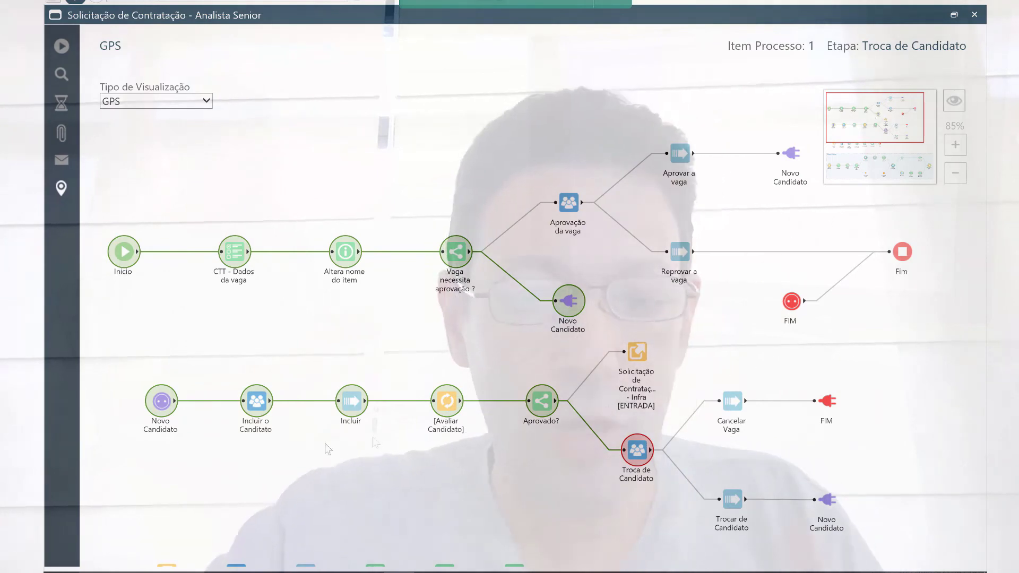
mouse_move(183, 569)
left_click(194, 552)
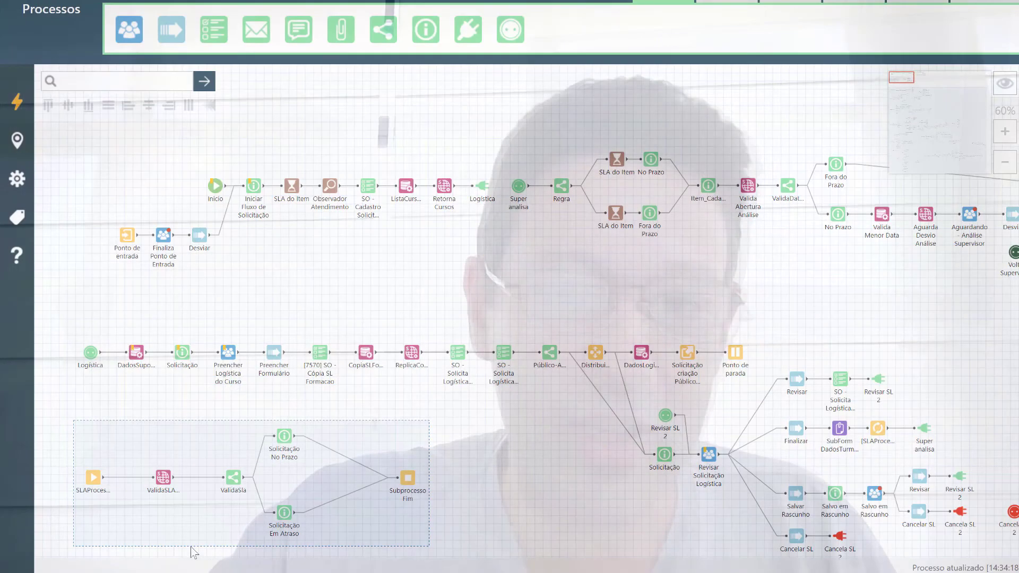
Bring up the VC3 - Plano de Mídia flow in the designer and zoom into it
mouse_move(67, 570)
left_click(60, 543)
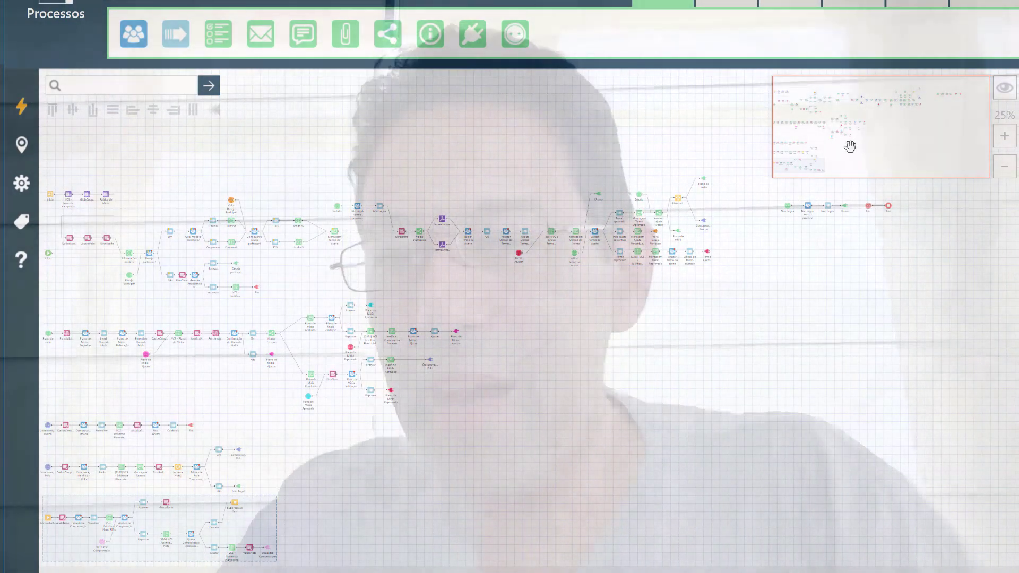
left_click_drag(882, 151, 872, 155)
left_click_drag(799, 106, 796, 97)
scroll(675, 110, "down", 3)
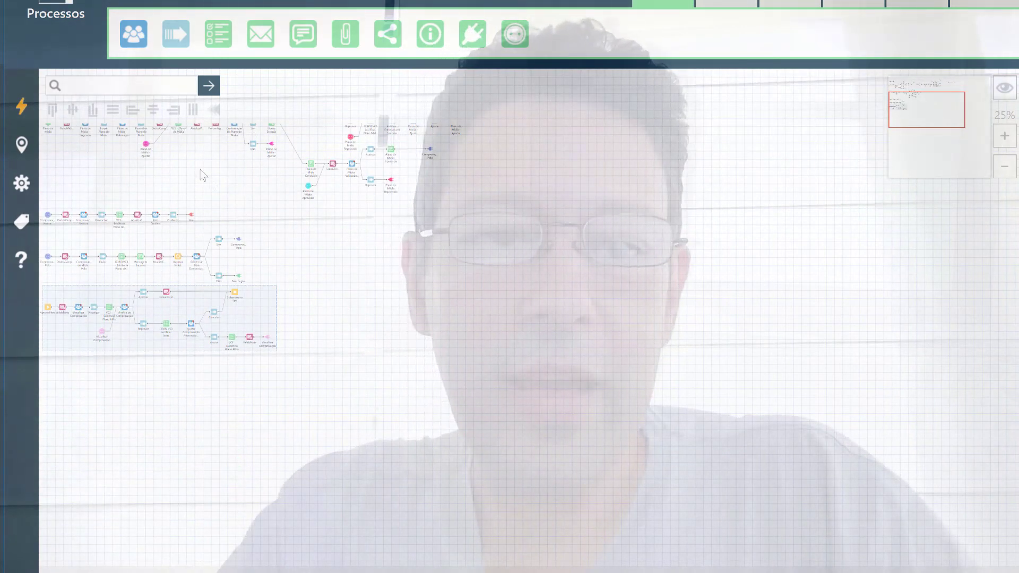
scroll(210, 177, "up", 5)
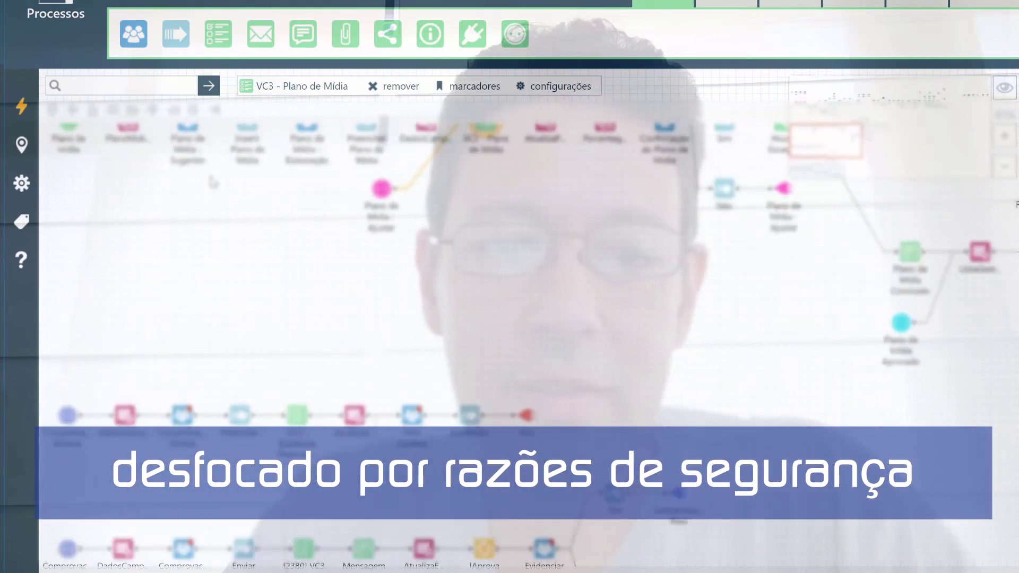
scroll(213, 181, "up", 4)
Pan across regions of the VC3 flow via the minimap, then return to the logistics-request diagram
left_click(834, 91)
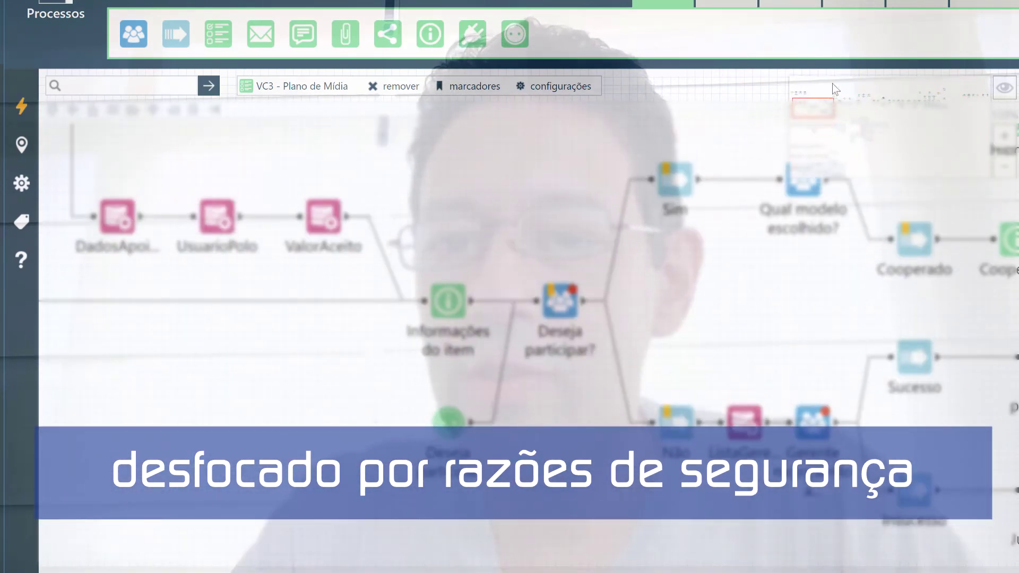
left_click(821, 110)
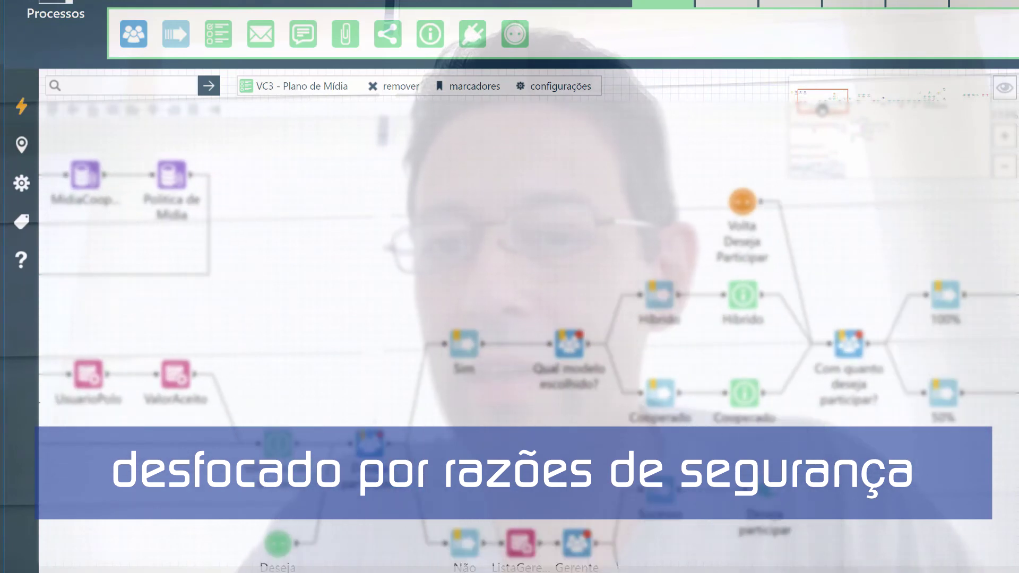
scroll(822, 109, "down", 4)
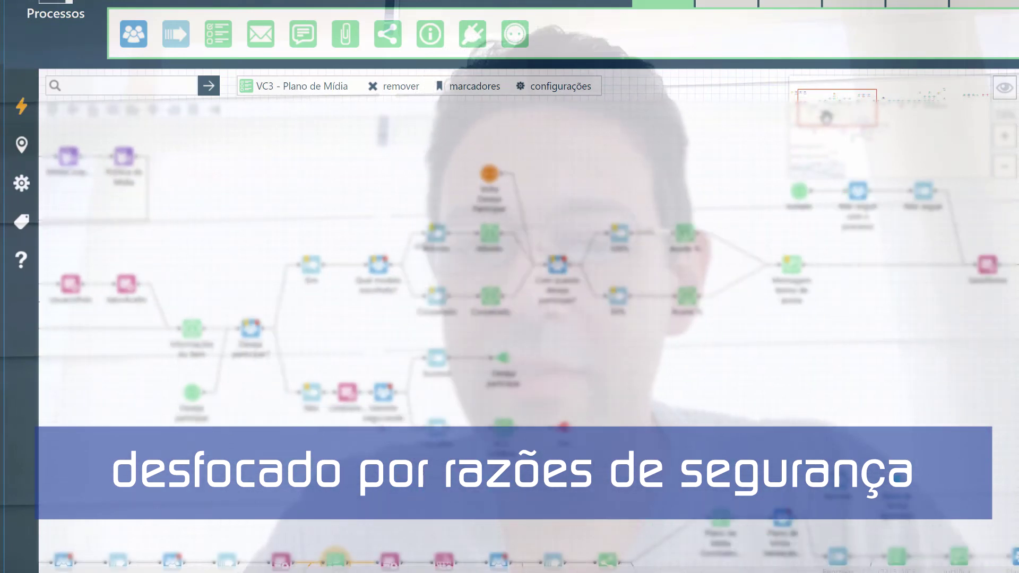
scroll(827, 117, "down", 2)
left_click_drag(871, 102, 811, 153)
scroll(821, 133, "down", 2)
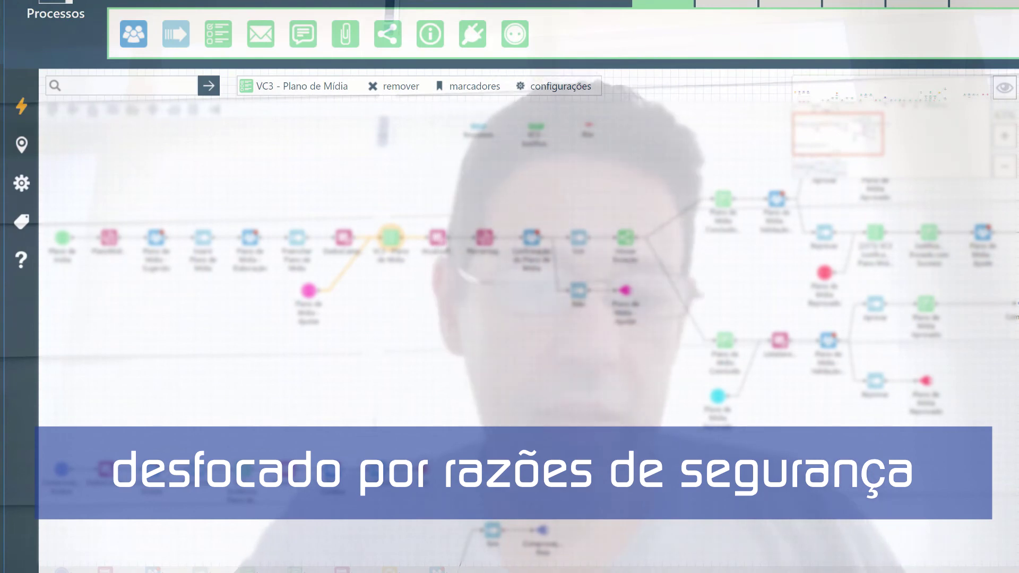
mouse_move(153, 570)
left_click(223, 531)
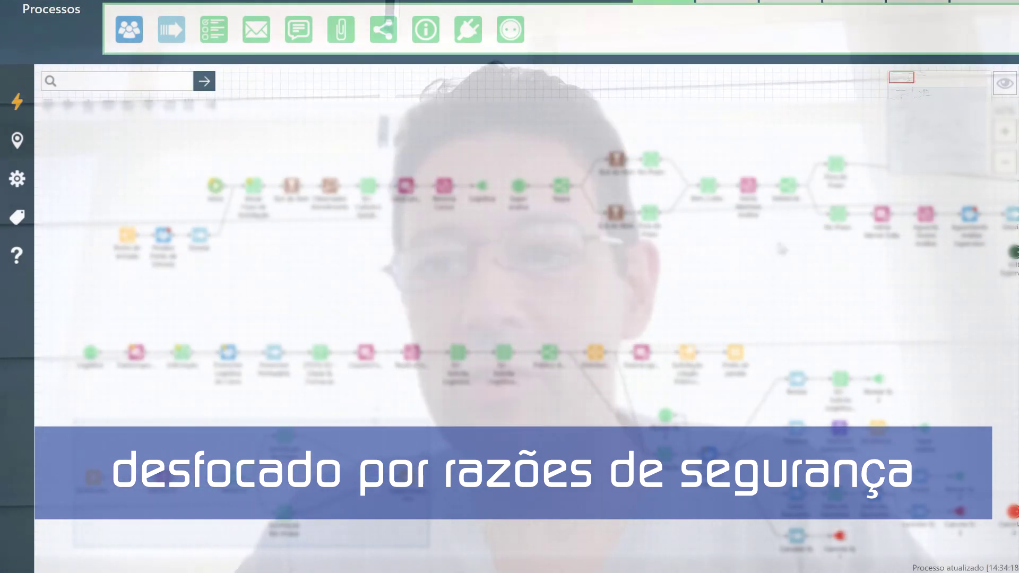
Pan and zoom the large logistics-request flow to inspect its parallel branches of steps
scroll(981, 91, "down", 1)
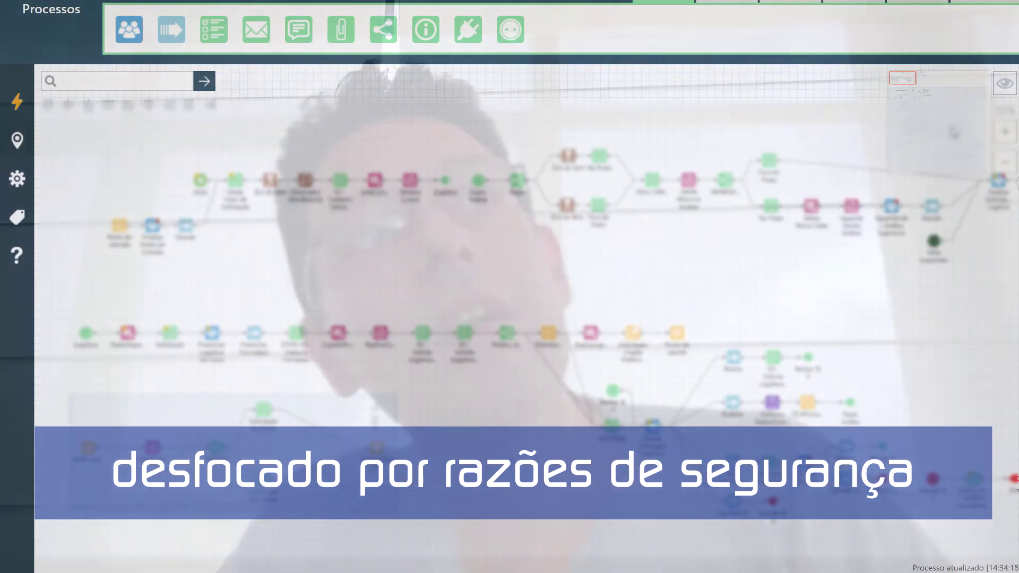
left_click_drag(916, 90, 916, 122)
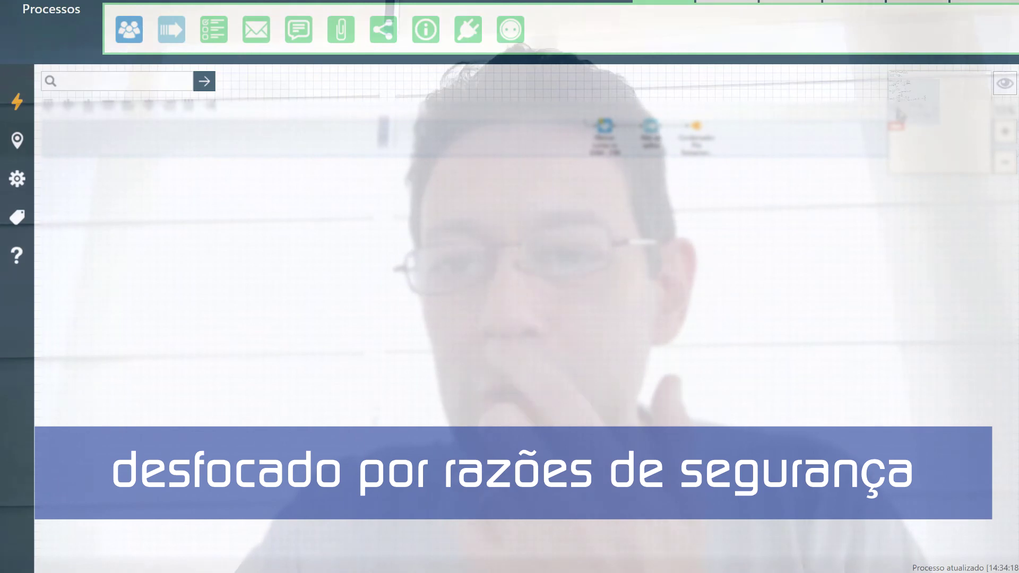
left_click_drag(897, 125, 907, 99)
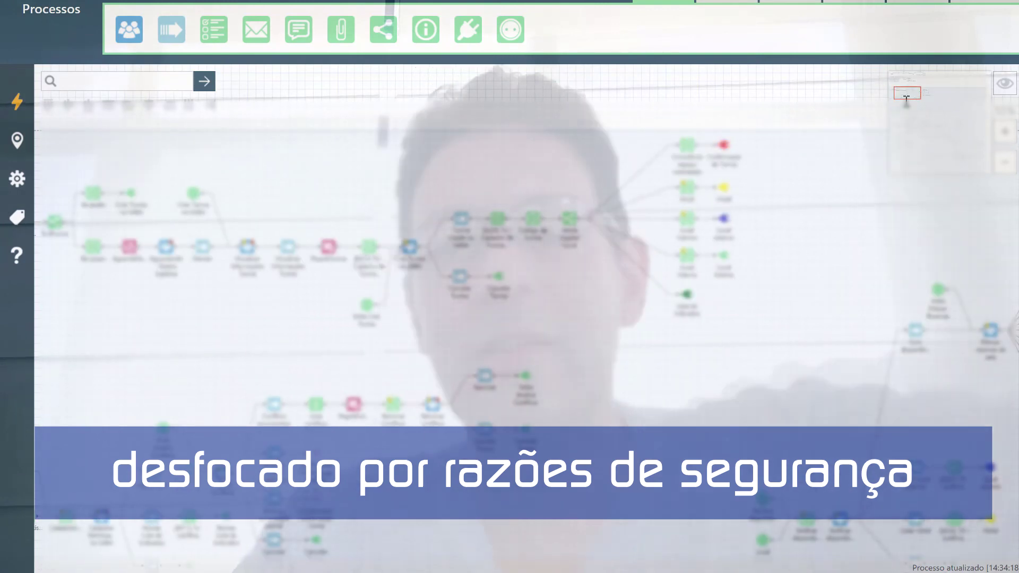
left_click_drag(902, 86, 902, 78)
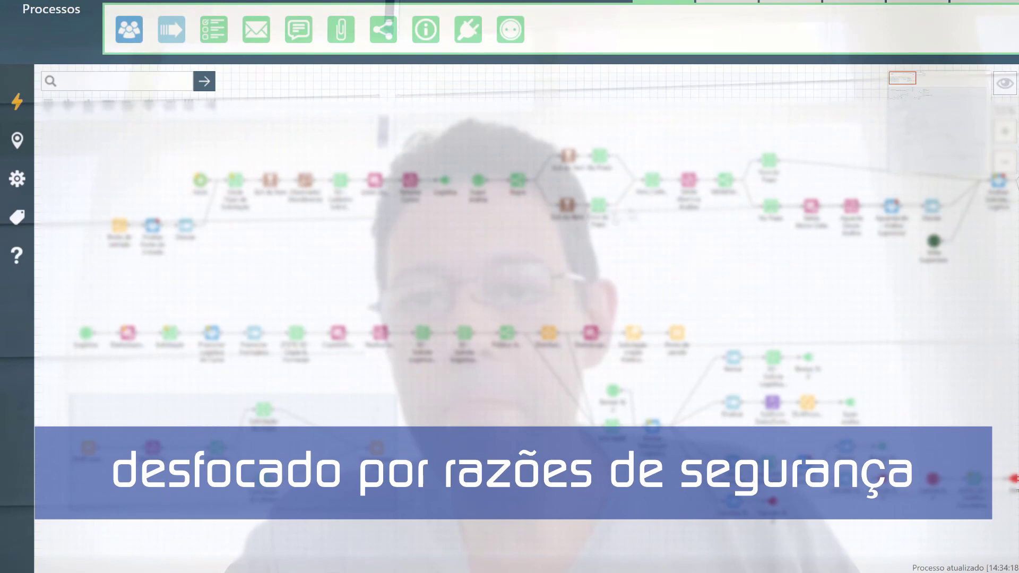
scroll(902, 78, "up", 1)
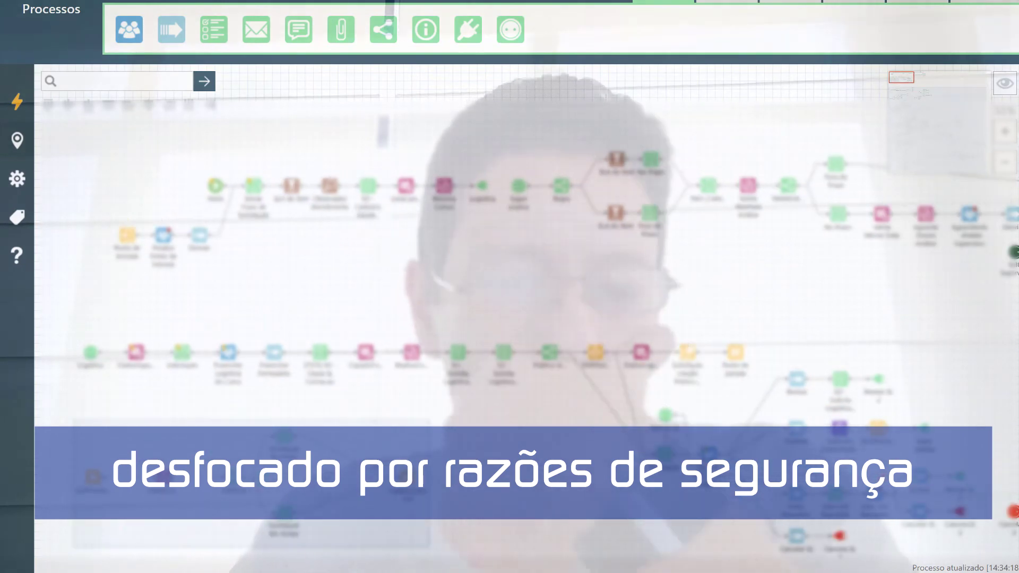
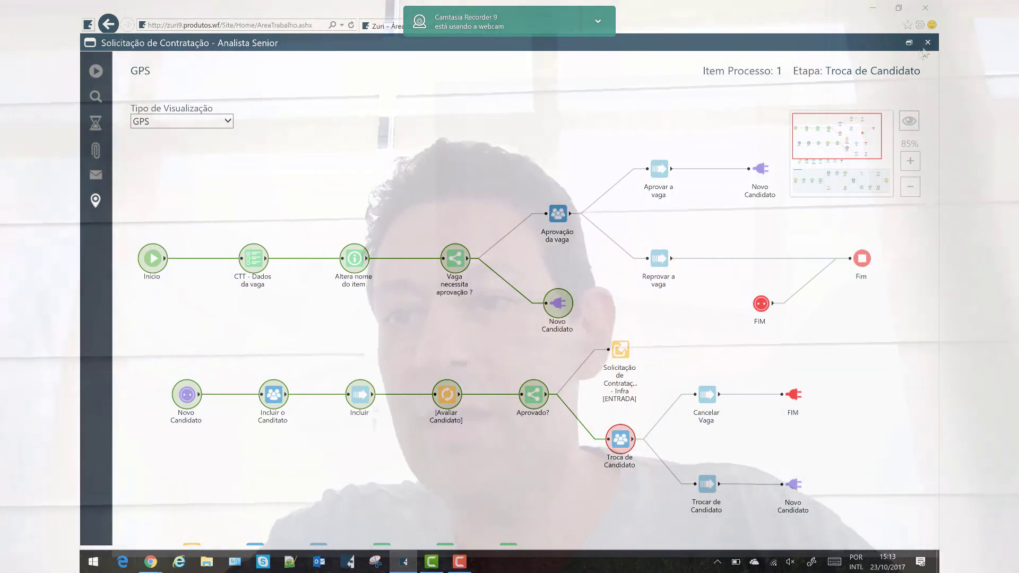
Close the Solicitação de Contratação map to return to the Solicitação de Férias designer
left_click(929, 43)
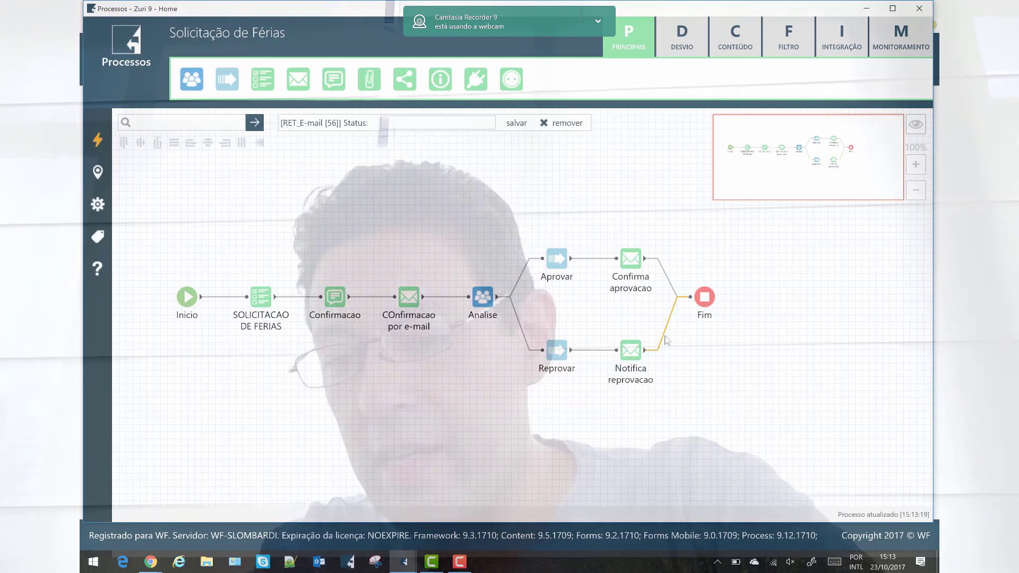
Delete the Notifica reprovacao–Fim link and try Ativar Processo, which fails over unused connections
key("Delete")
left_click(616, 290)
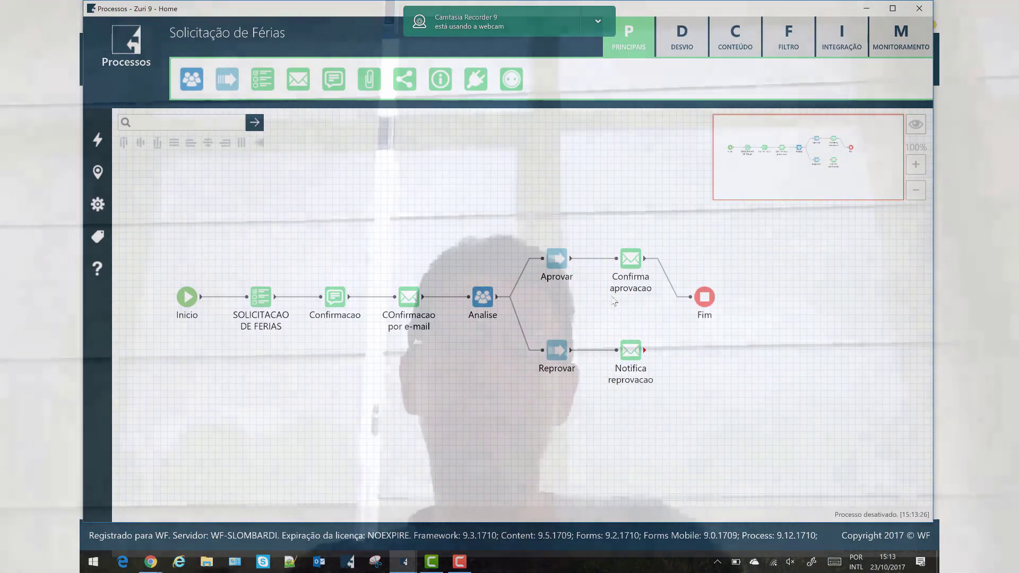
mouse_move(140, 153)
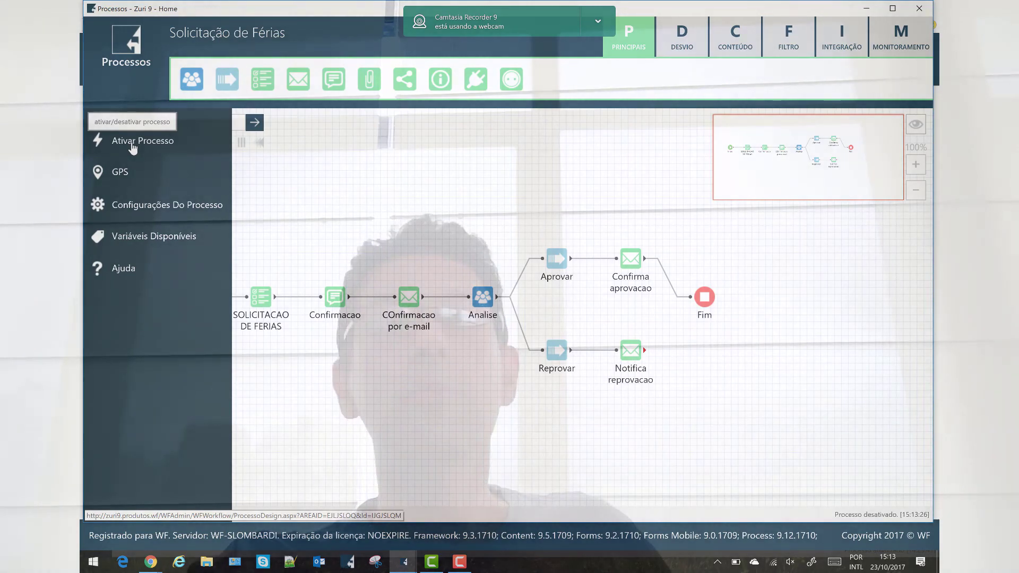
left_click(132, 144)
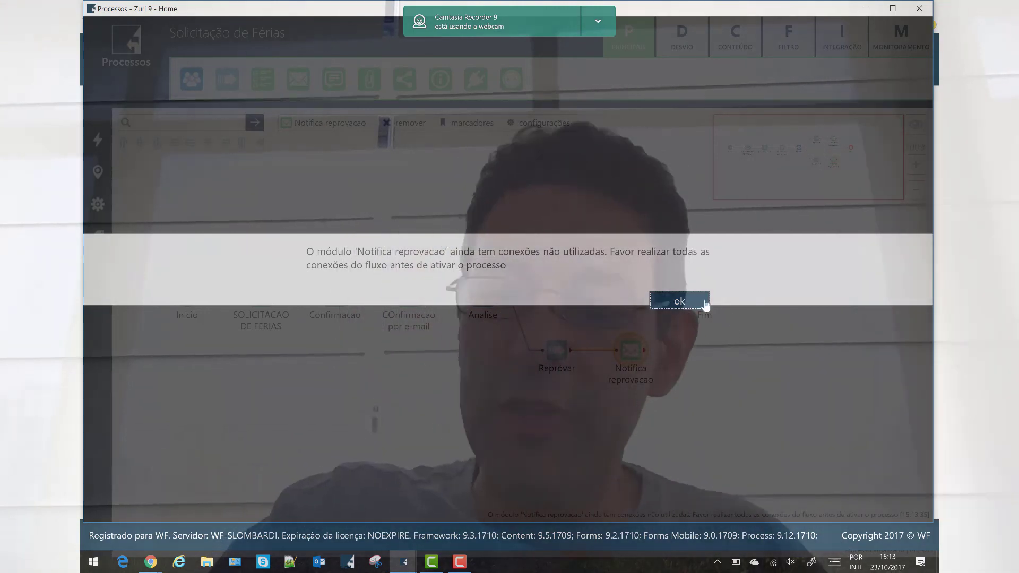
left_click(664, 298)
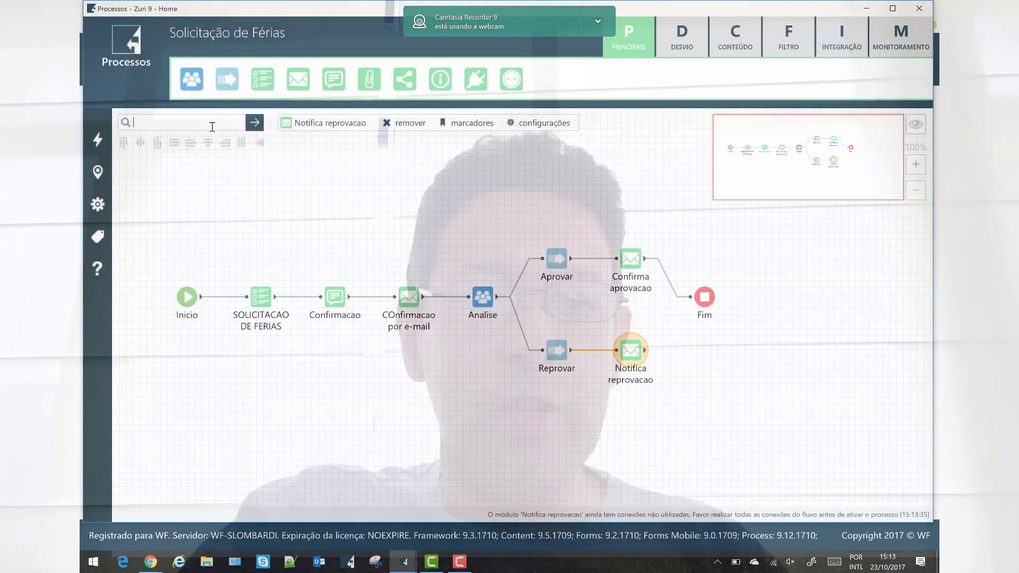
Search 'notifi' to find Notifica reprovacao and connect its output to the Fim node
type("notifica re")
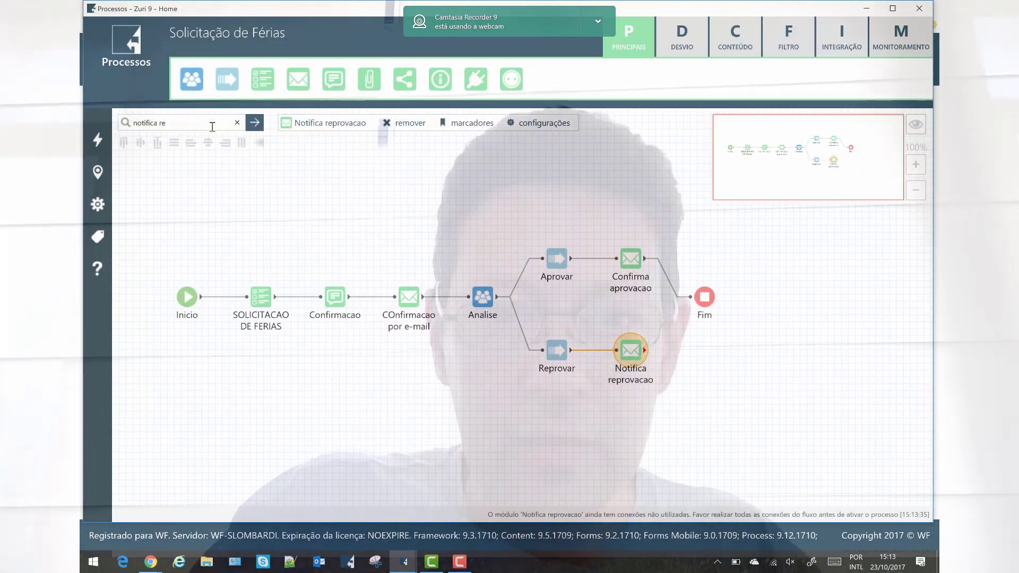
key("Return")
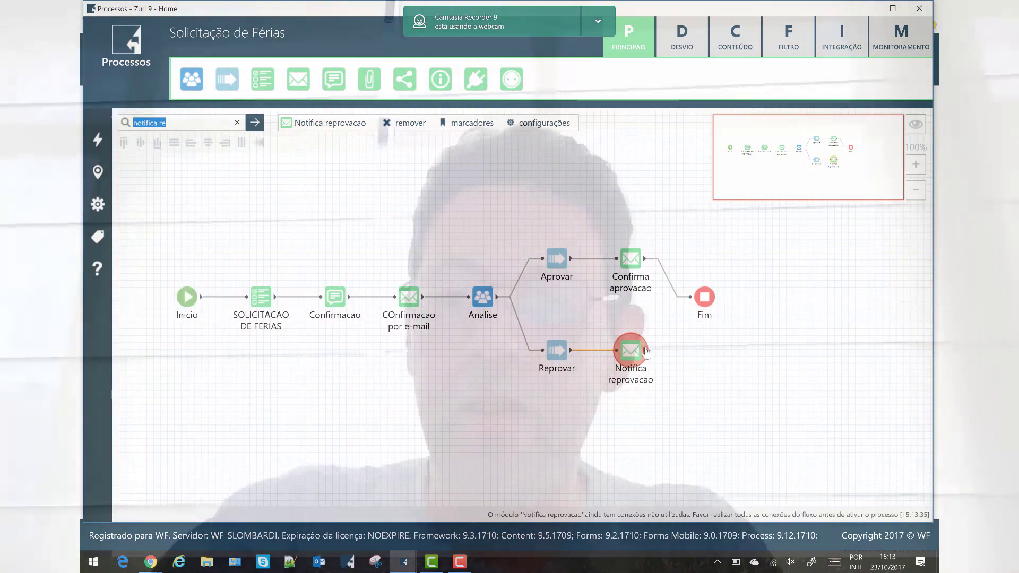
left_click_drag(664, 327, 702, 299)
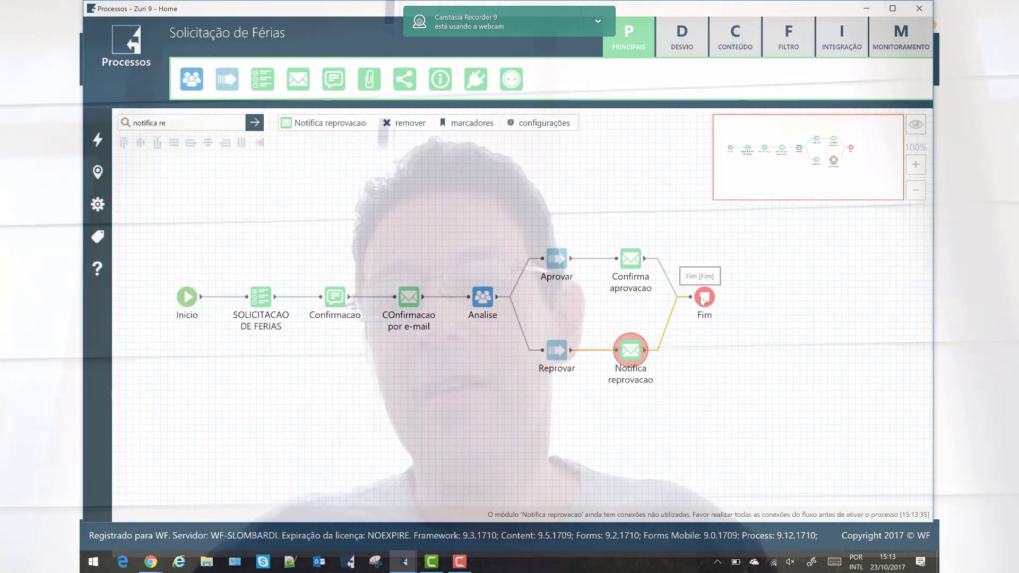